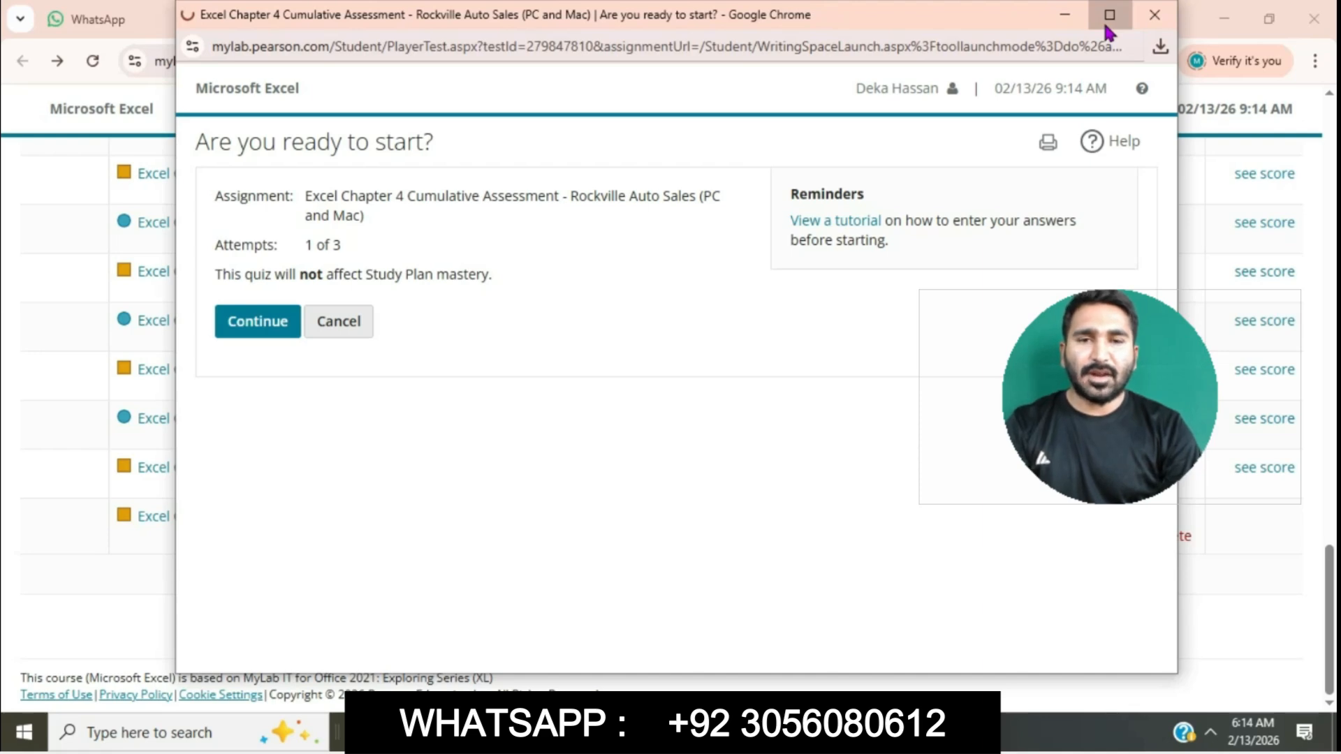
Start the Rockville Auto Sales cumulative assessment and download all of its starting files
left_click(1108, 16)
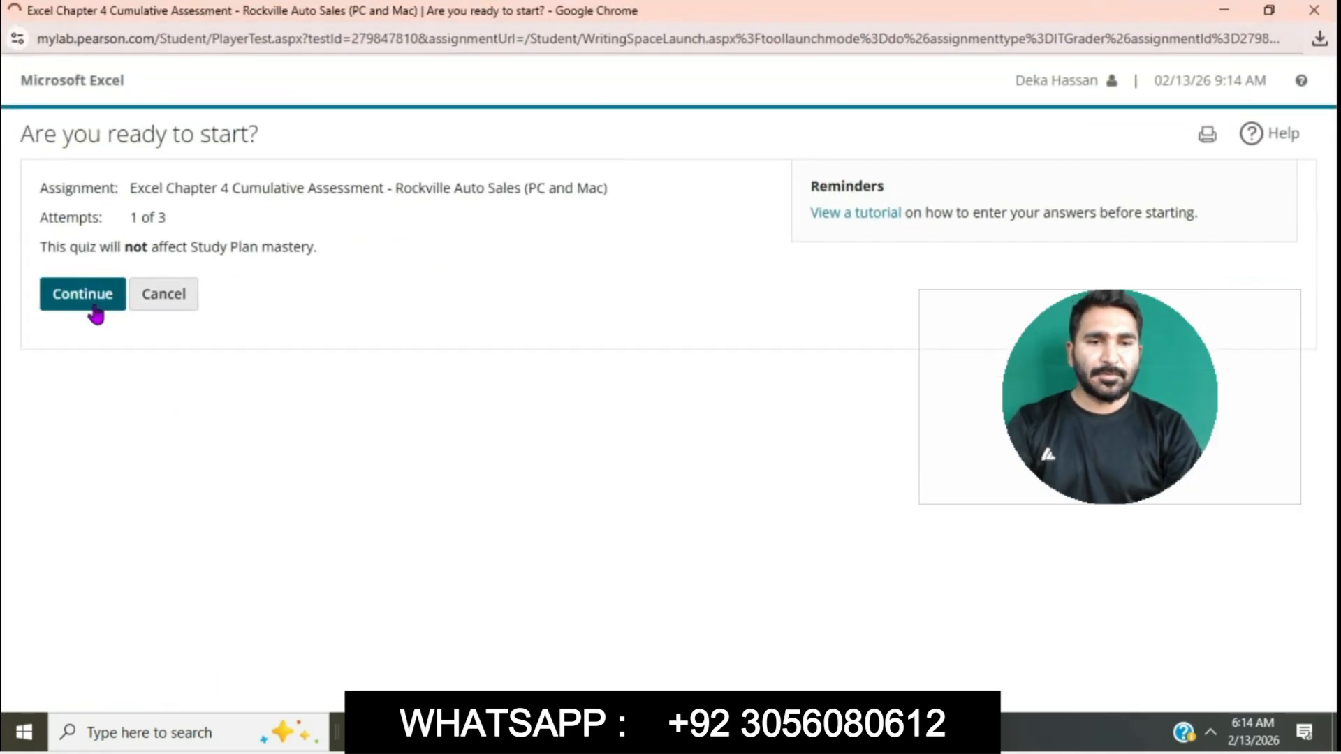
left_click(96, 307)
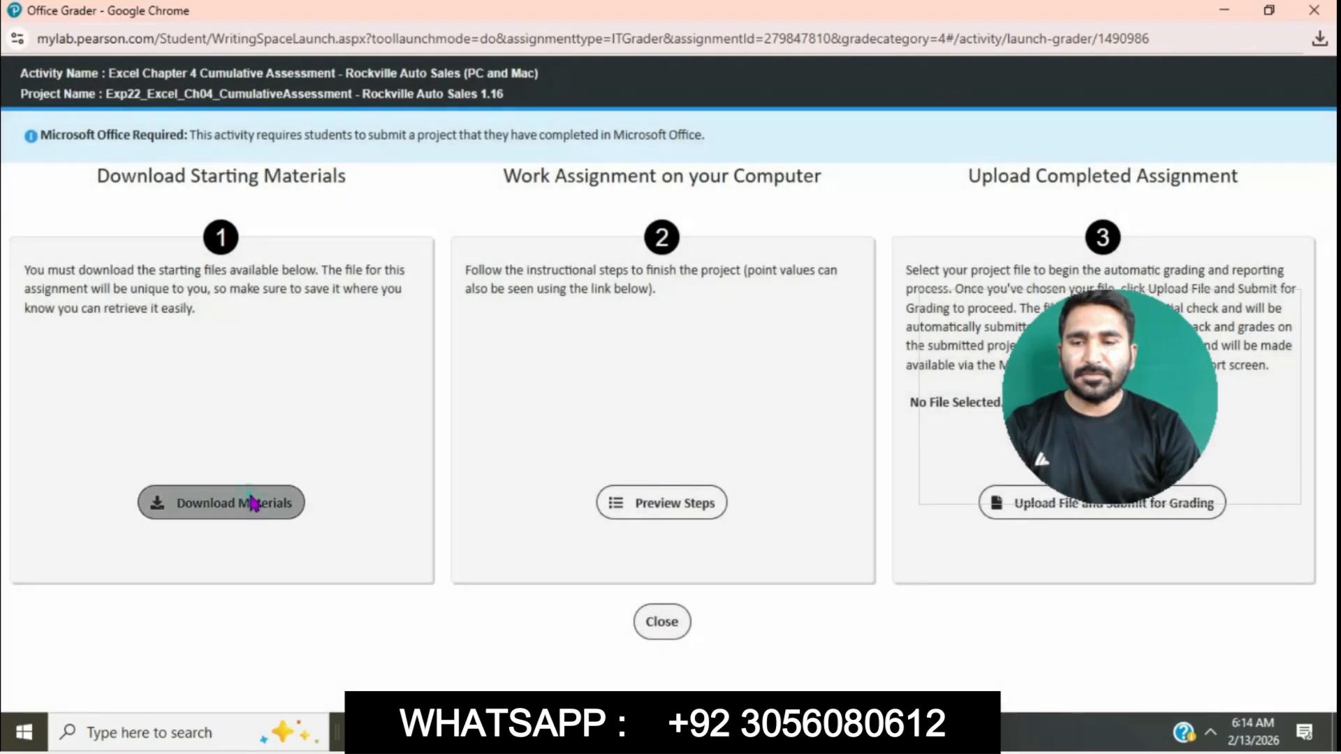
left_click(253, 502)
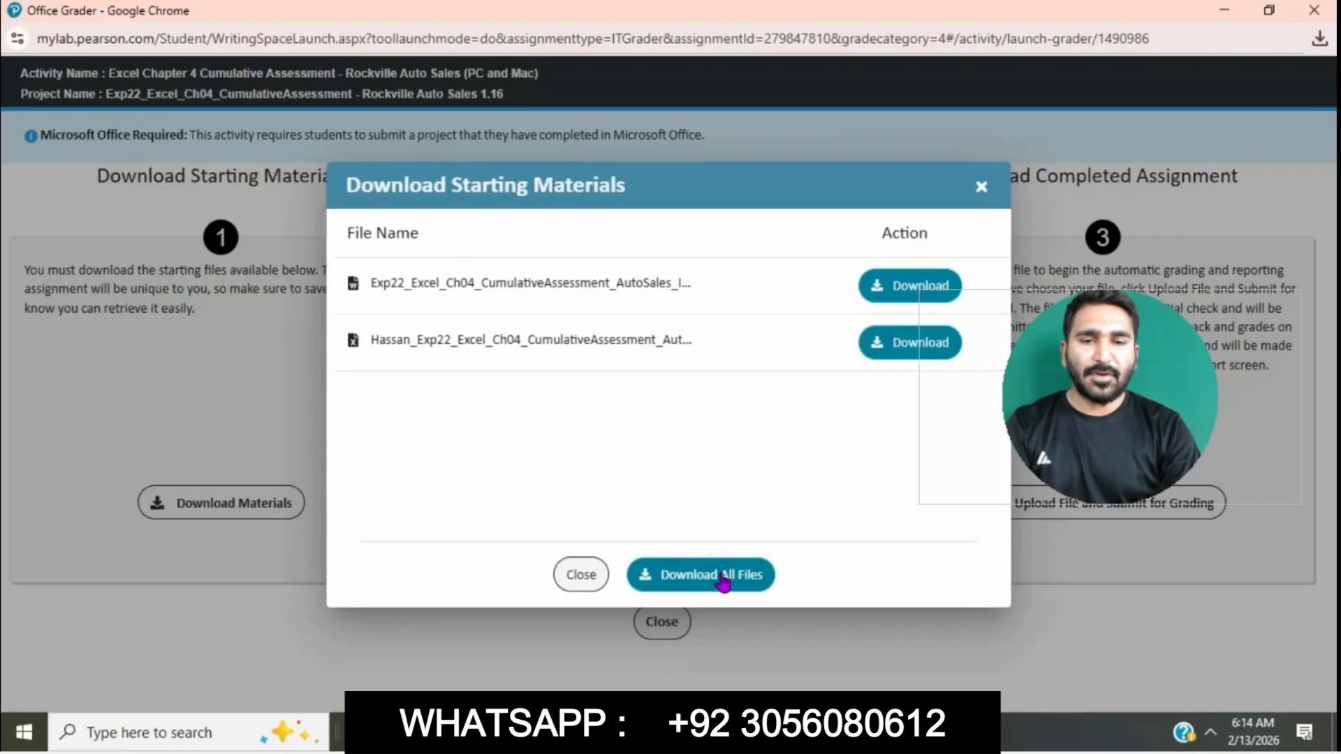
left_click(721, 575)
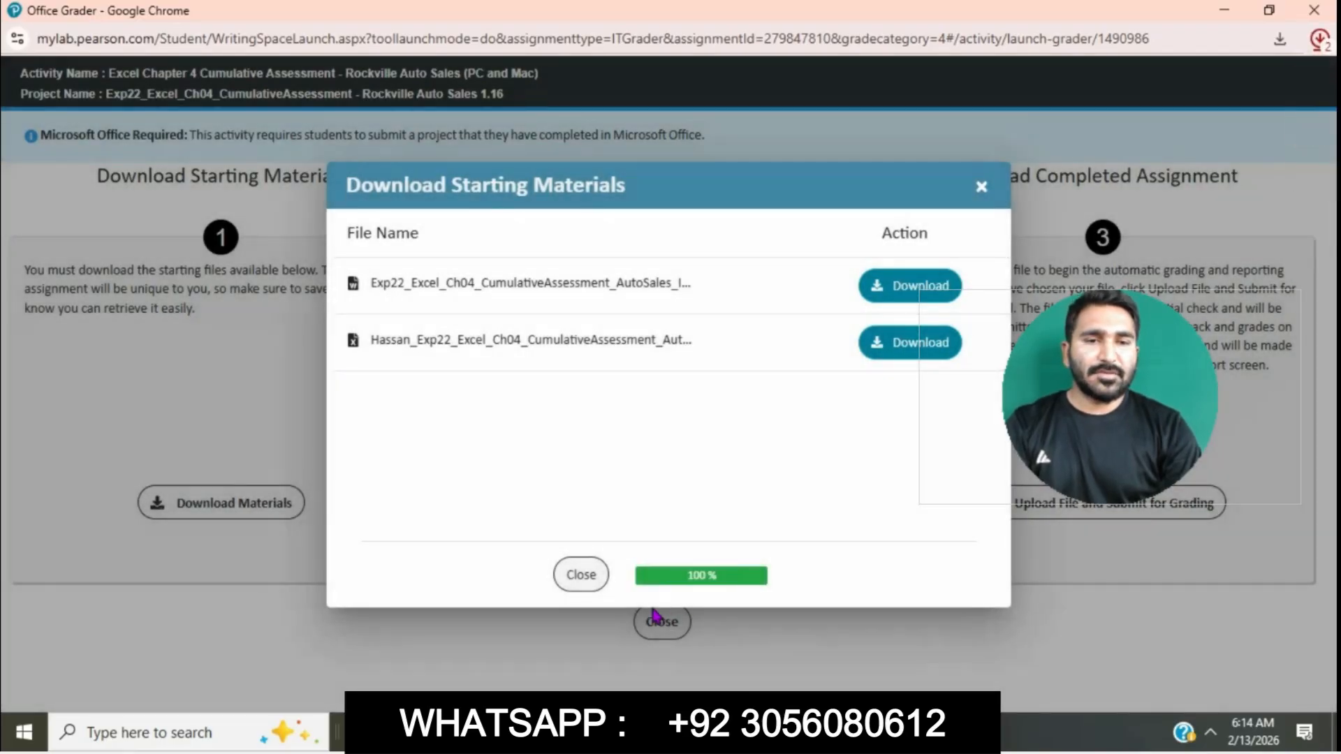
Switch to File Explorer, open the downloaded AutoSales instructions document from Downloads in Word, and enable editing
left_click(524, 732)
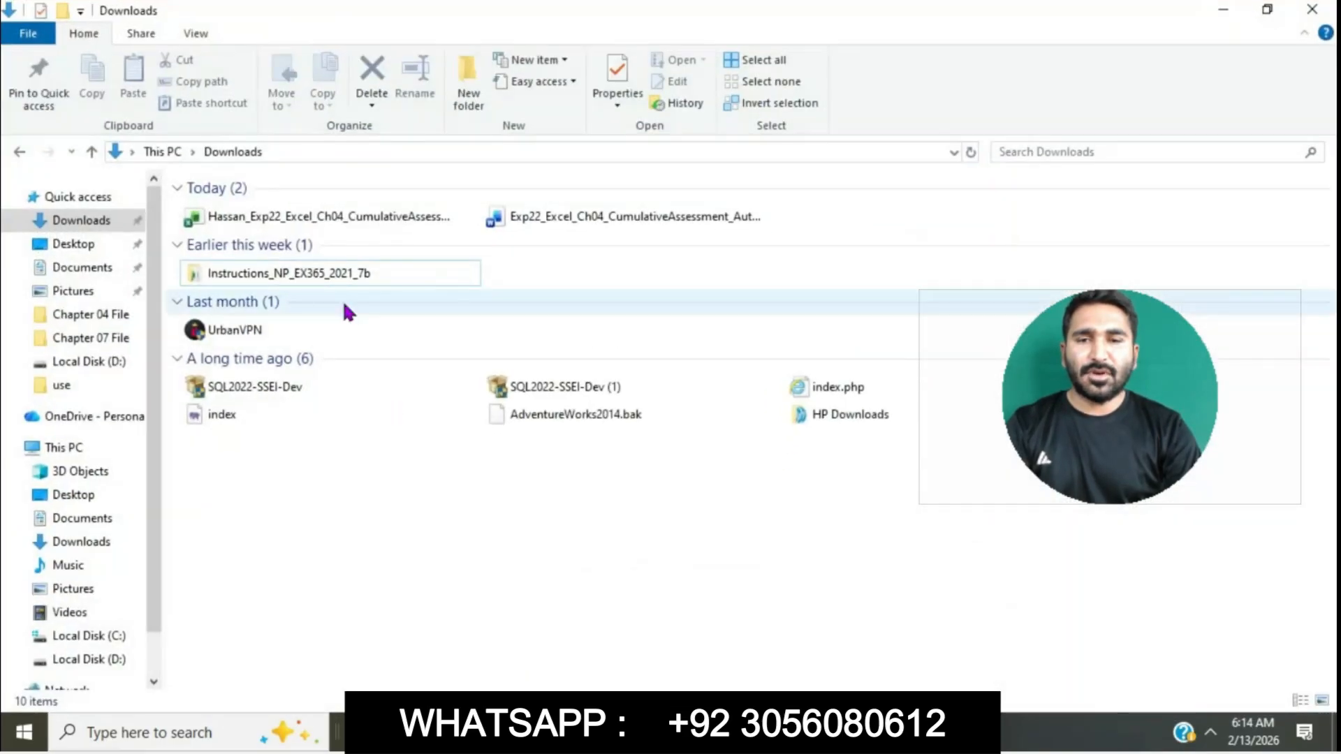
double_click(558, 222)
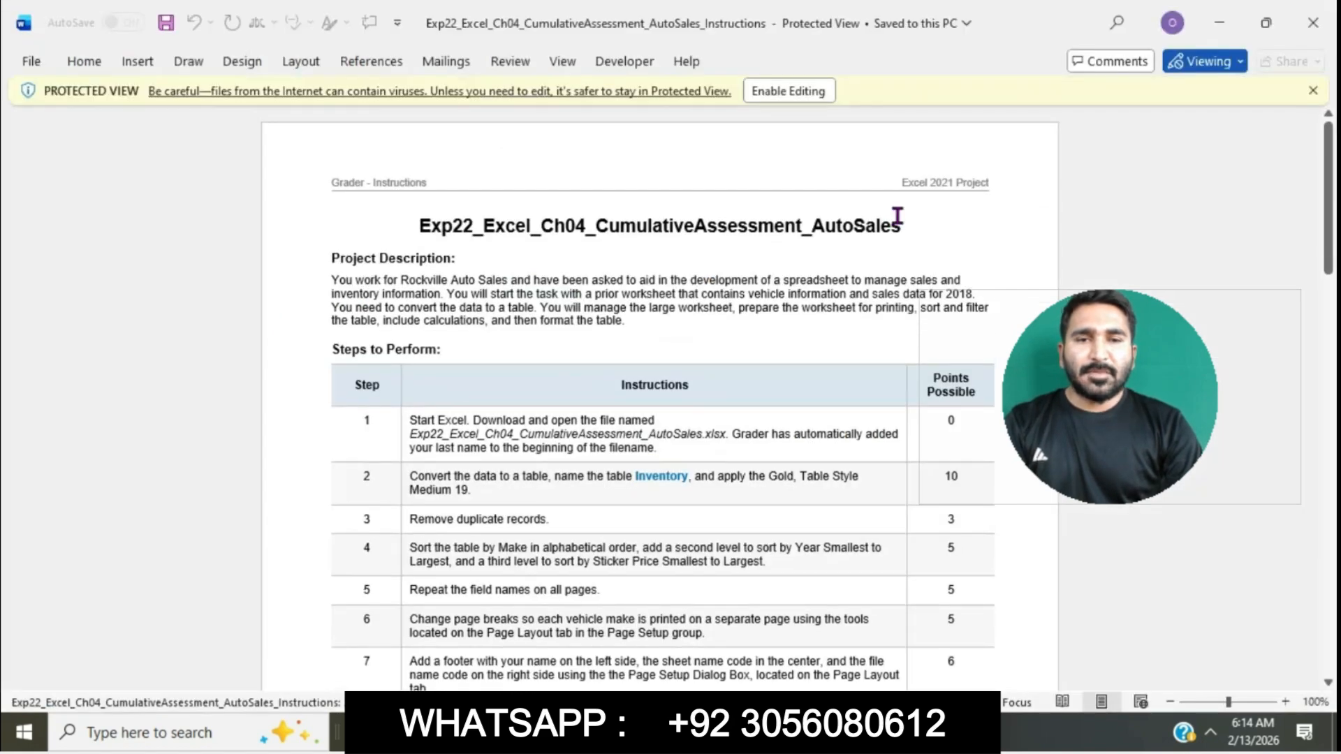
left_click(772, 89)
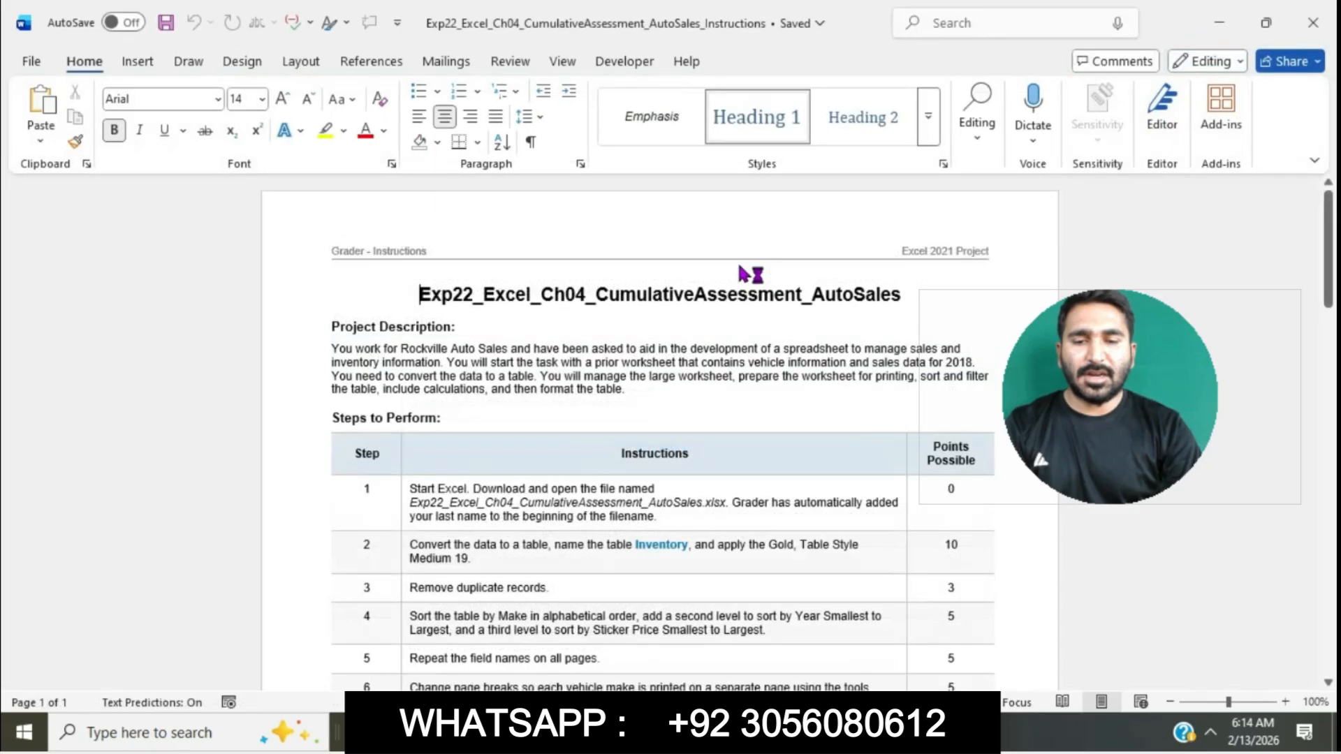
Set the instructions document's title to 18 pt and highlight it in turquoise
left_click_drag(424, 293, 785, 299)
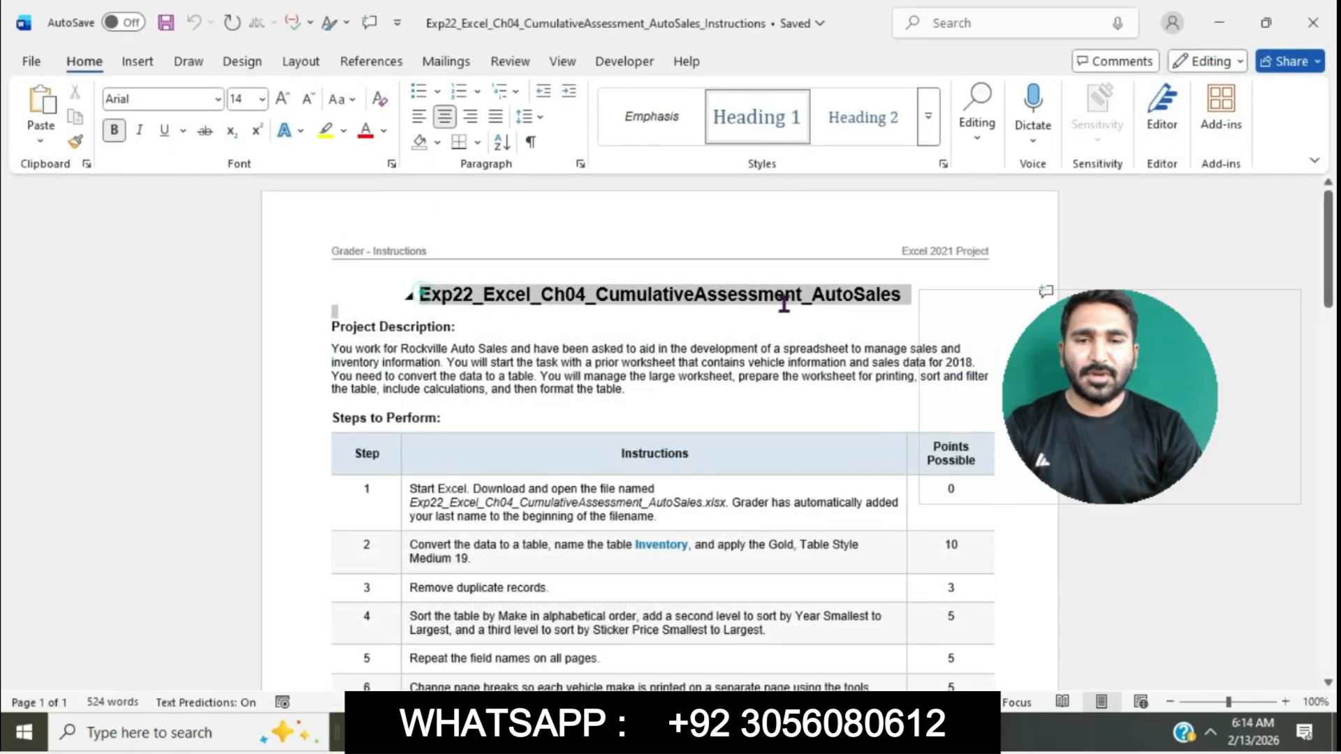
left_click(262, 100)
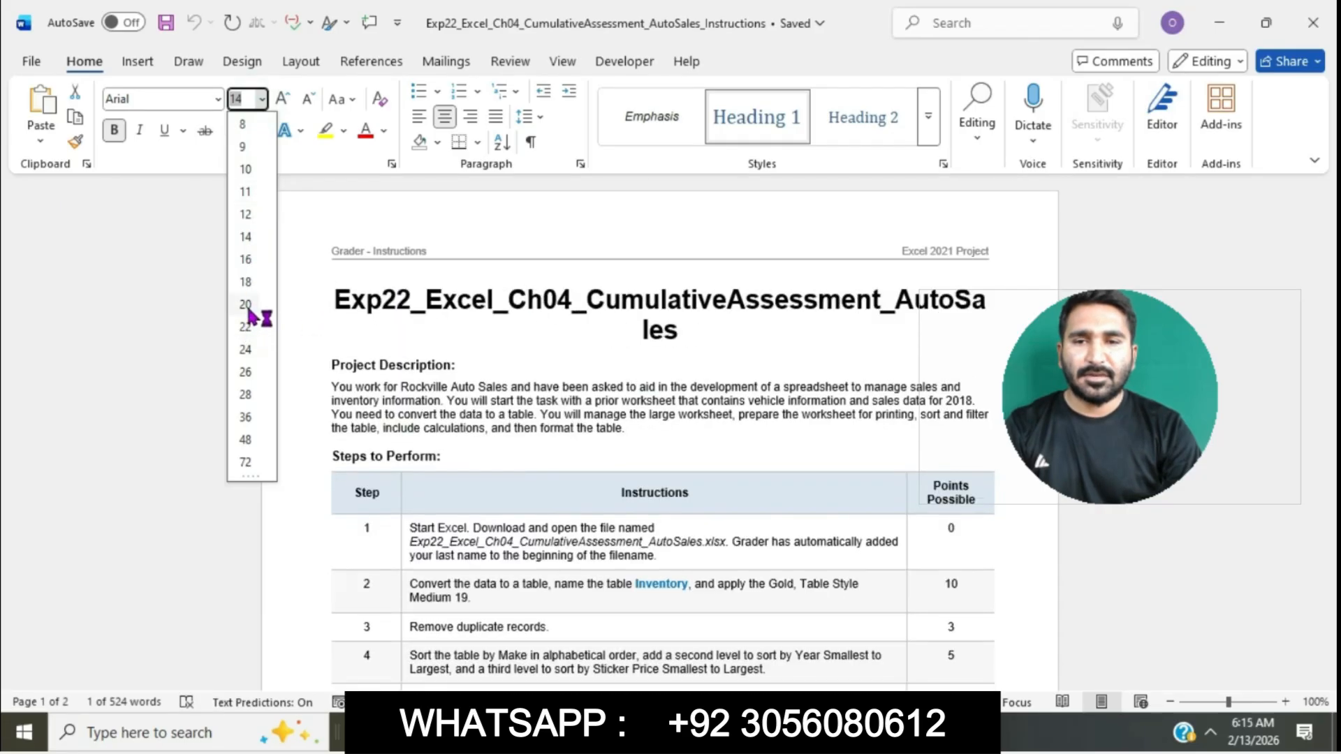
left_click(248, 284)
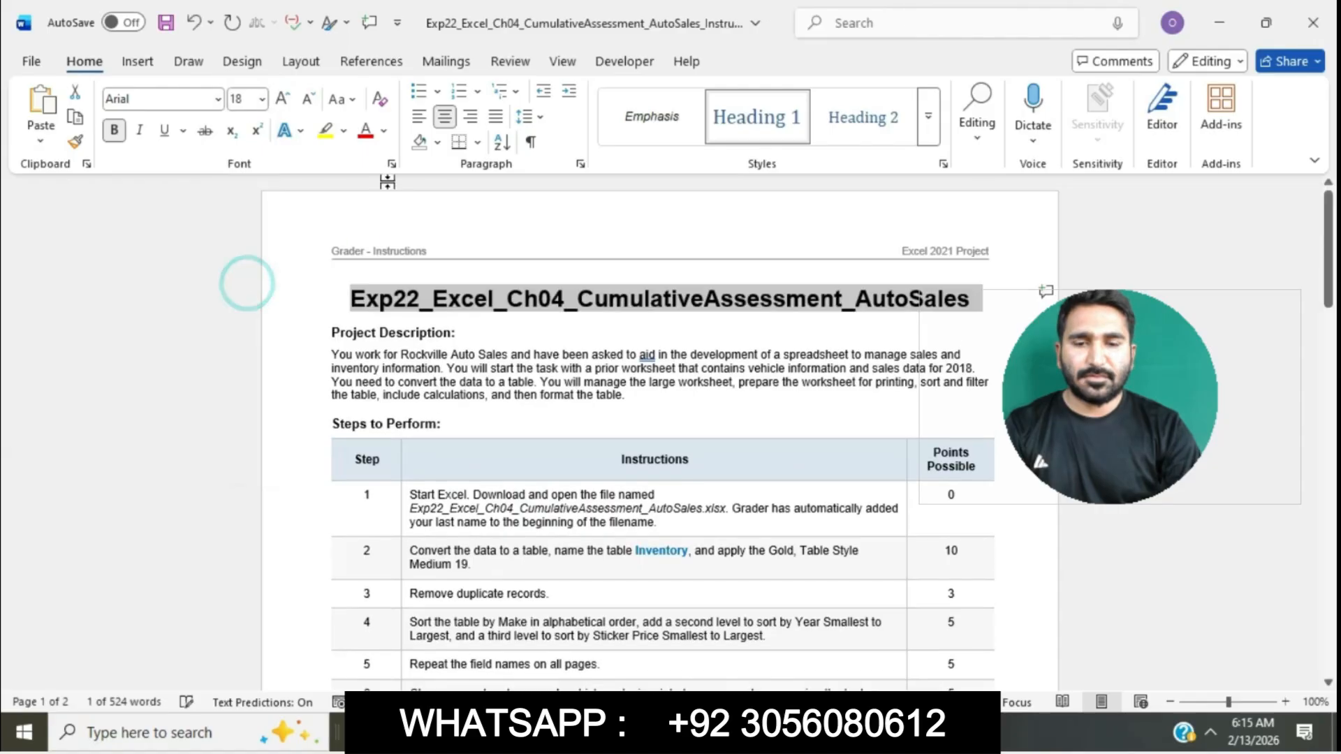
left_click(343, 131)
left_click(384, 200)
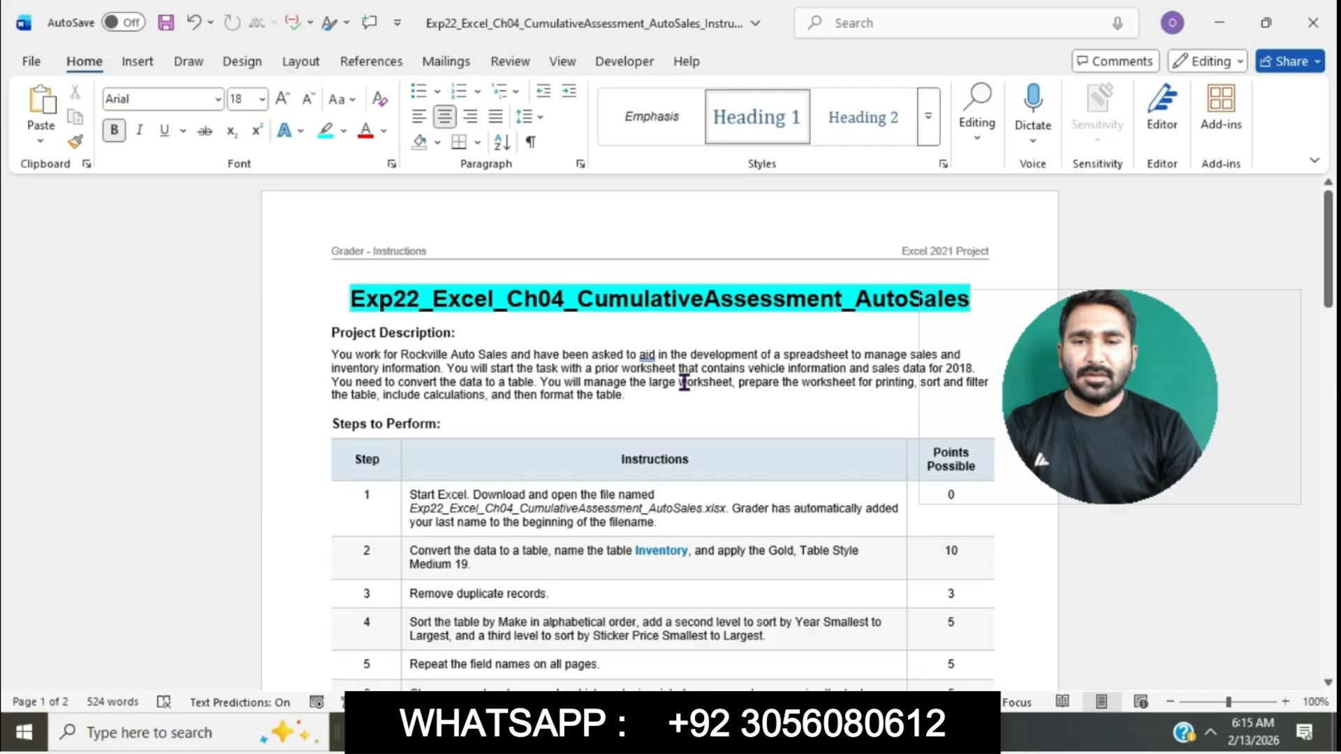
Set the text of all instruction steps in the table to 12 pt and enlarge the document view to 120%
scroll(682, 380, "down", 2)
left_click_drag(401, 413, 474, 656)
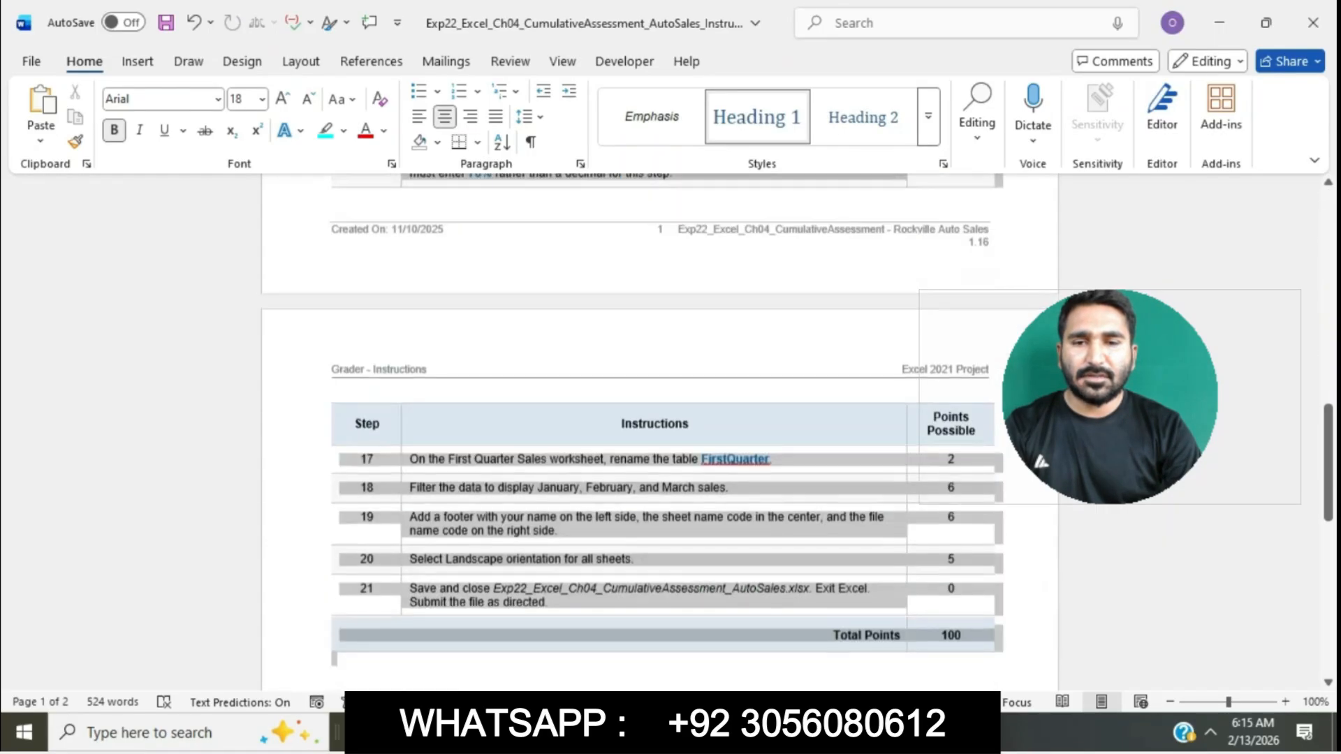
left_click(261, 99)
left_click(246, 214)
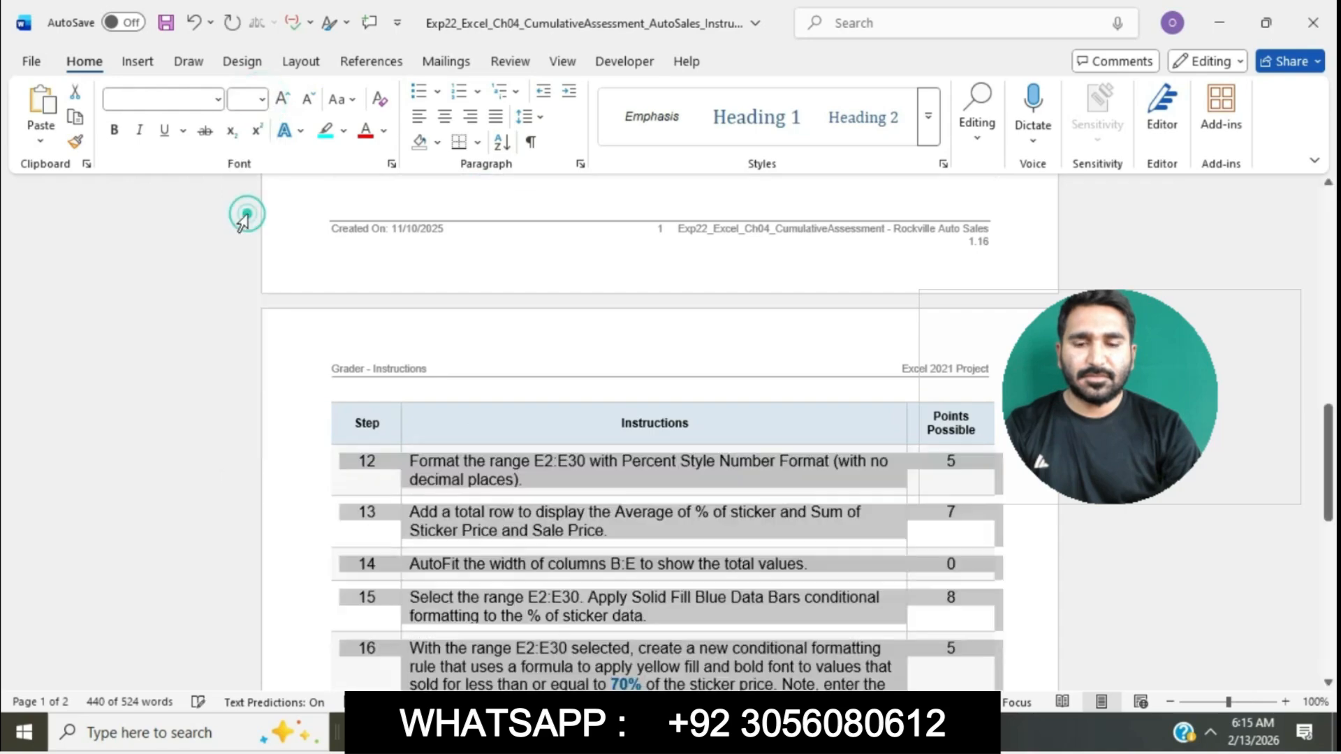
scroll(685, 494, "up", 10)
scroll(685, 494, "up", 2)
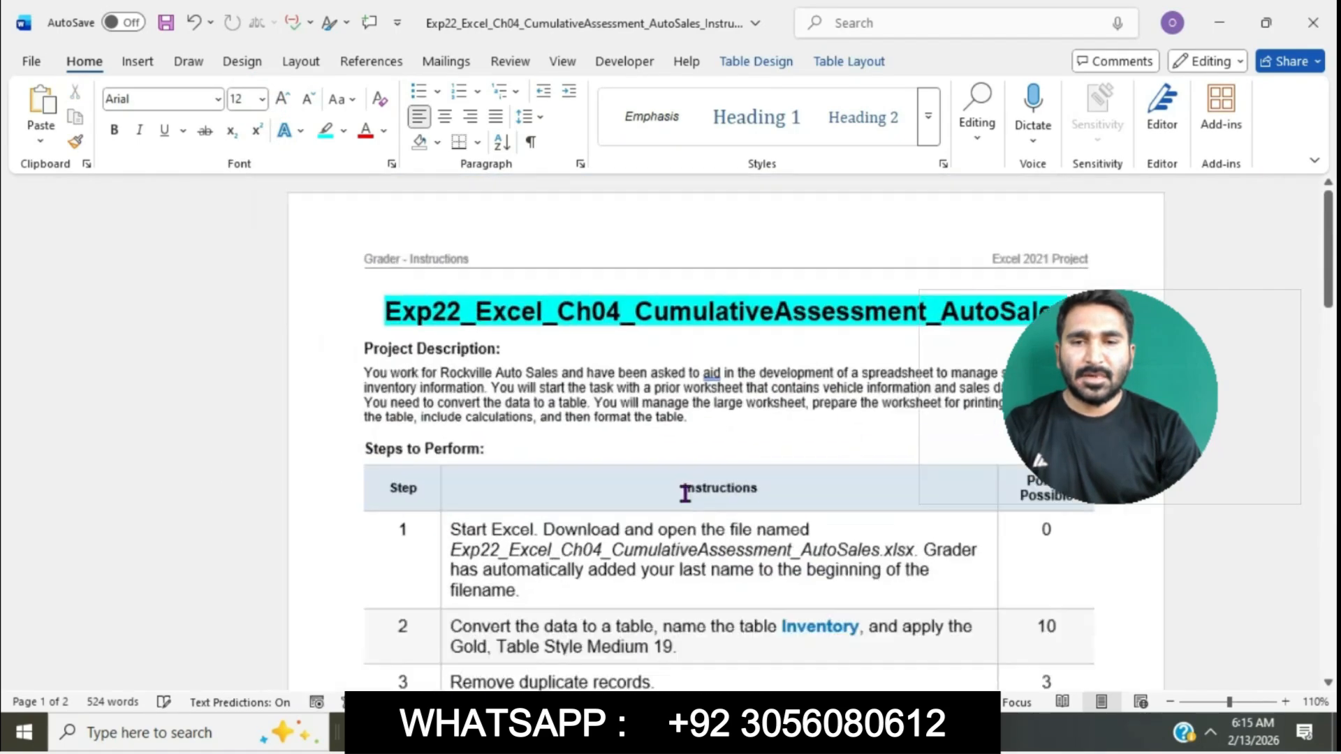
scroll(685, 494, "up", 2)
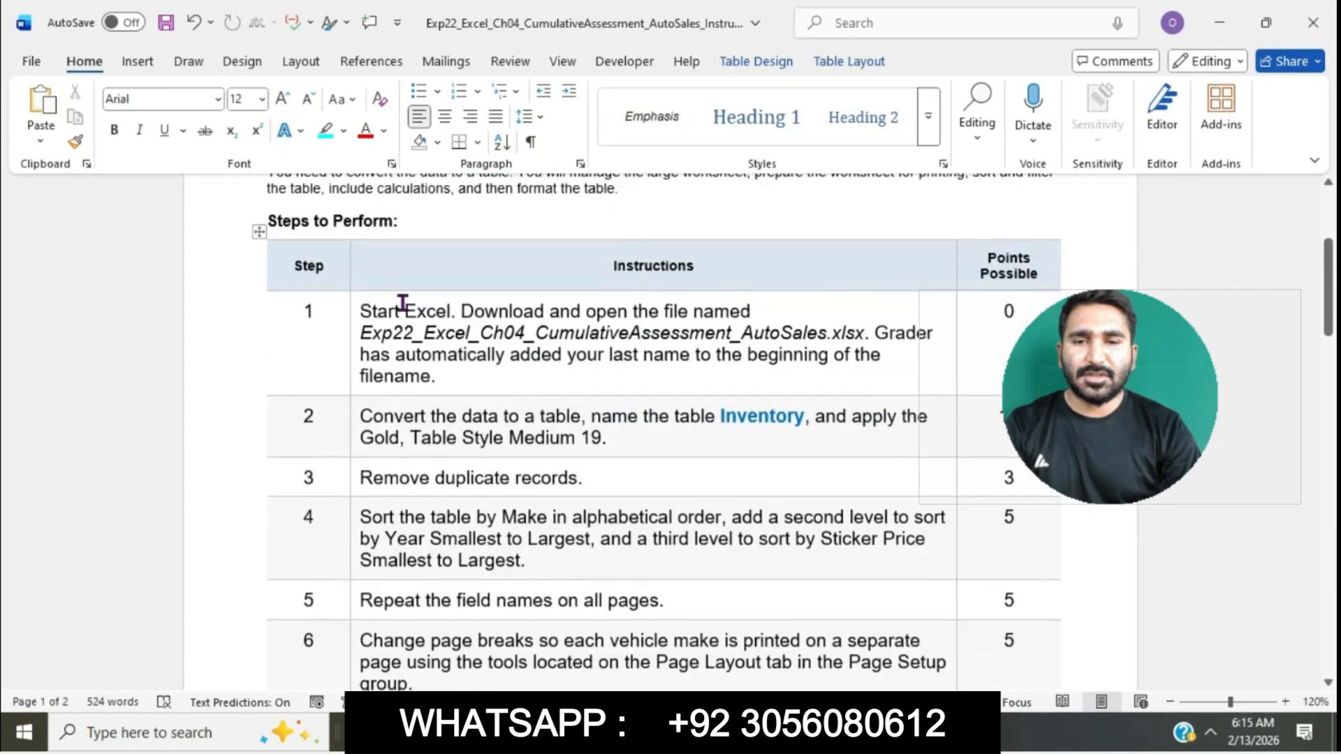
Highlight the step 1 instruction text in turquoise
left_click(354, 313)
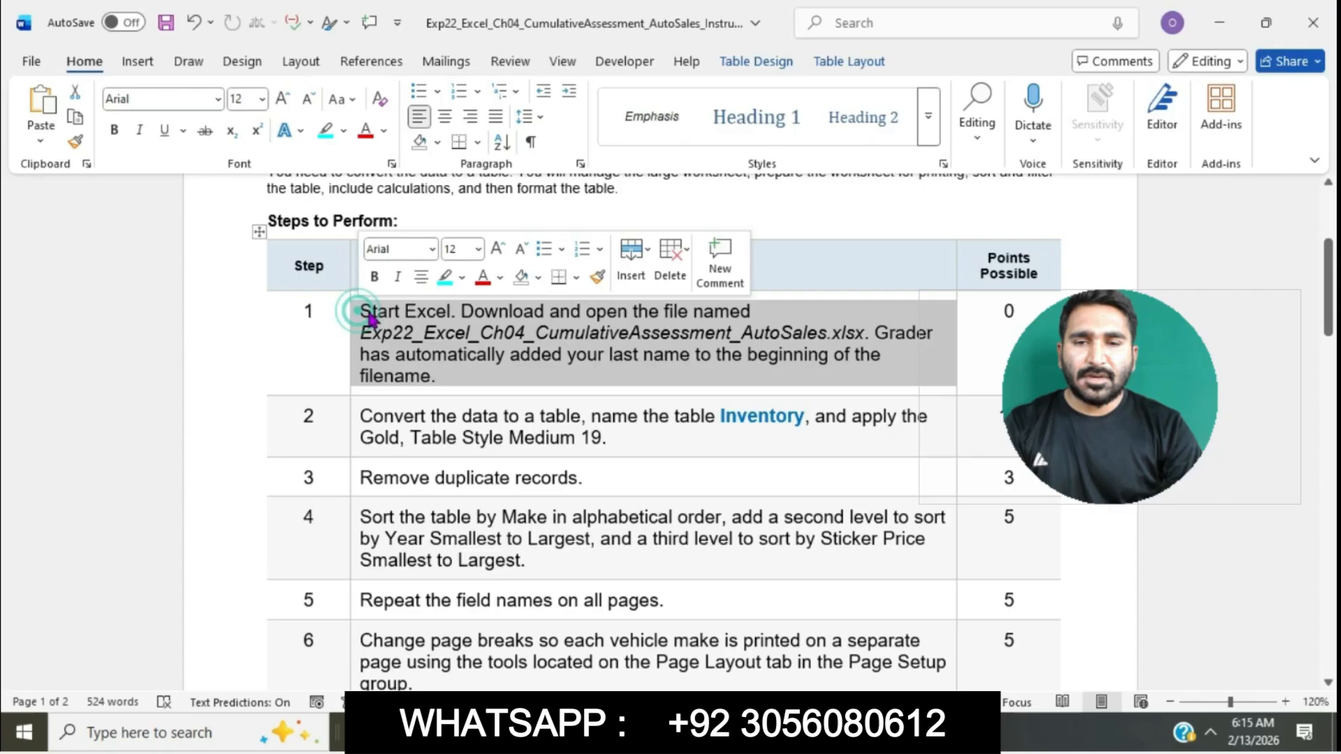
left_click(445, 276)
left_click(472, 334)
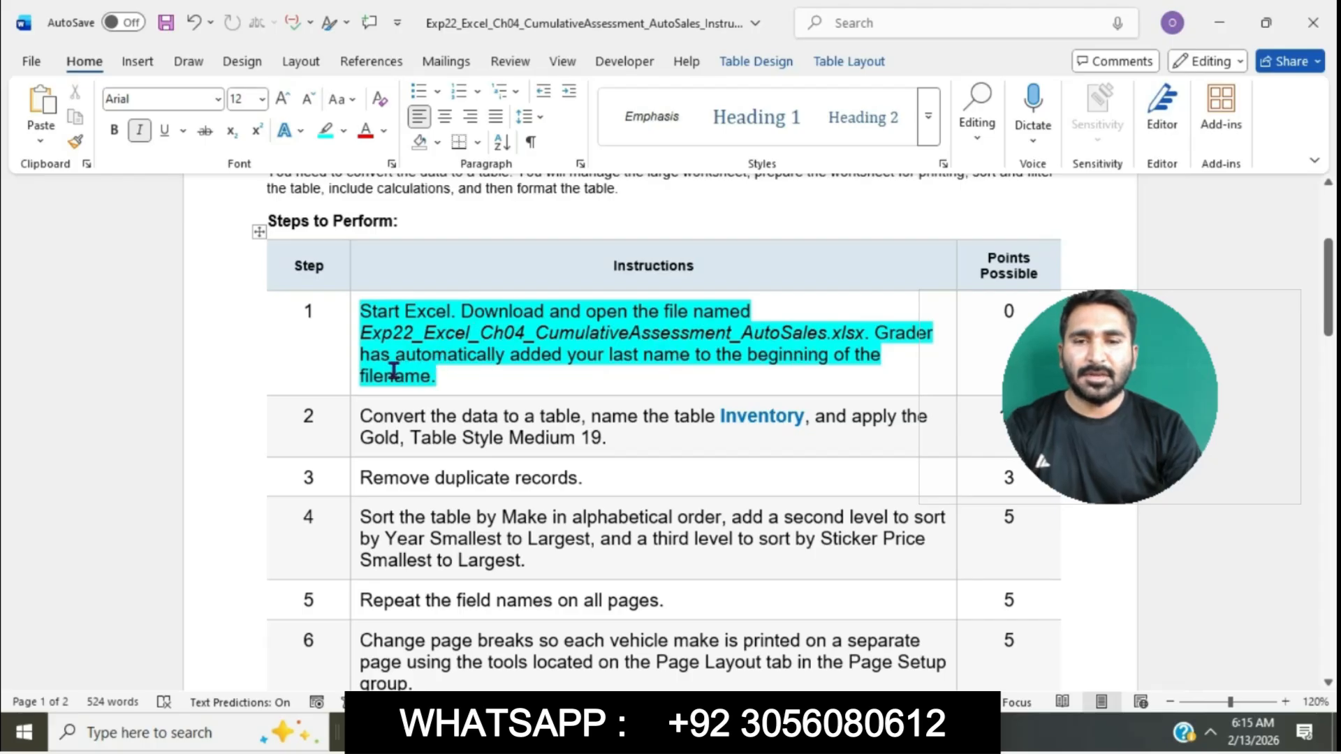
Switch to File Explorer, open the downloaded AutoSales workbook from Downloads in Excel, and enable editing
left_click_drag(361, 312, 542, 392)
key("alt+Tab")
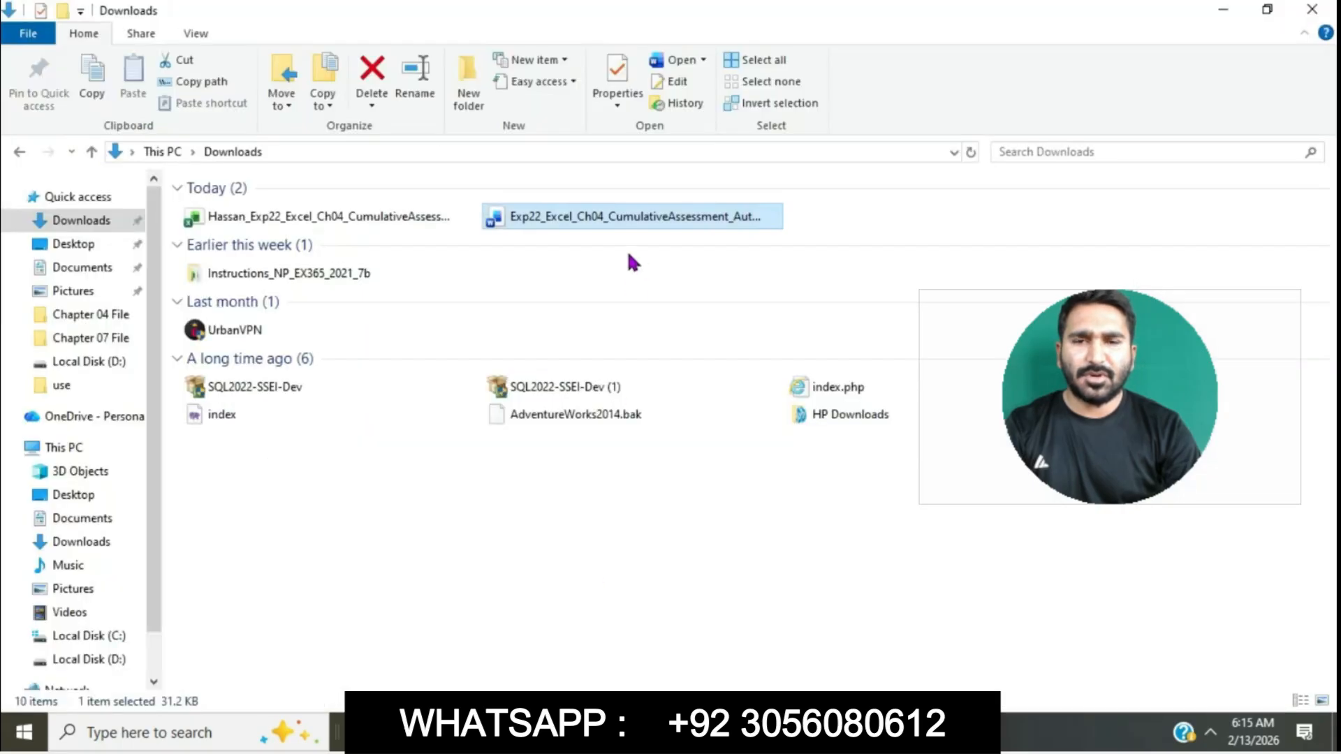
double_click(442, 218)
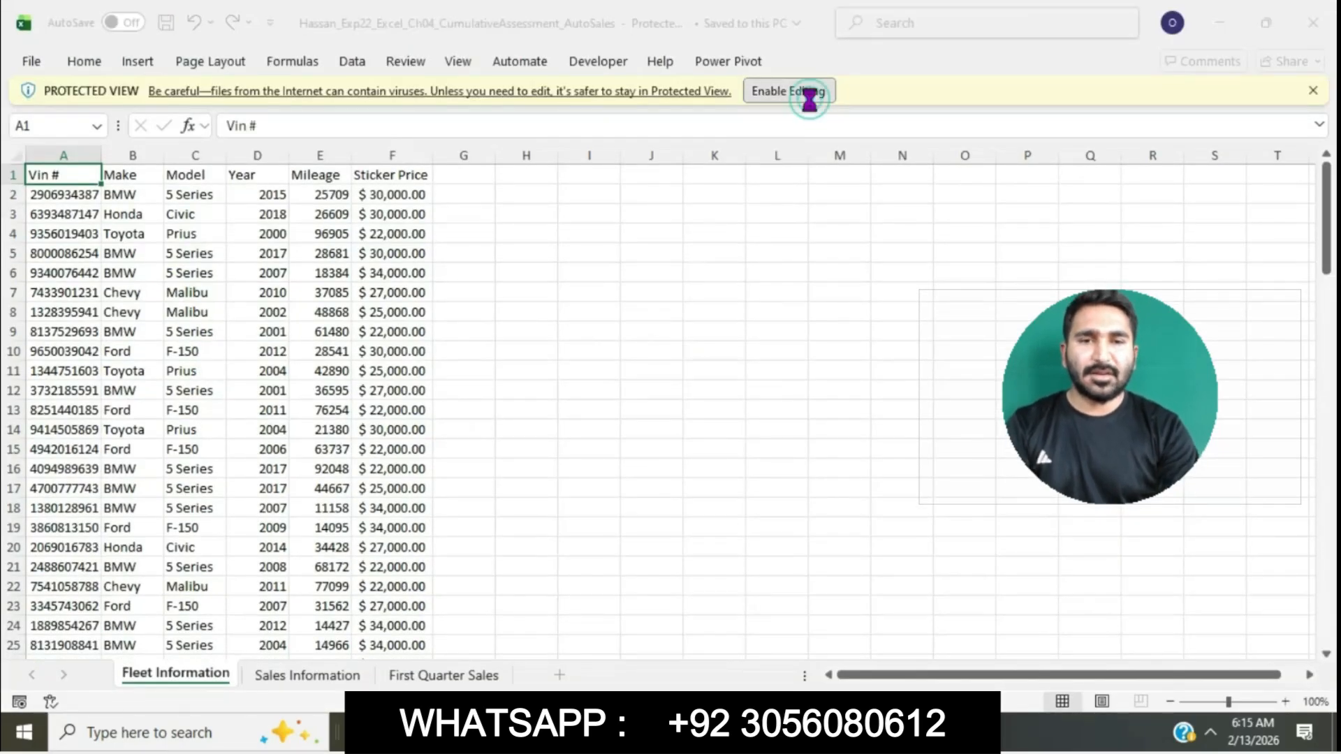
left_click(803, 92)
Return to the Word instructions and highlight the step 2 text in turquoise
key("alt+Tab")
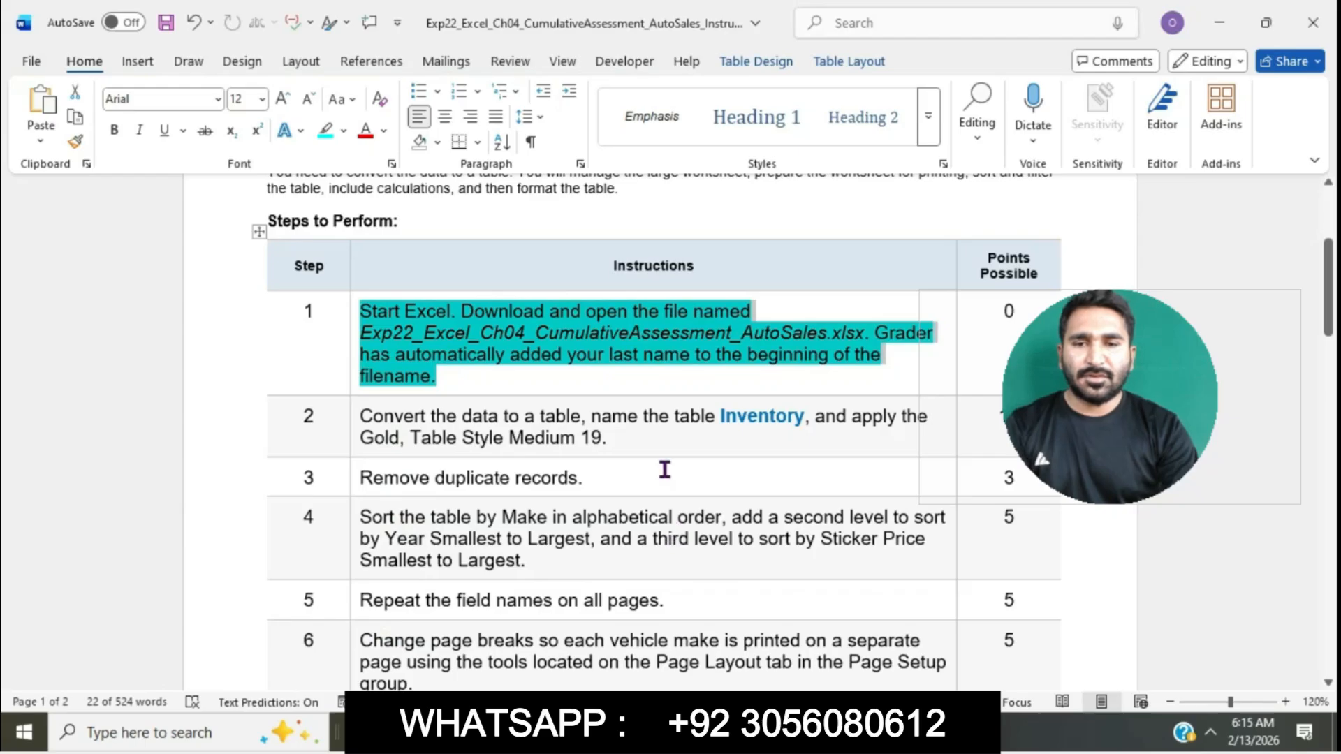
scroll(664, 470, "down", 2)
left_click(355, 331)
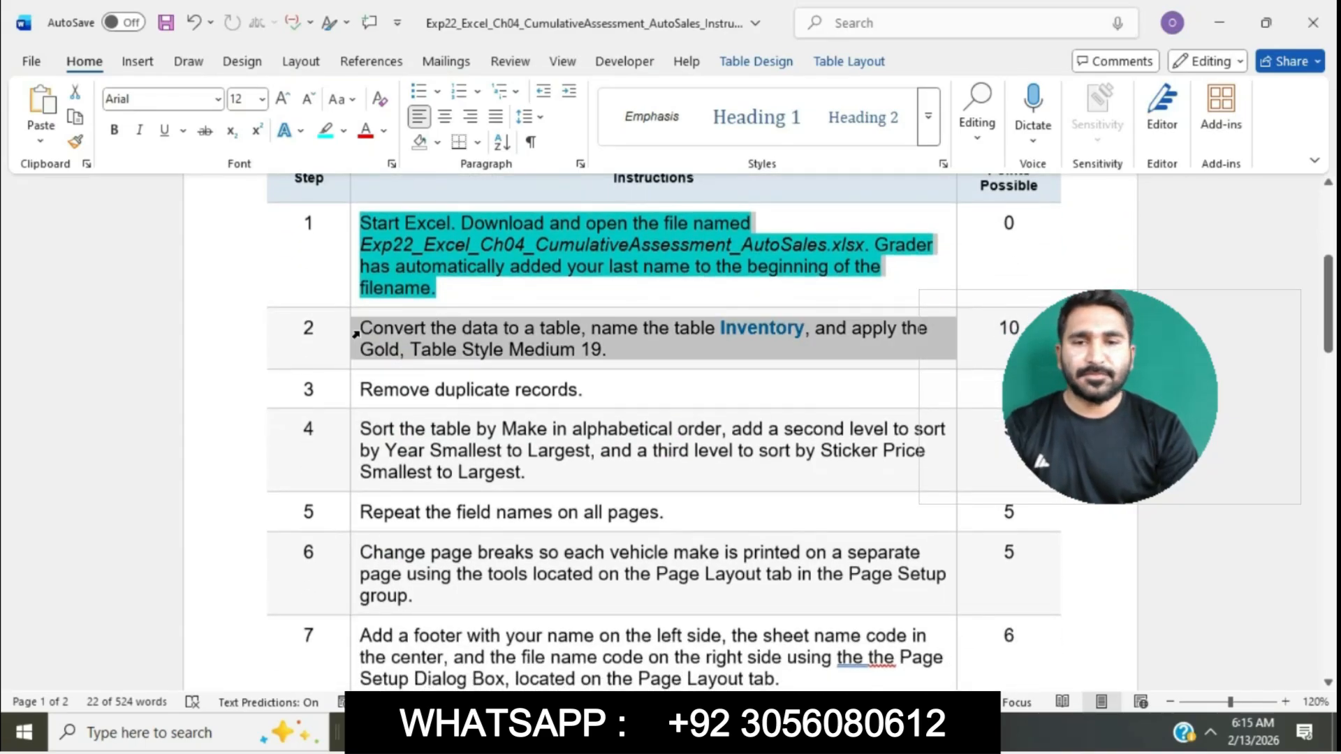
left_click(446, 299)
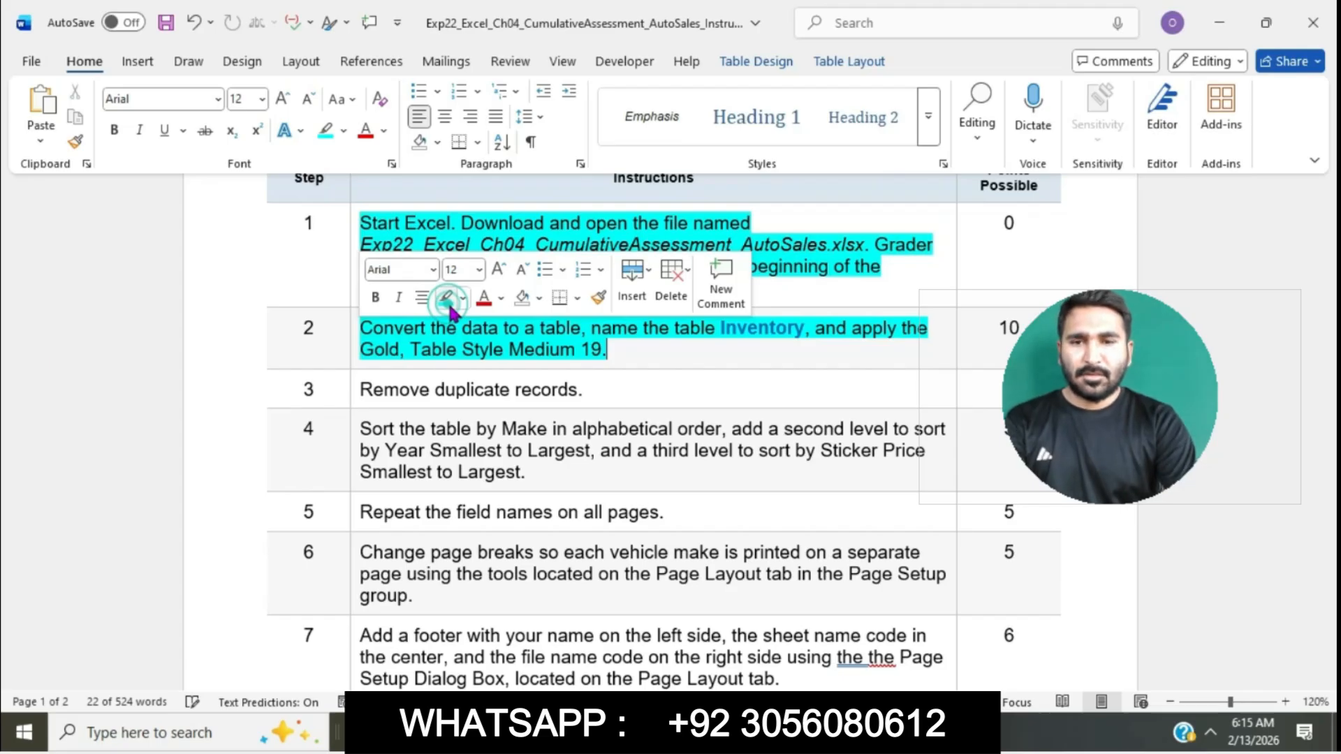
left_click(475, 350)
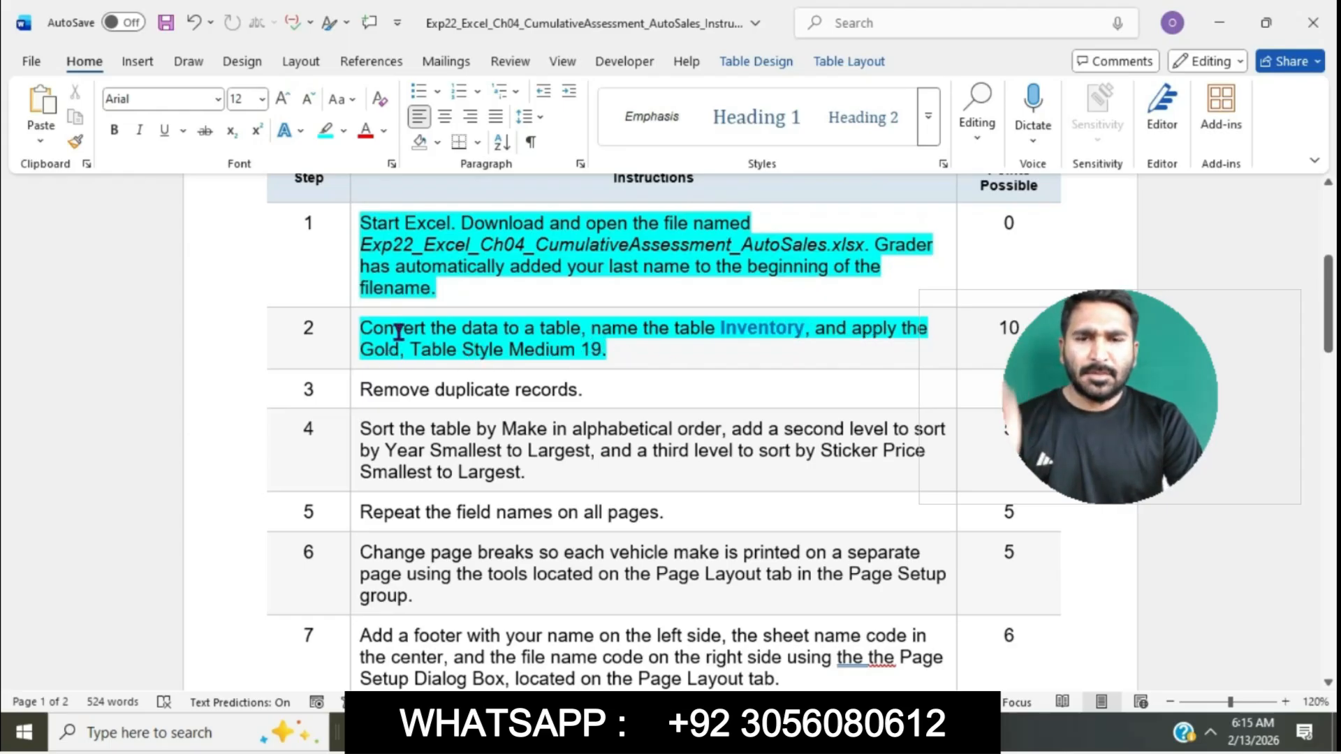
After checking step 2, switch to Excel and convert the Fleet Information data to a table with a header row
left_click_drag(360, 330, 521, 331)
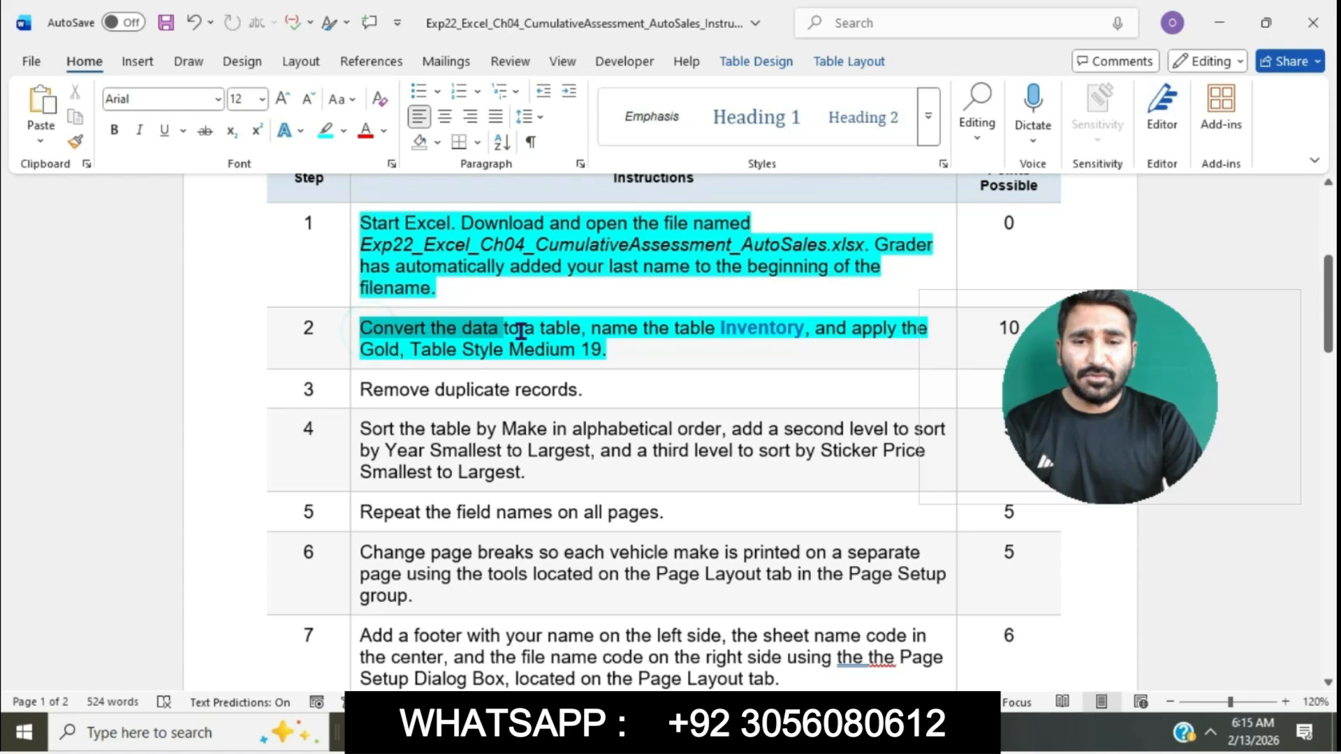
left_click_drag(521, 330, 576, 335)
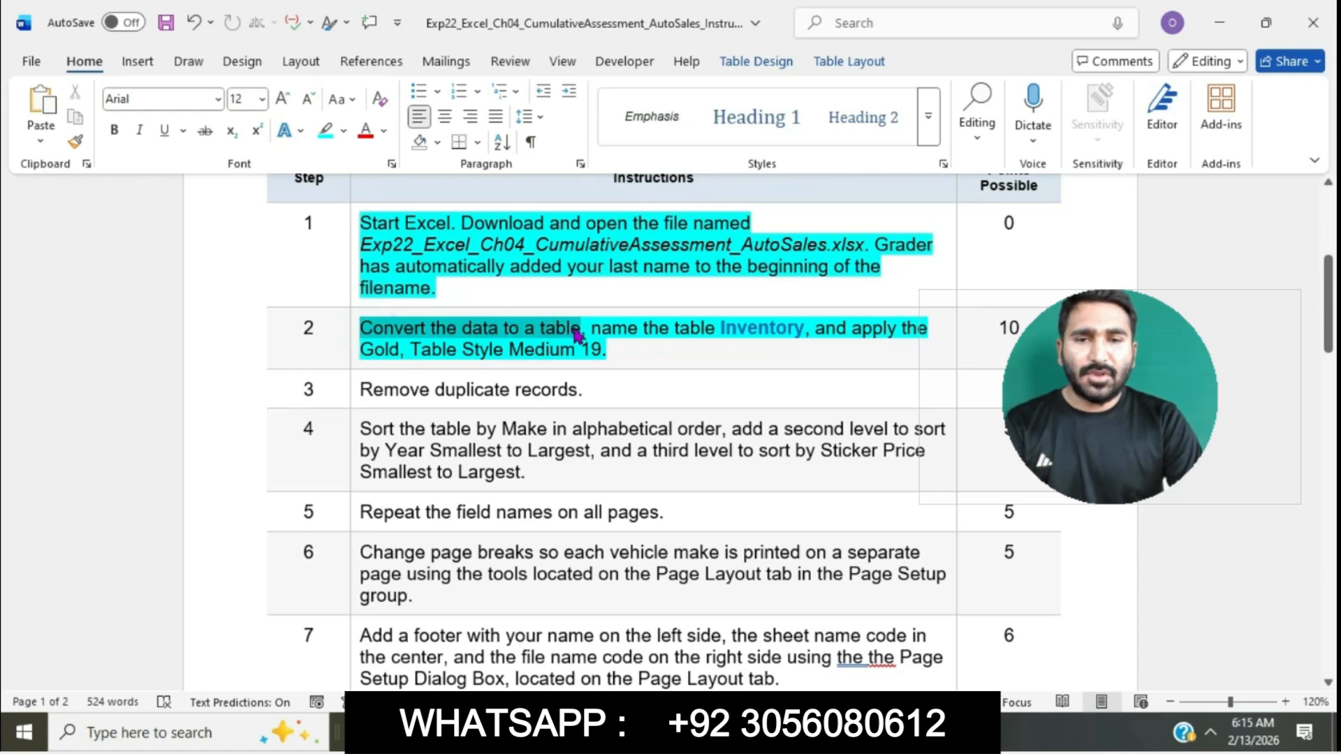
key("alt+Tab")
left_click(380, 407)
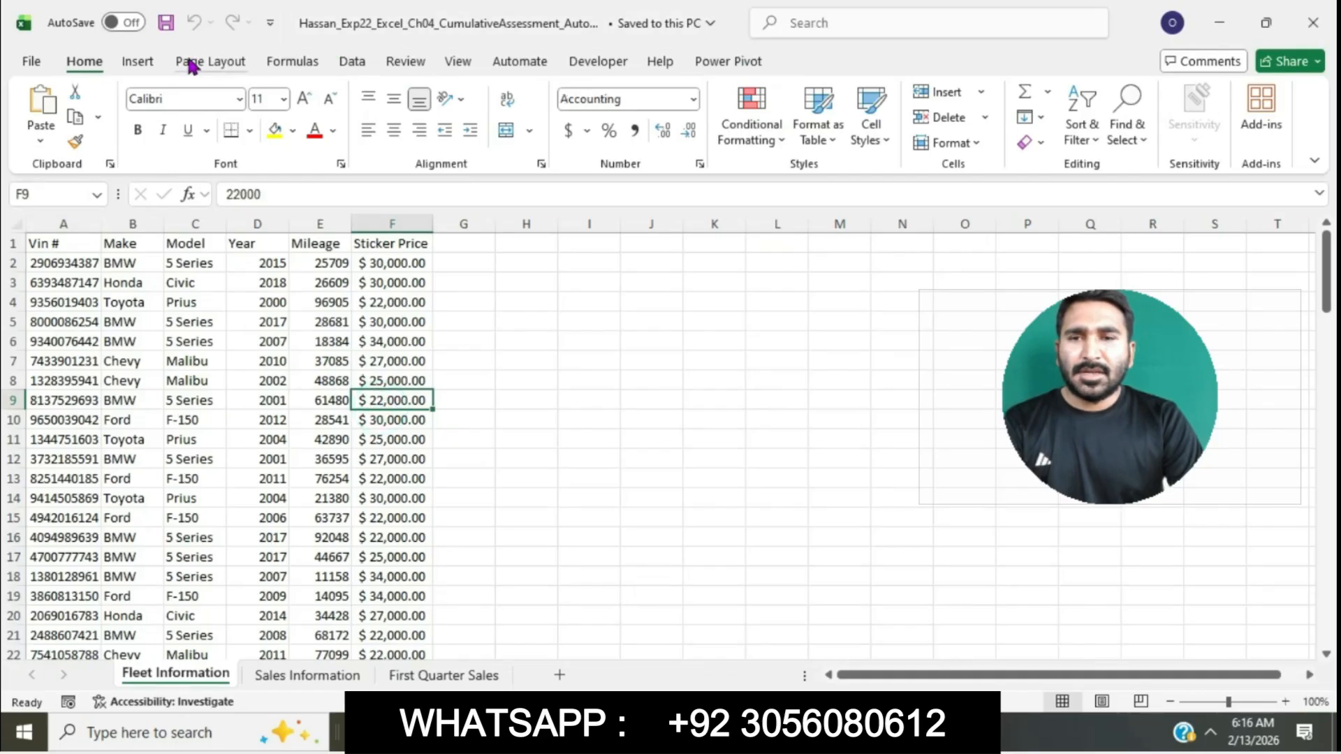
left_click(138, 62)
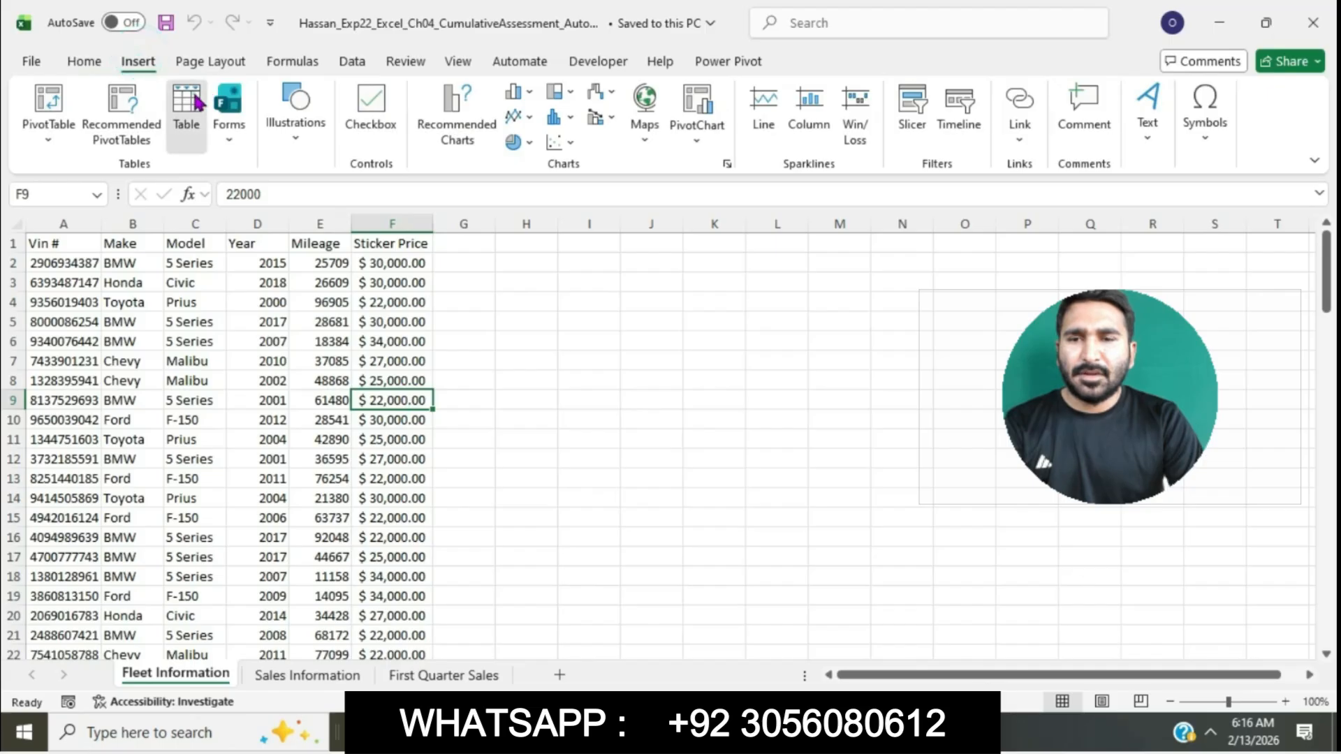
left_click(185, 108)
left_click(929, 403)
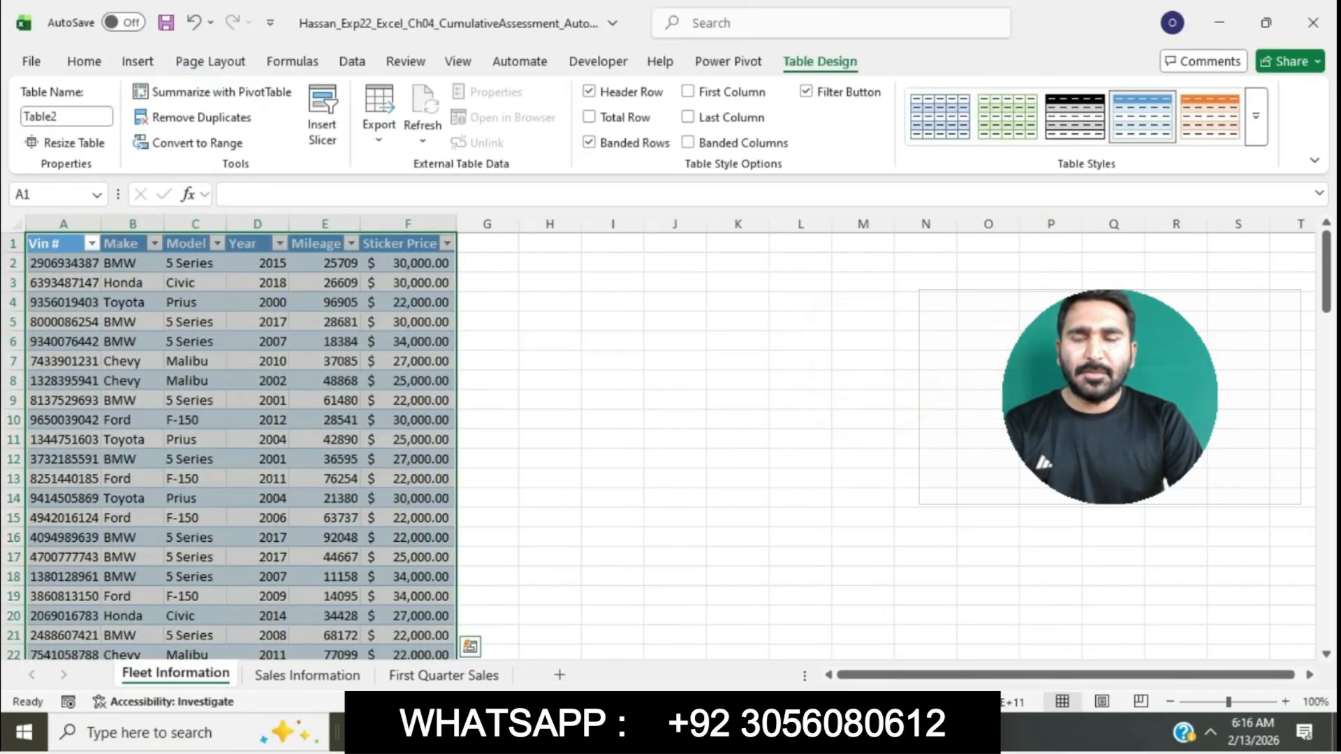
Check the required table name in the Word instructions and name the Fleet Information table Inventory in Excel
key("alt+Tab")
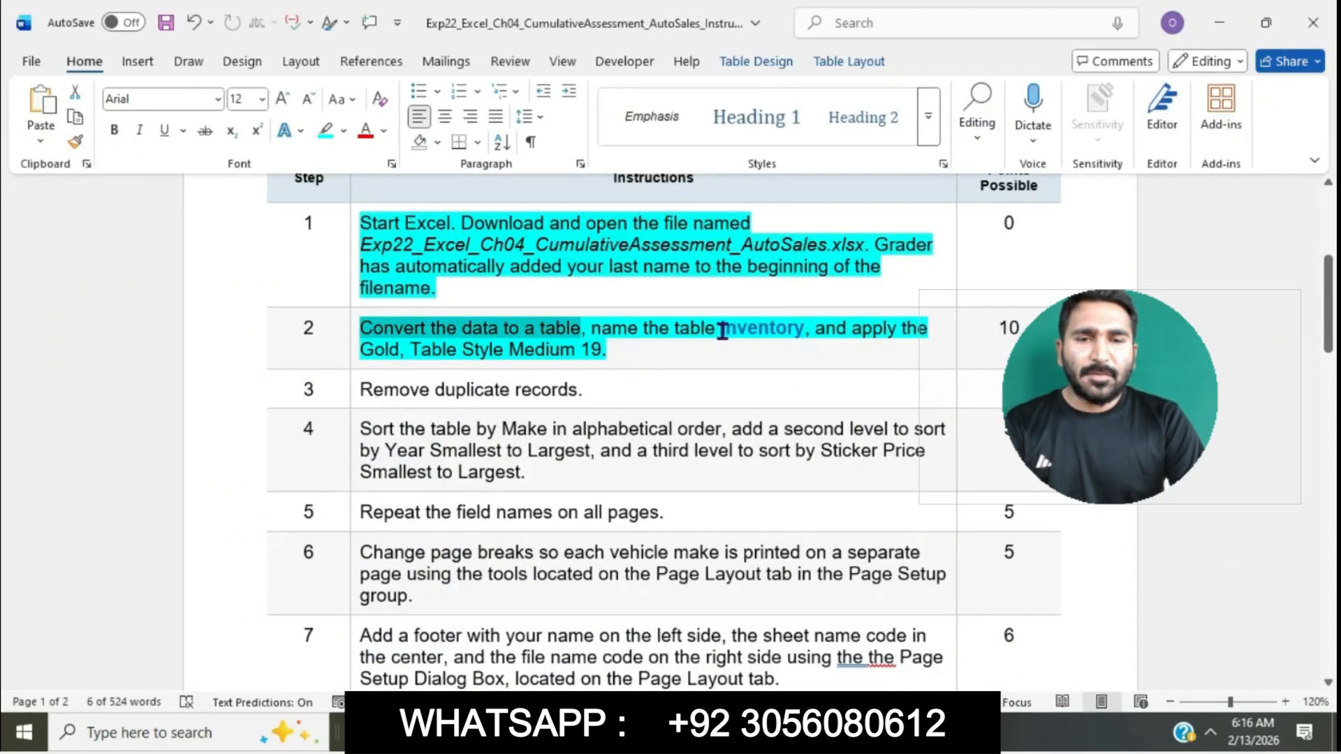
left_click_drag(721, 329, 803, 335)
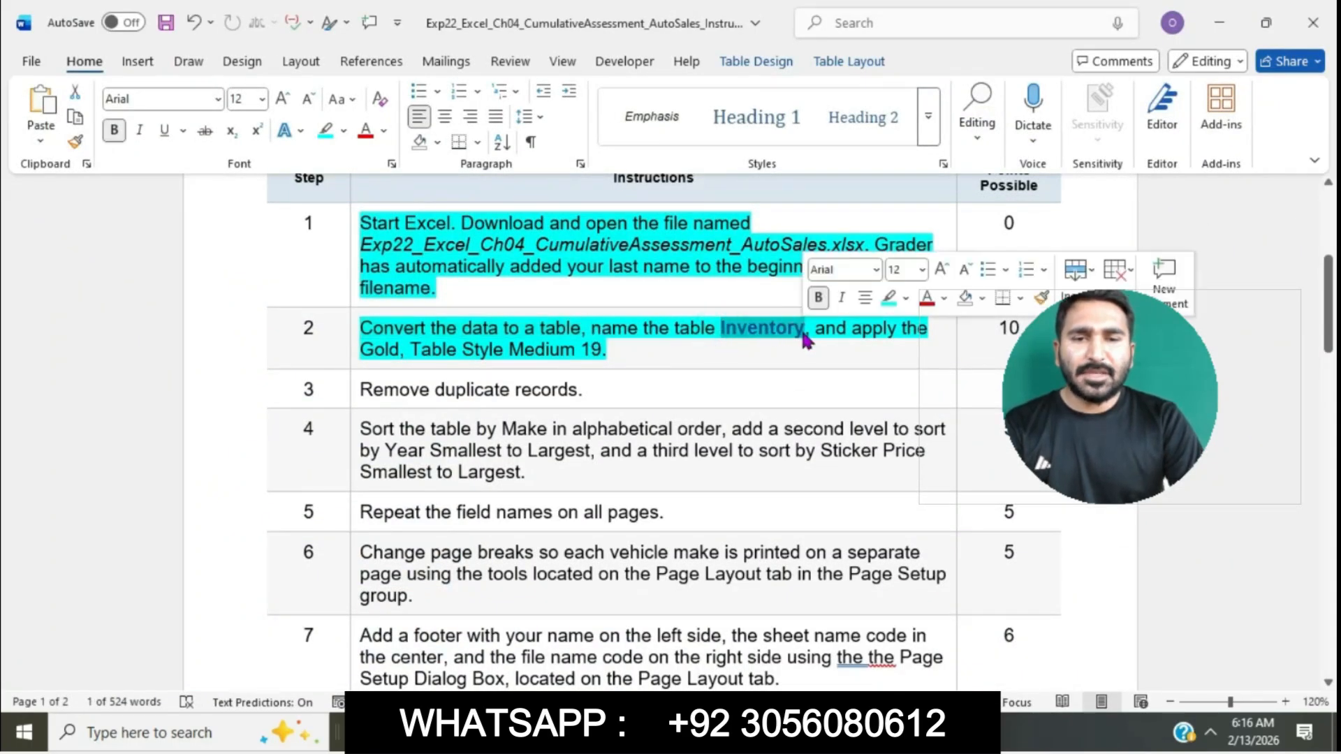
key("alt+Tab")
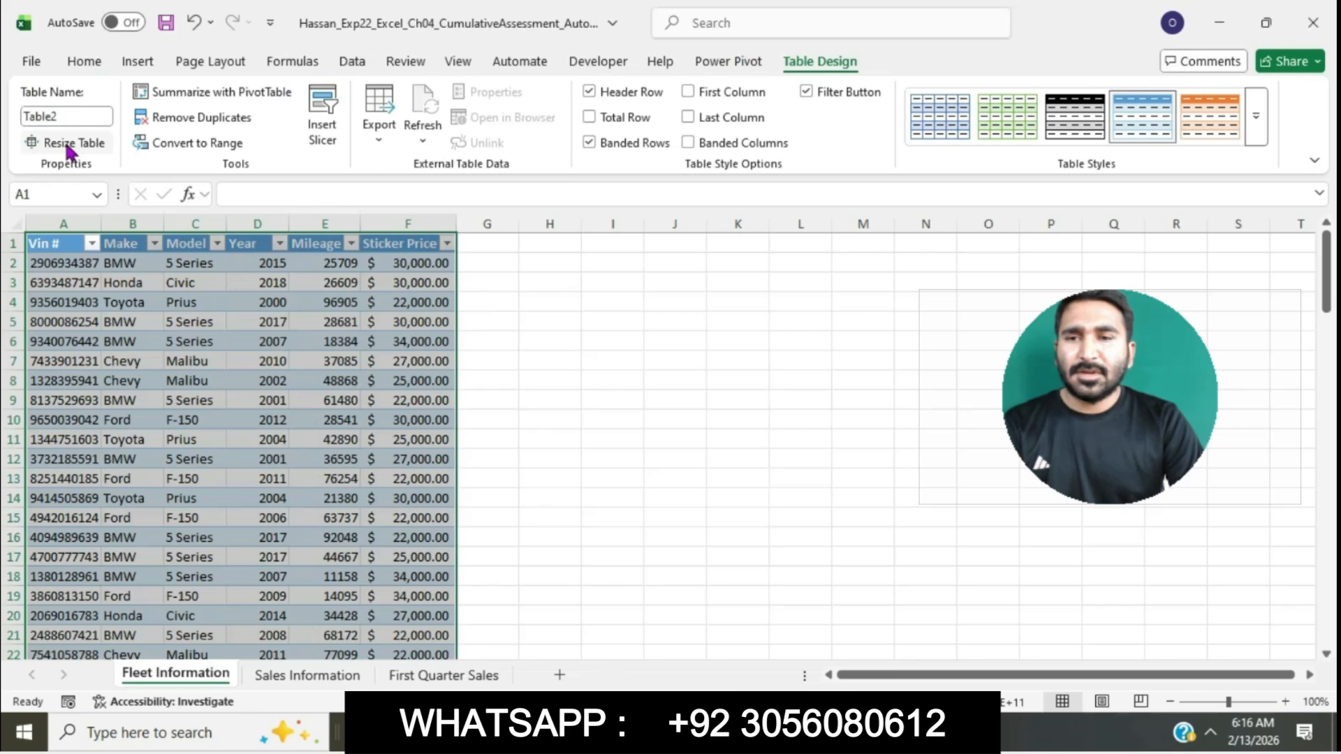
left_click(59, 117)
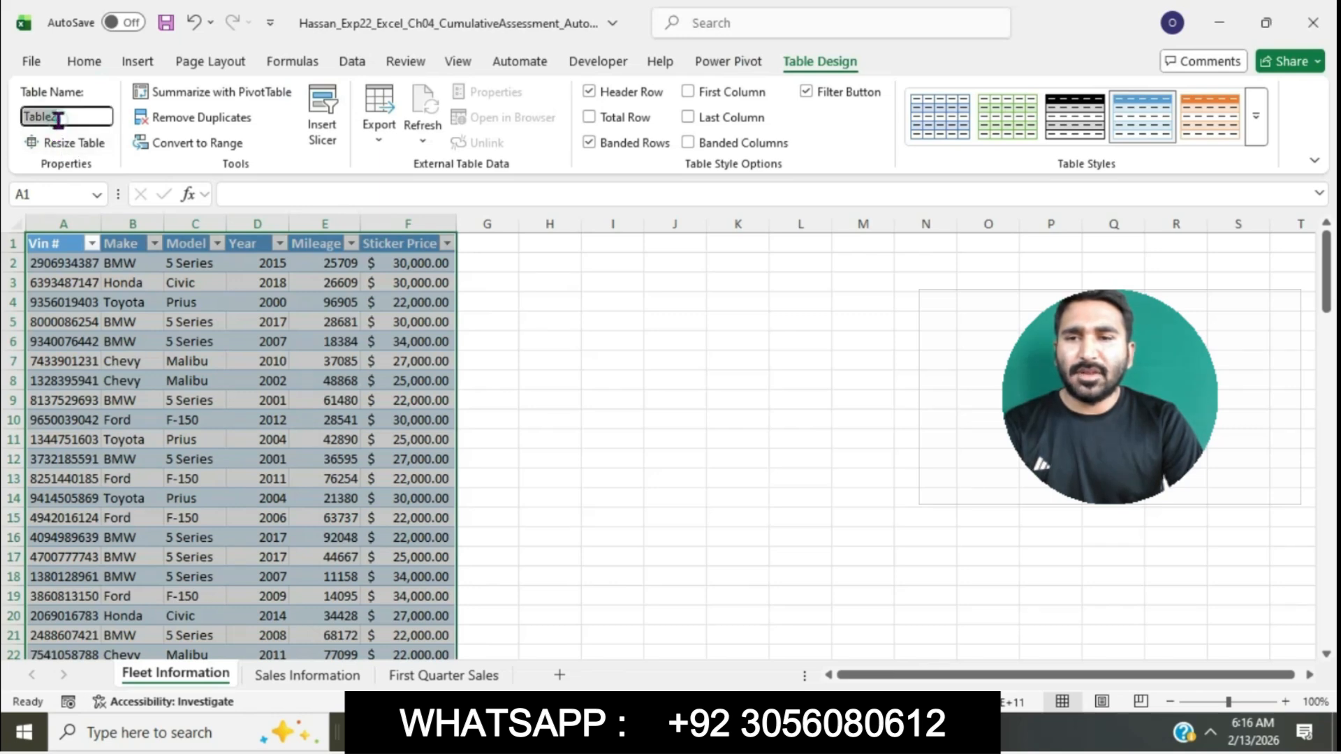
type("Inventory")
key("Return")
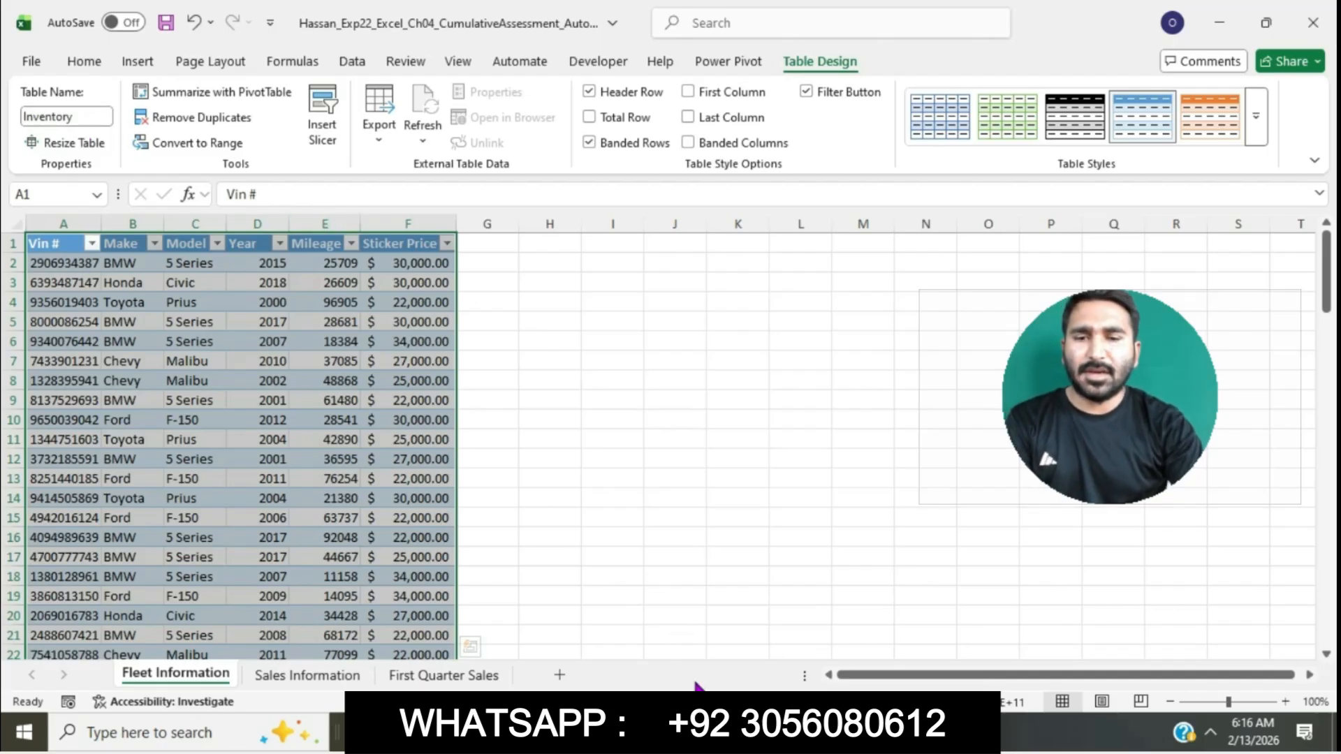
Check the required table style in the Word instructions, then apply a blue banded style from the Medium group to the Inventory table in Excel
key("alt+Tab")
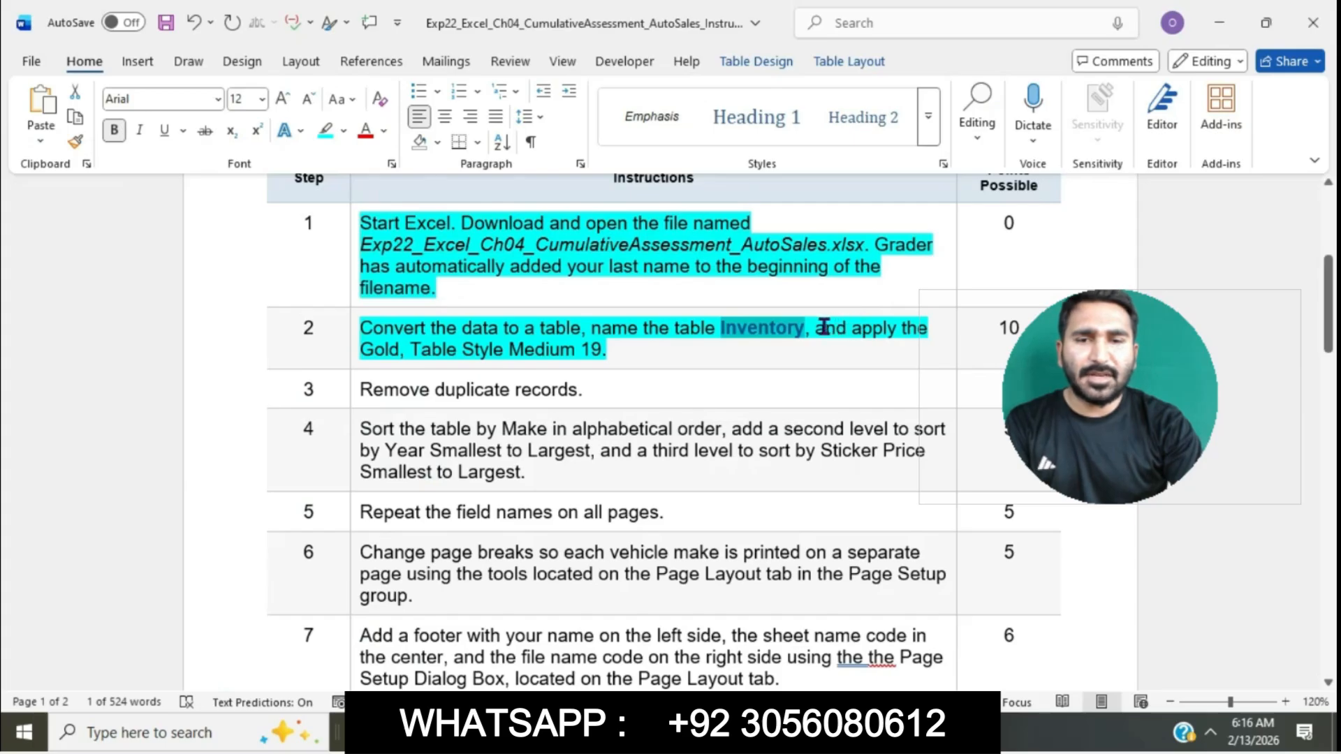
left_click_drag(817, 328, 847, 338)
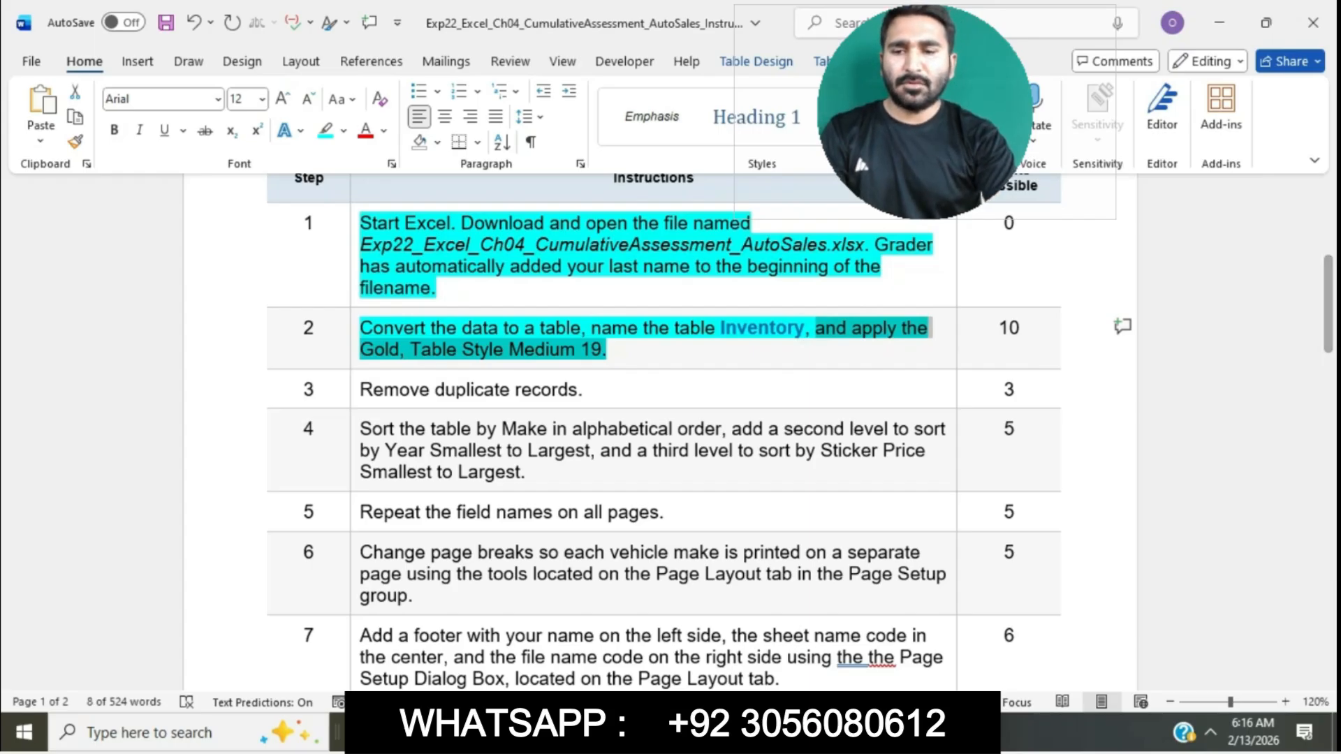
key("alt+Tab")
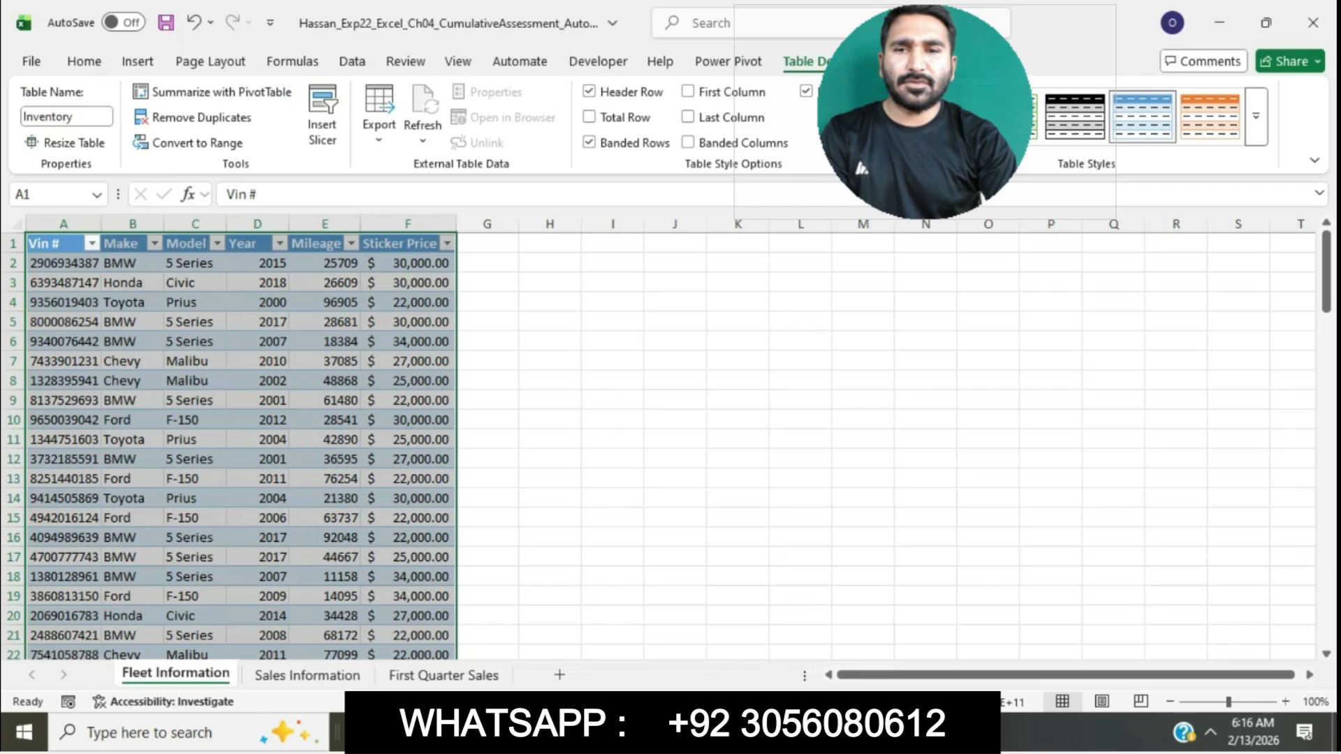
left_click(1255, 133)
scroll(1121, 282, "down", 3)
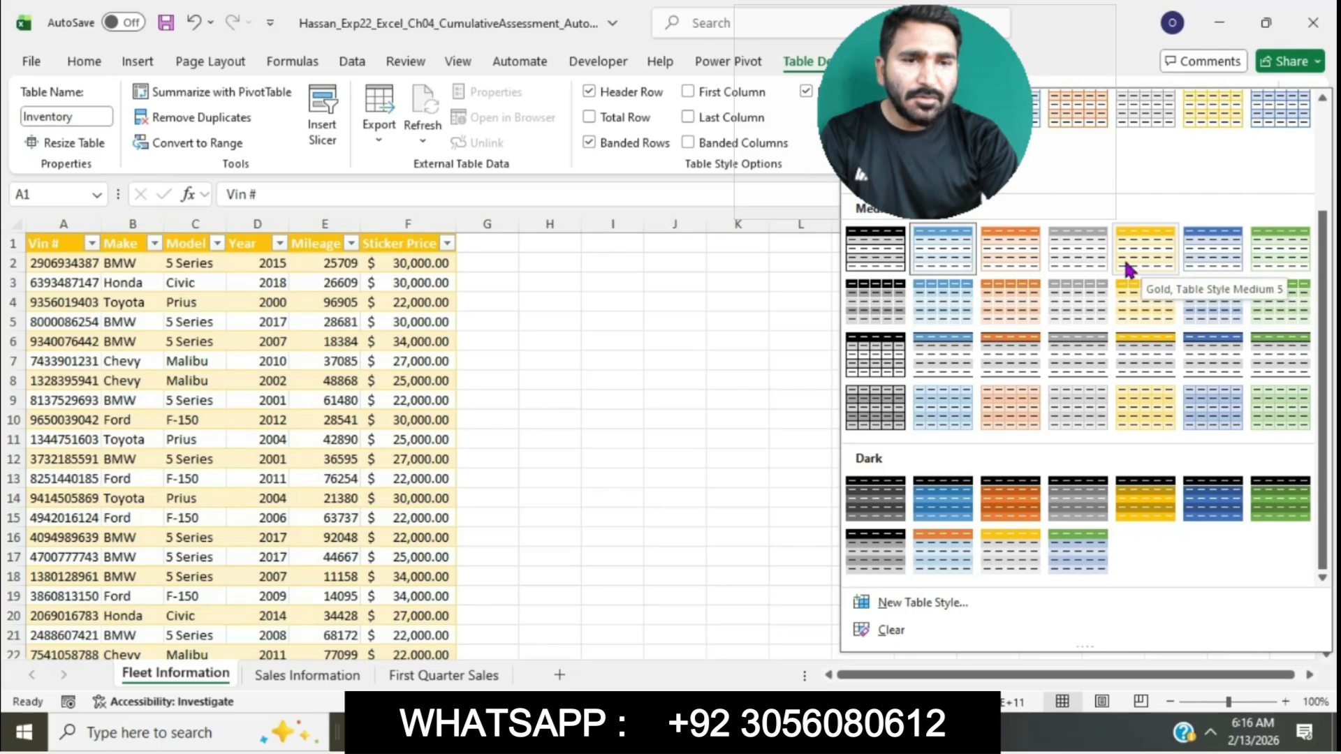
left_click(936, 290)
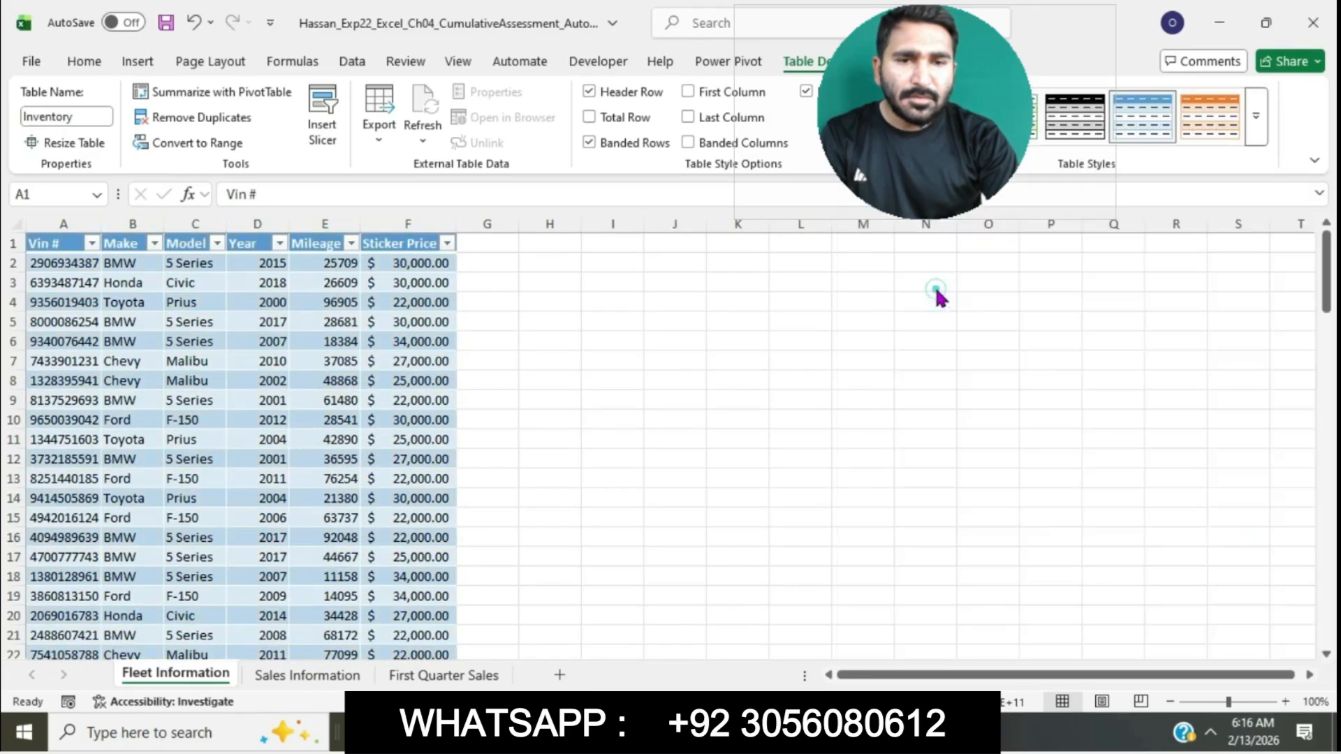
Return to the Word instructions and highlight the step 3 text about removing duplicate records in turquoise
left_click(706, 732)
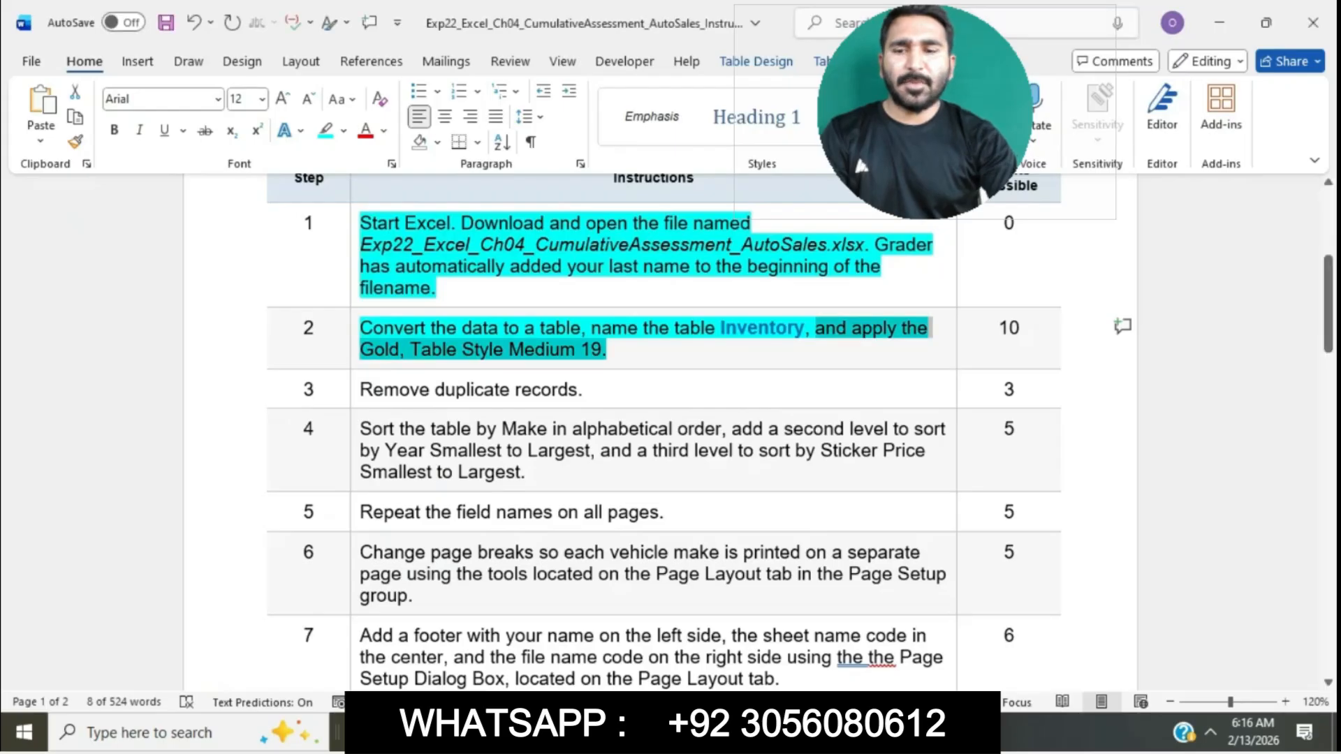
left_click(656, 399)
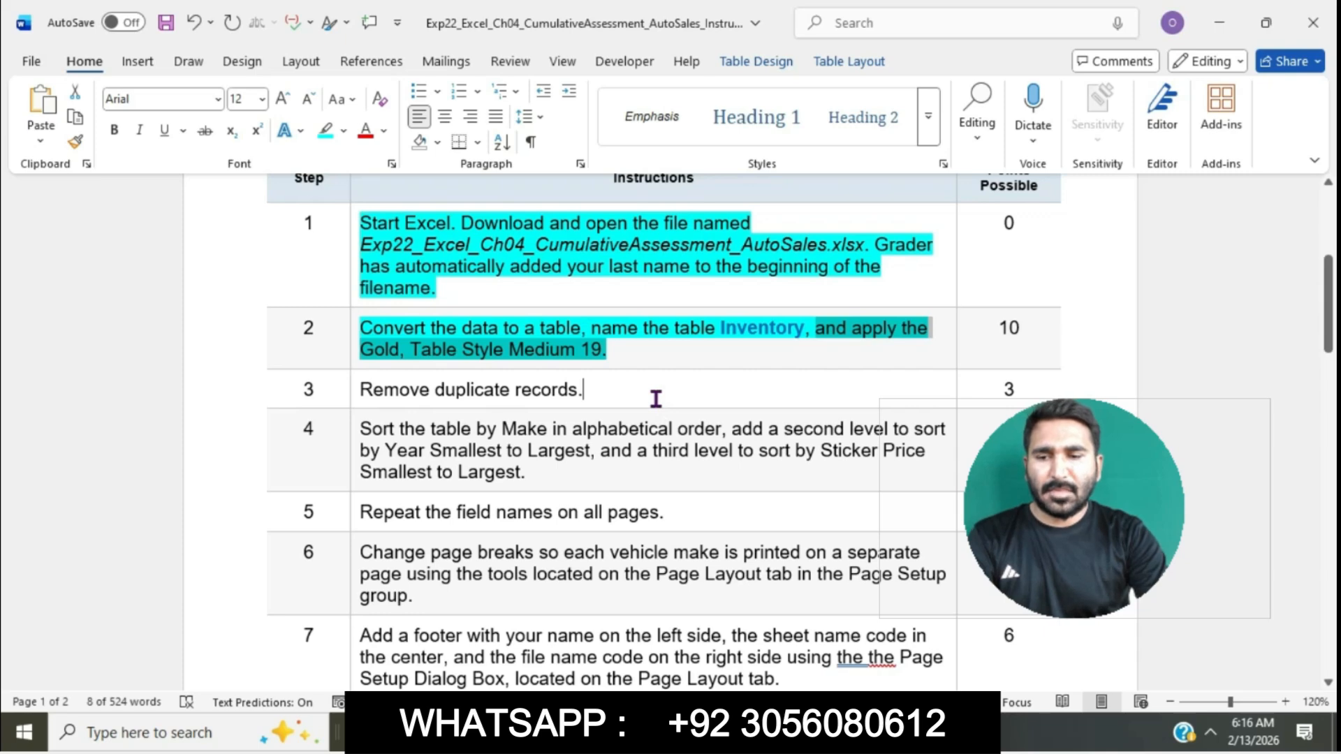
left_click(352, 389)
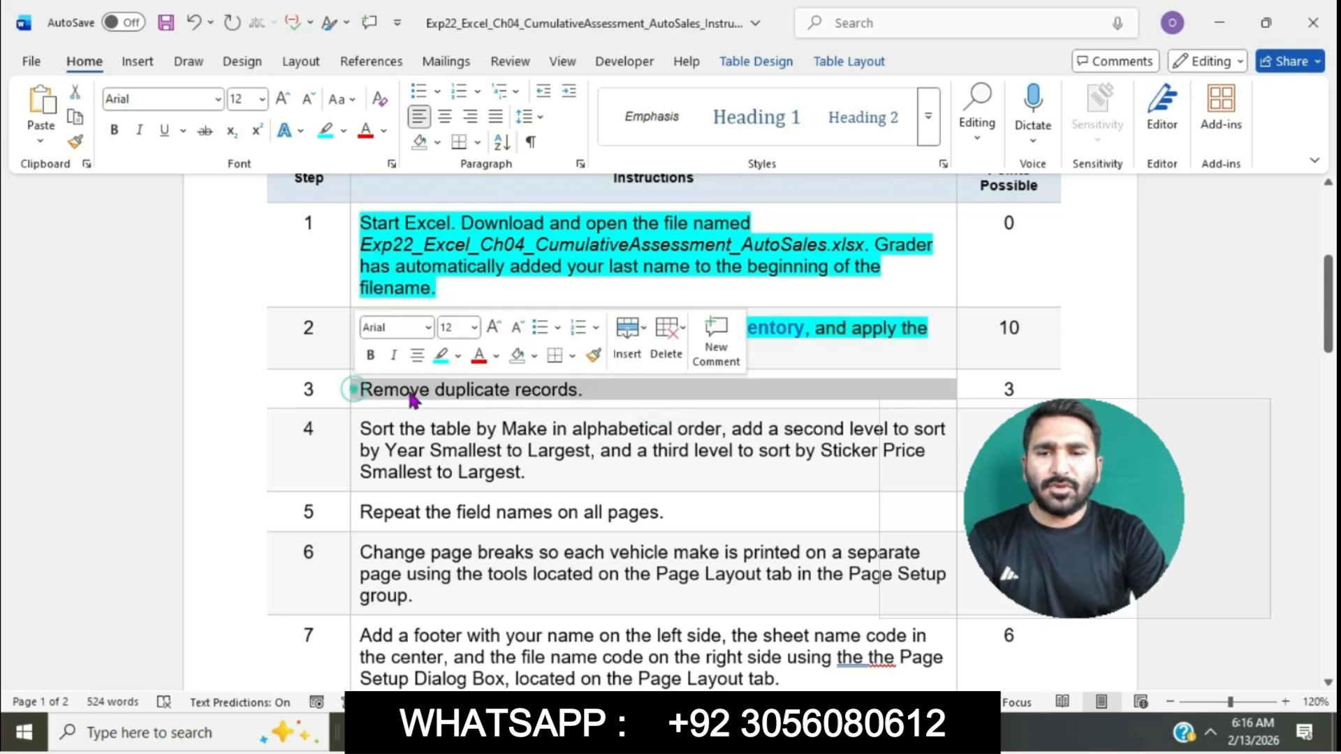
left_click(440, 356)
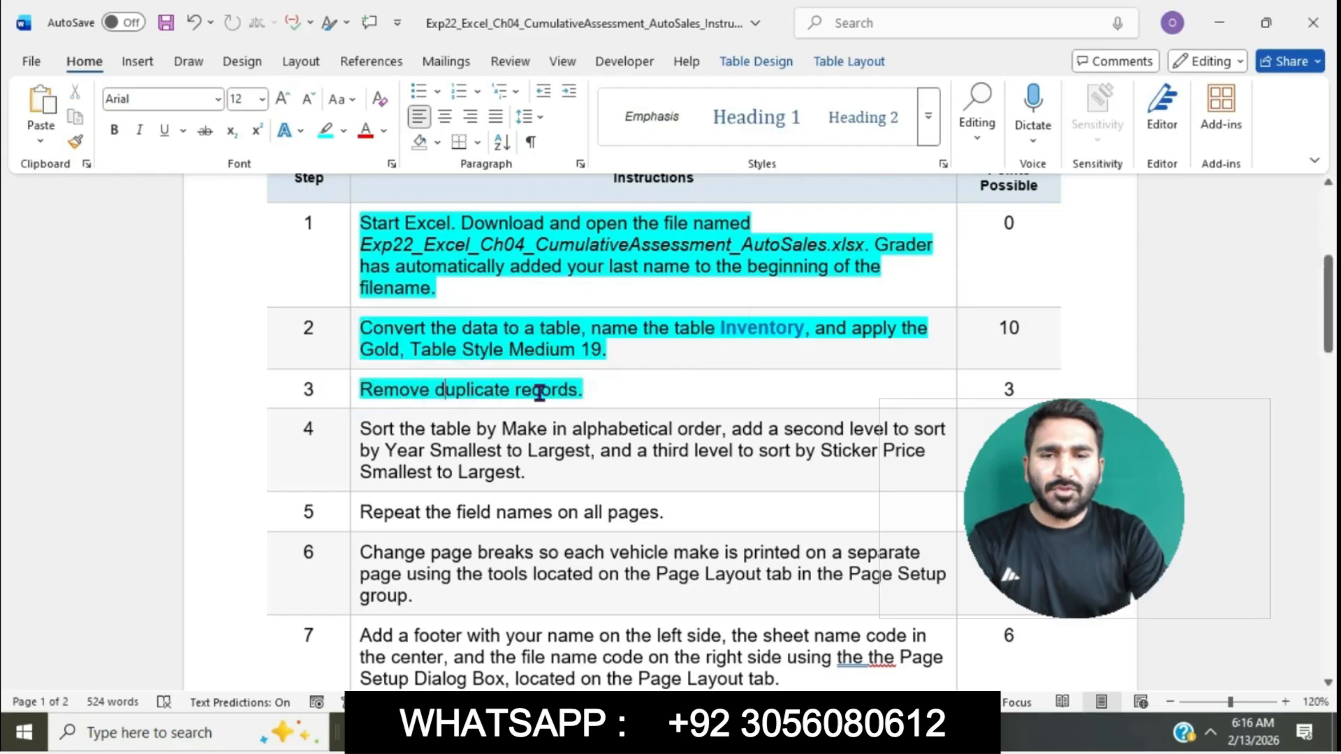
Switch to Excel and remove the duplicate records from the Inventory table
key("alt+Tab")
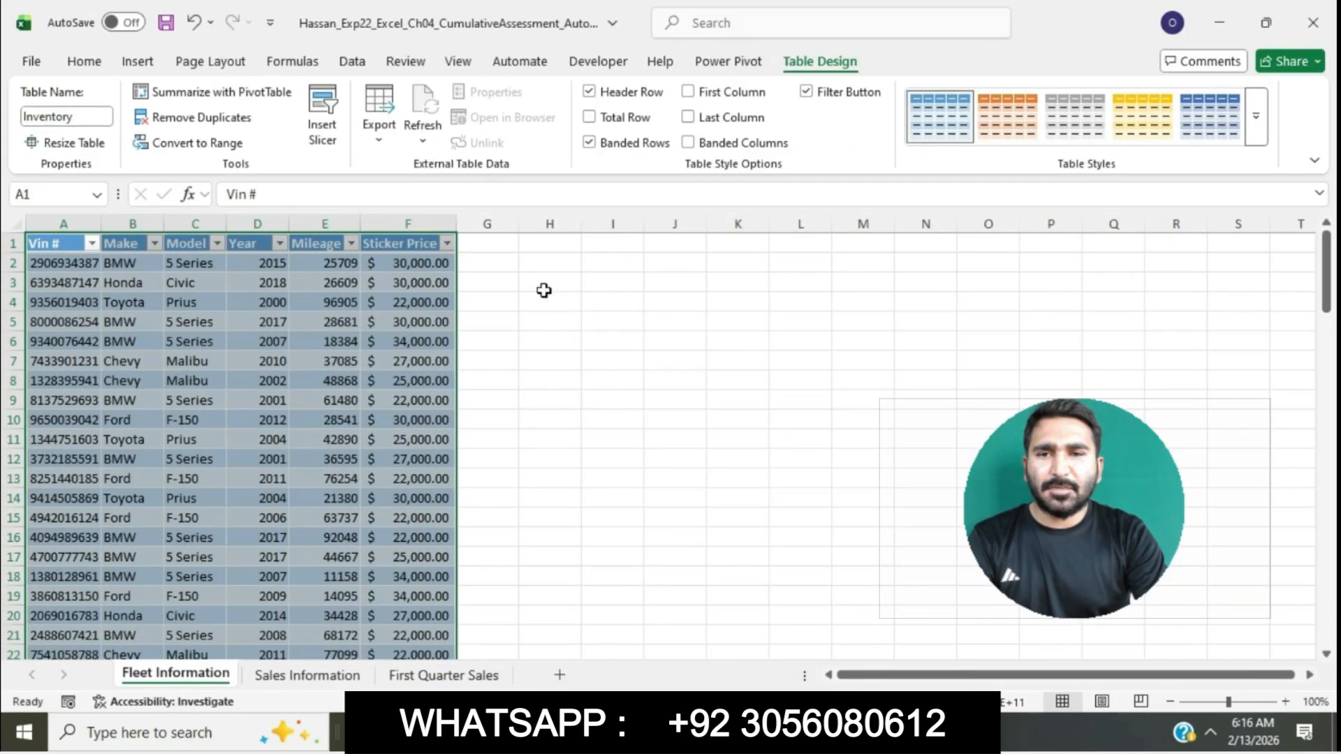
left_click(213, 122)
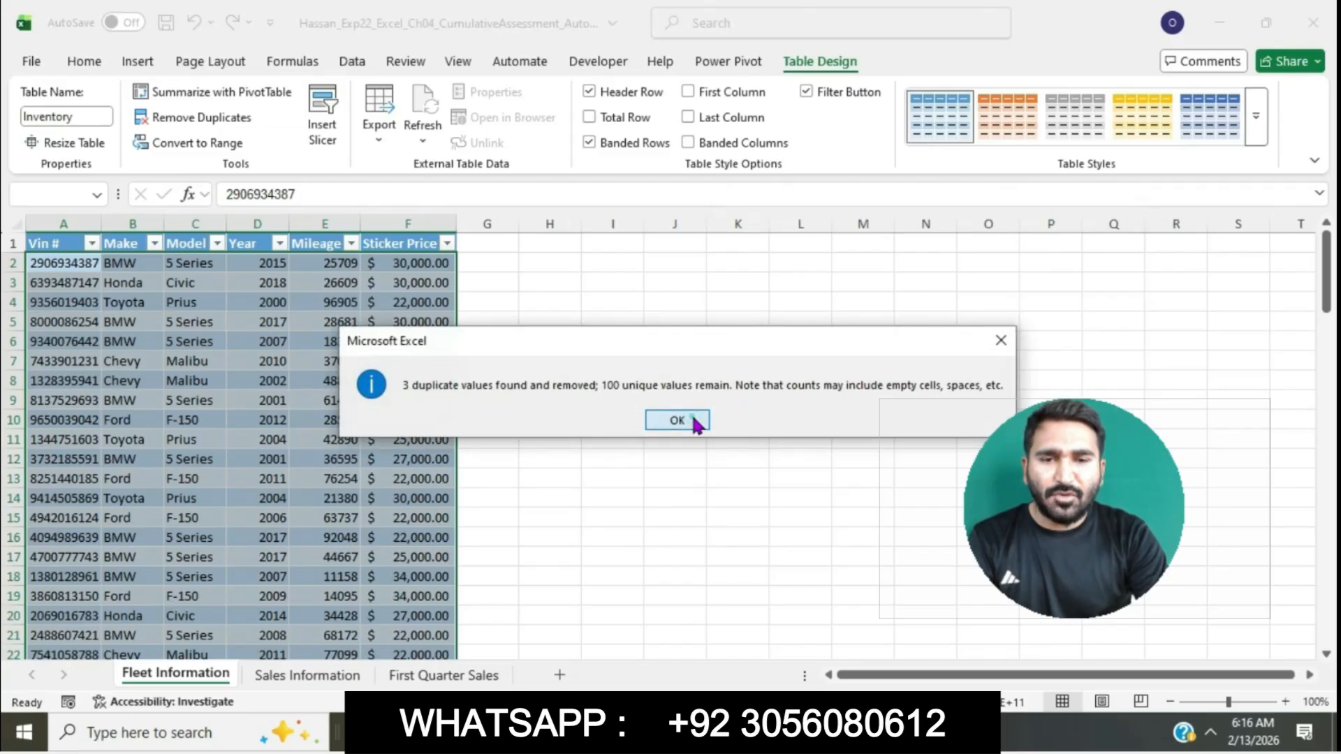
left_click(677, 420)
Return to the Word instructions and highlight the step 4 sorting text in turquoise
key("alt+Tab")
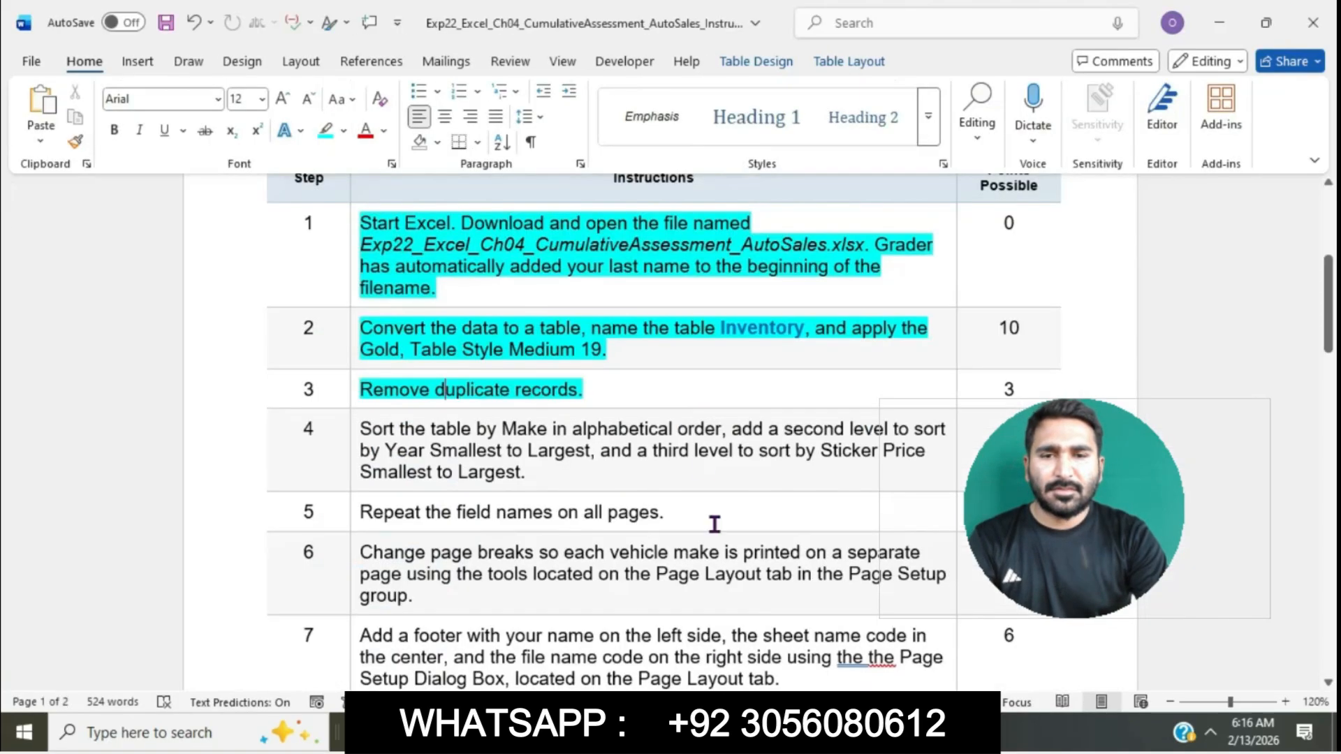
scroll(690, 394, "down", 3)
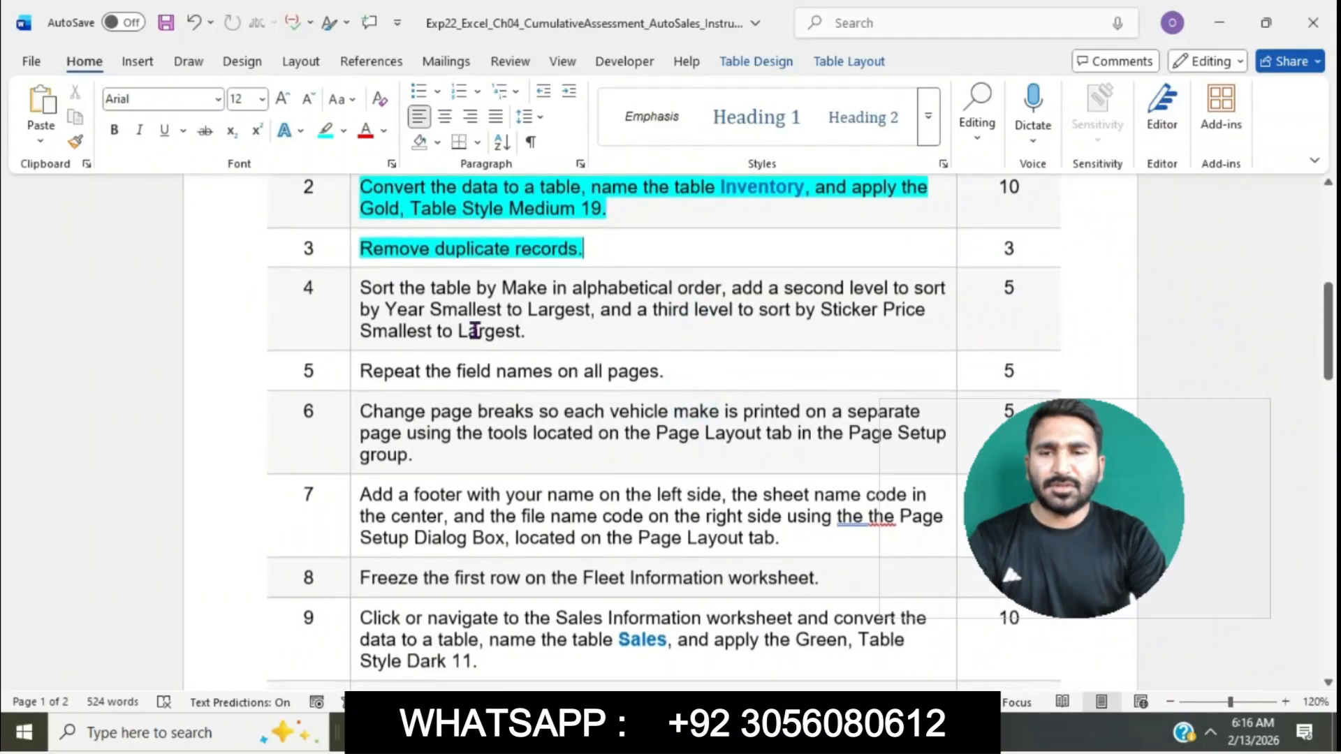
left_click(354, 287)
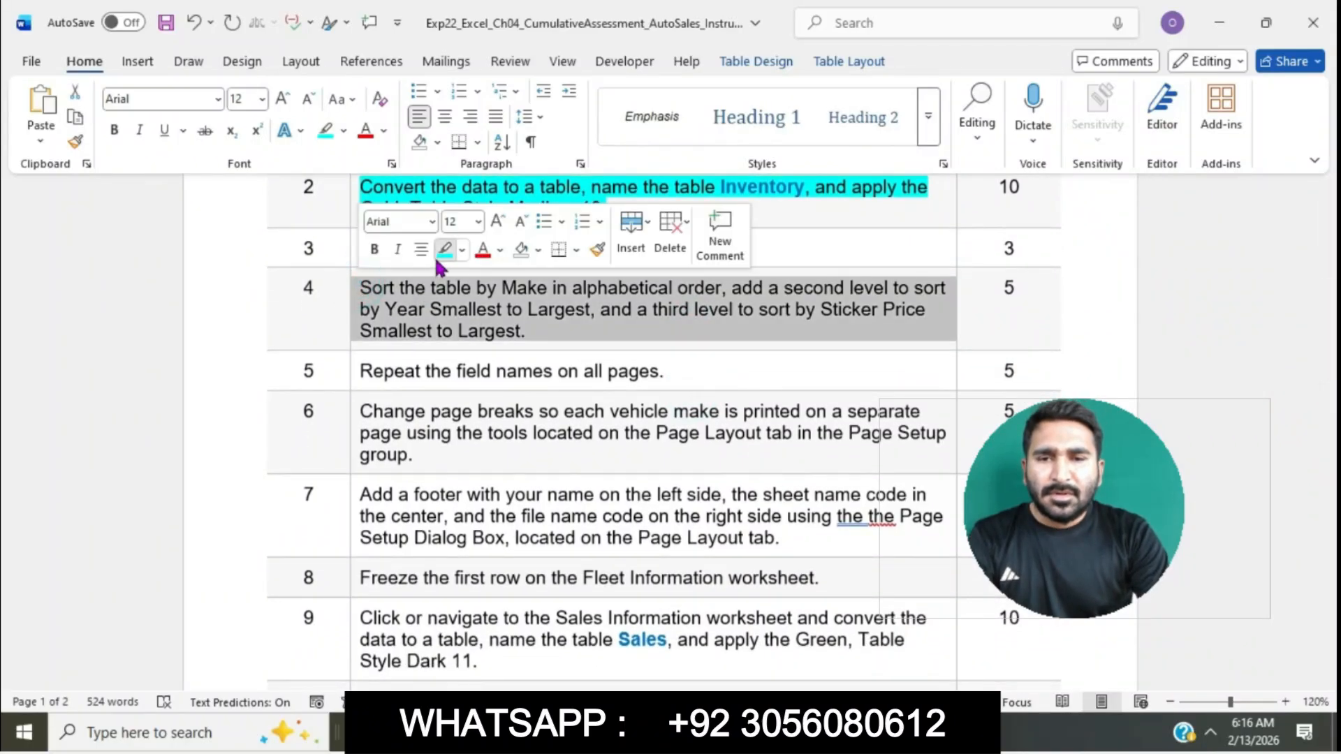
left_click(442, 249)
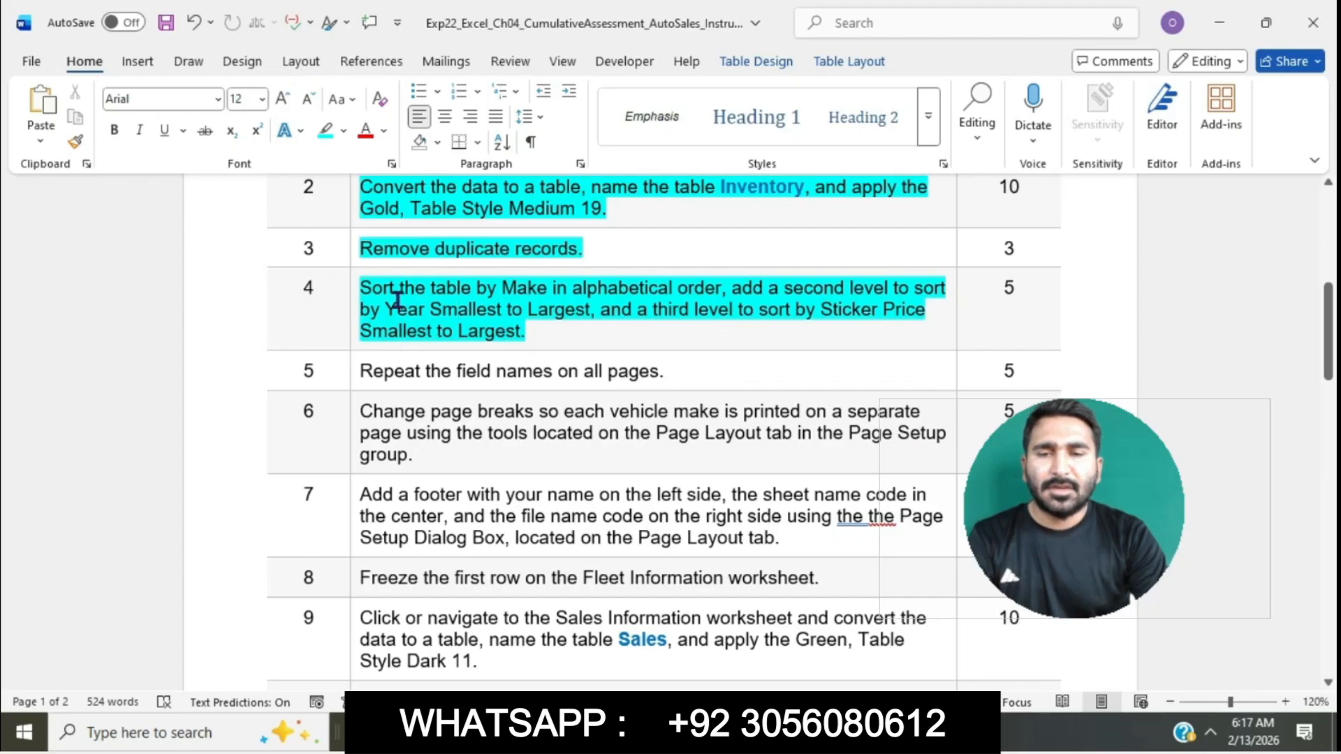
After checking the first sort requirement in Word, start a custom sort of the Inventory table in Excel by Make, A to Z
left_click_drag(362, 288, 720, 288)
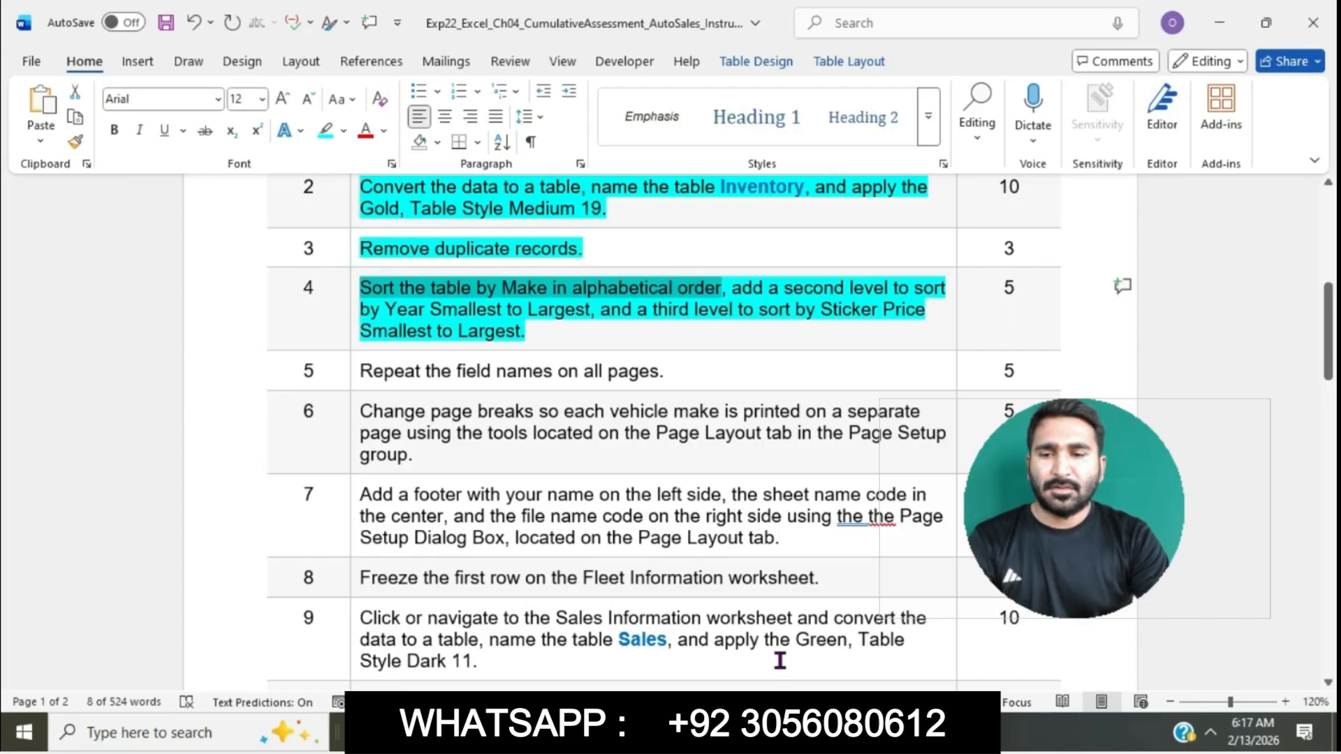
key("alt+Tab")
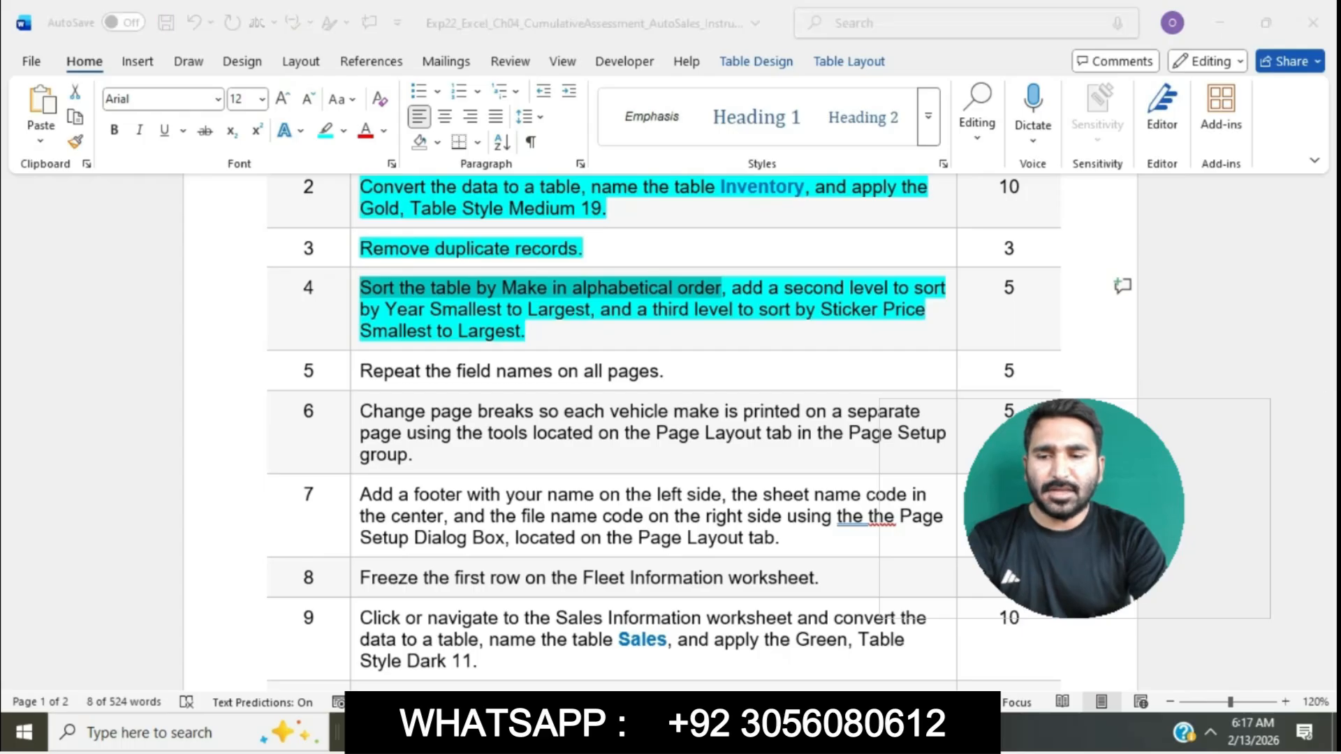
key("alt+Tab")
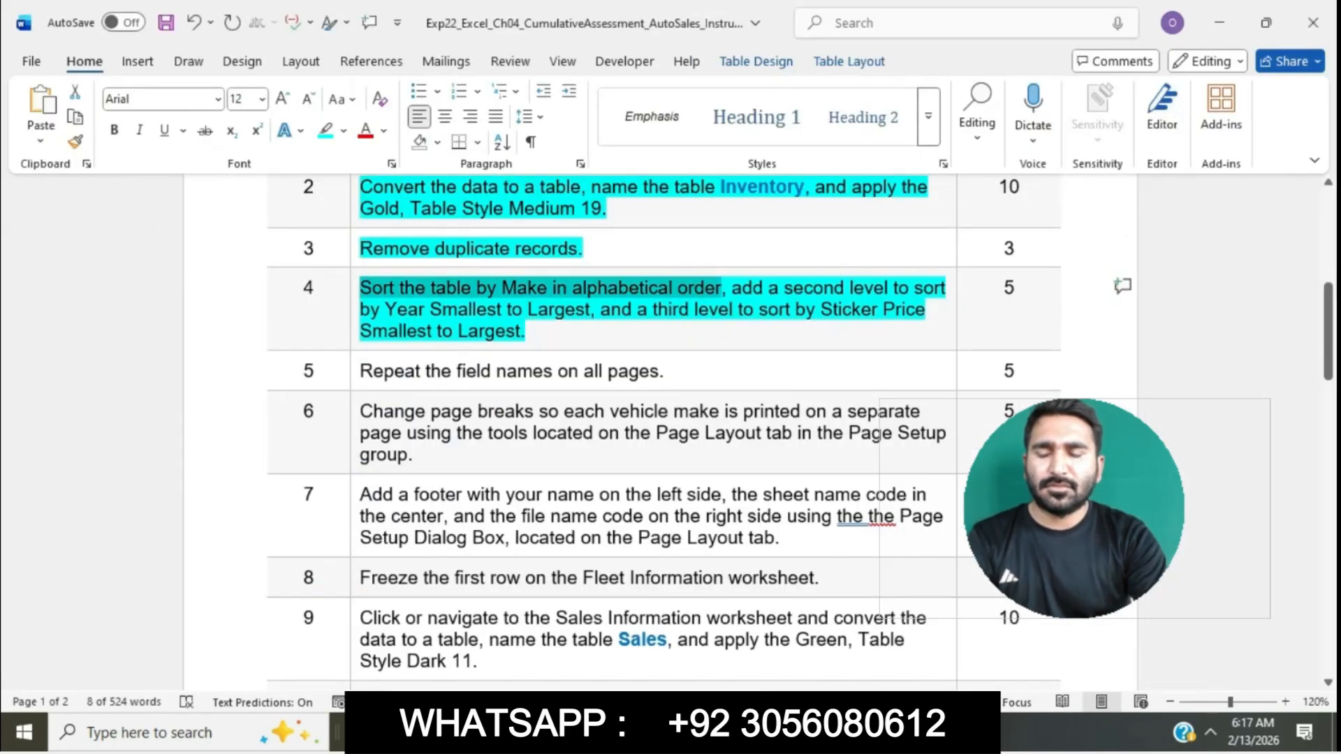
key("alt+Tab")
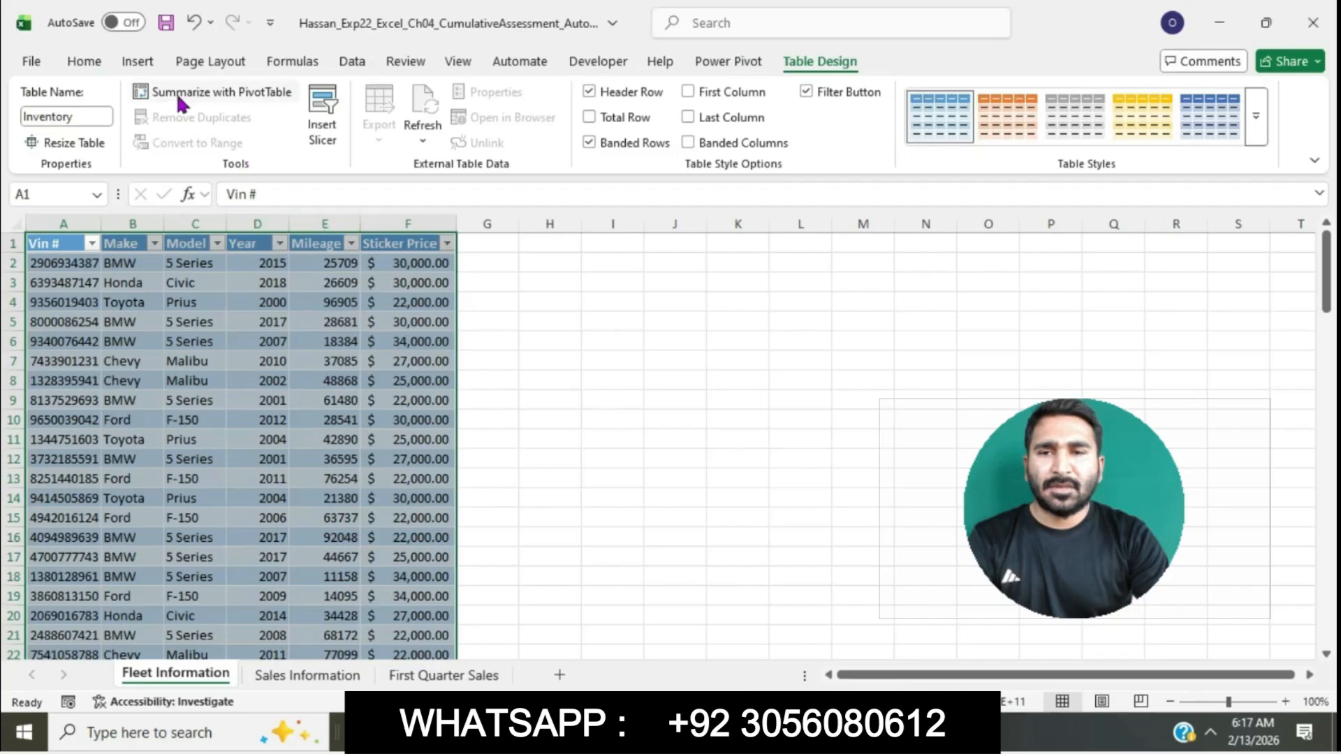
left_click(84, 61)
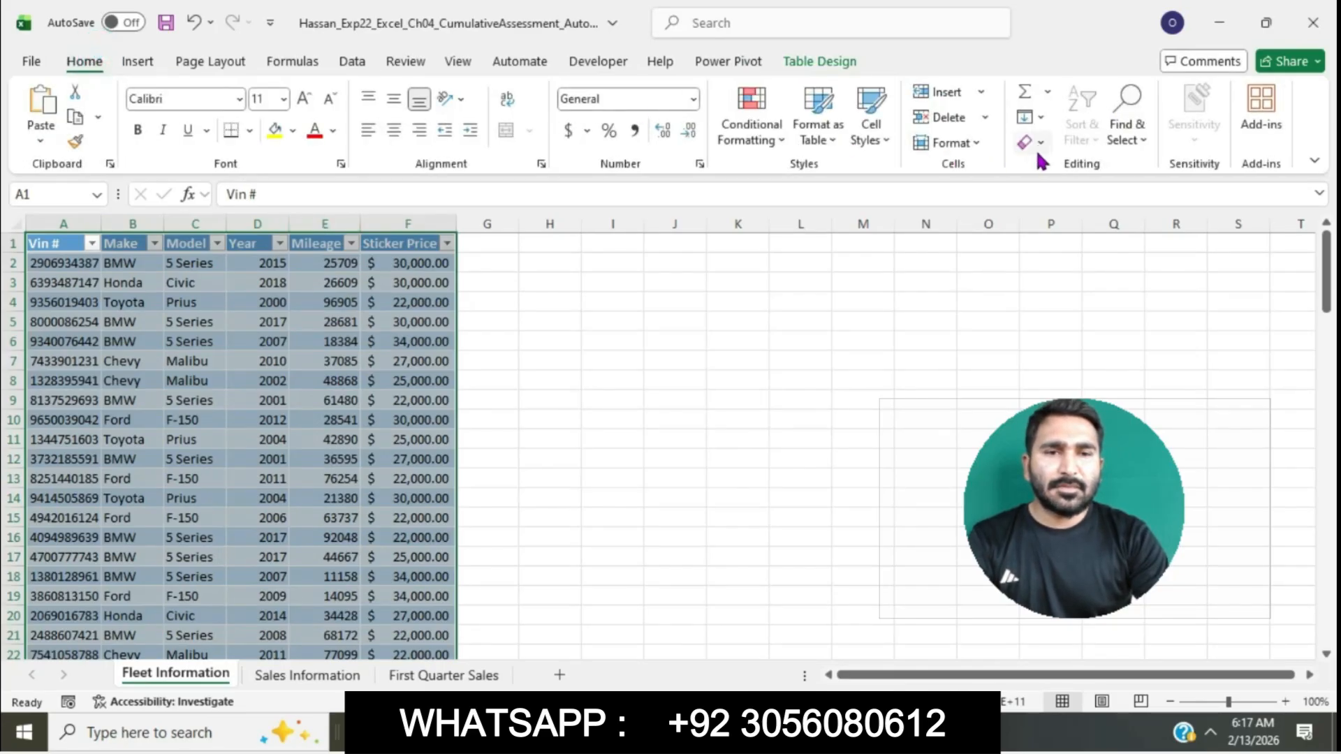
left_click(441, 335)
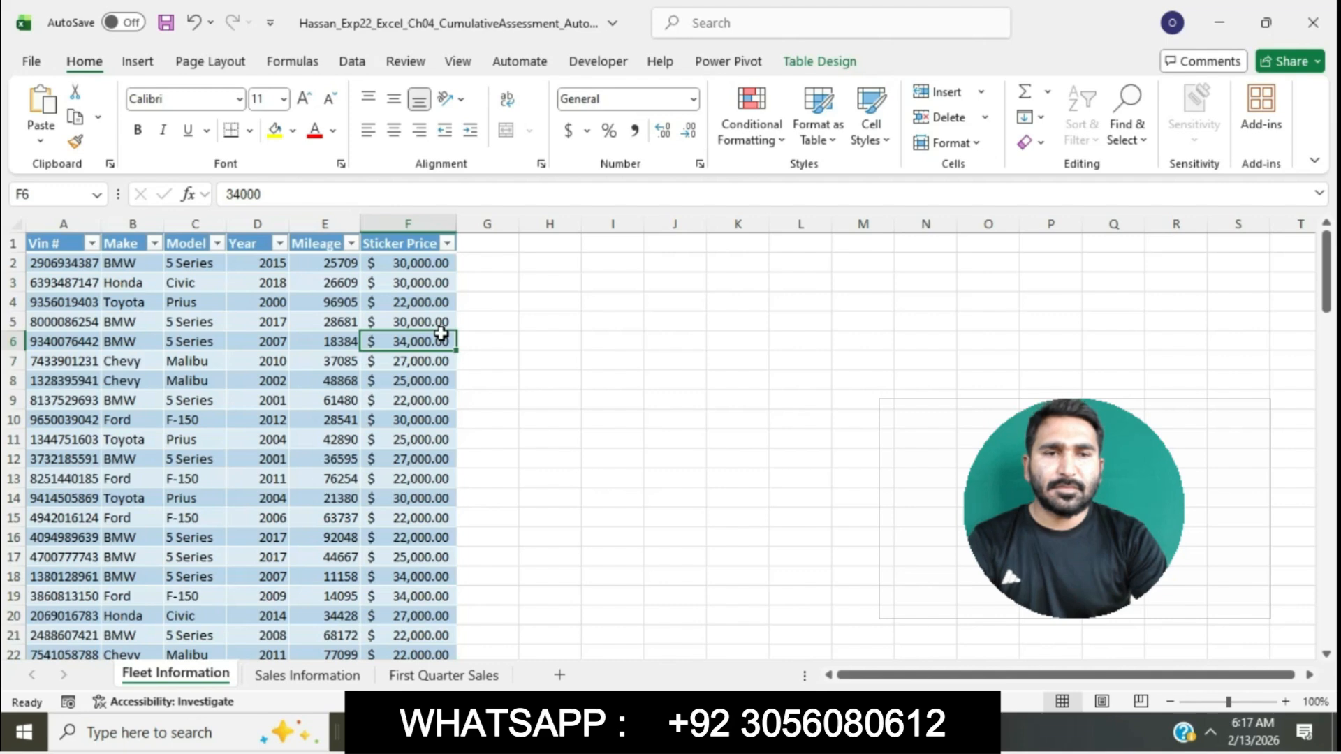
left_click(1102, 133)
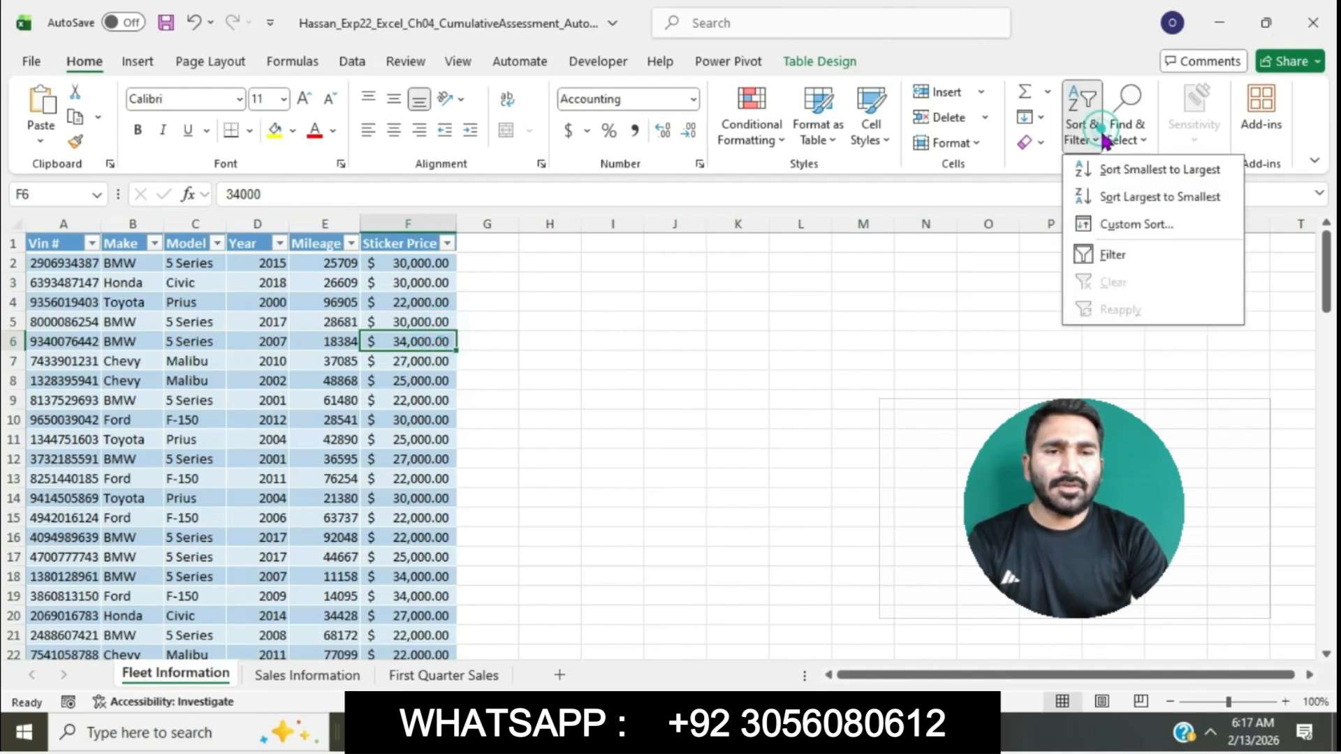
left_click(1136, 225)
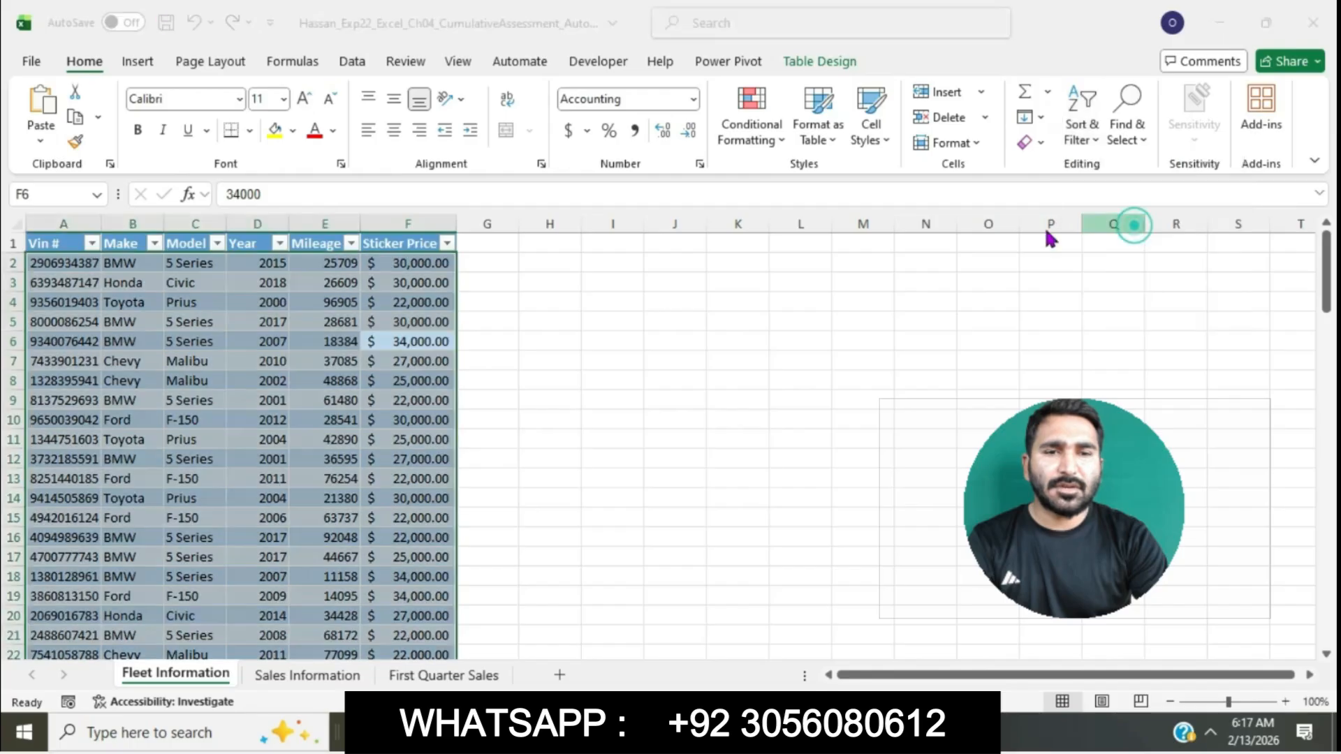
left_click(810, 304)
left_click(744, 332)
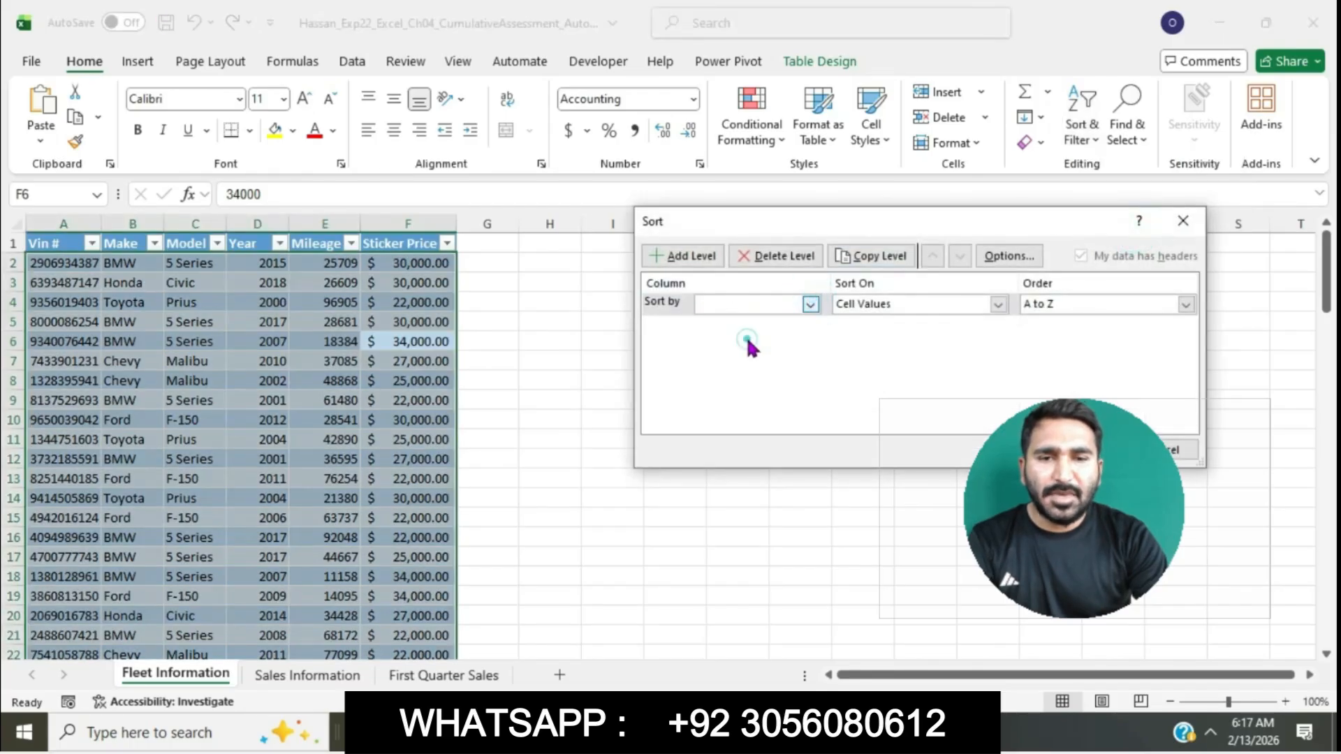
Check the second sort requirement in Word and add a second sort level in Excel by Year, Smallest to Largest
left_click(719, 732)
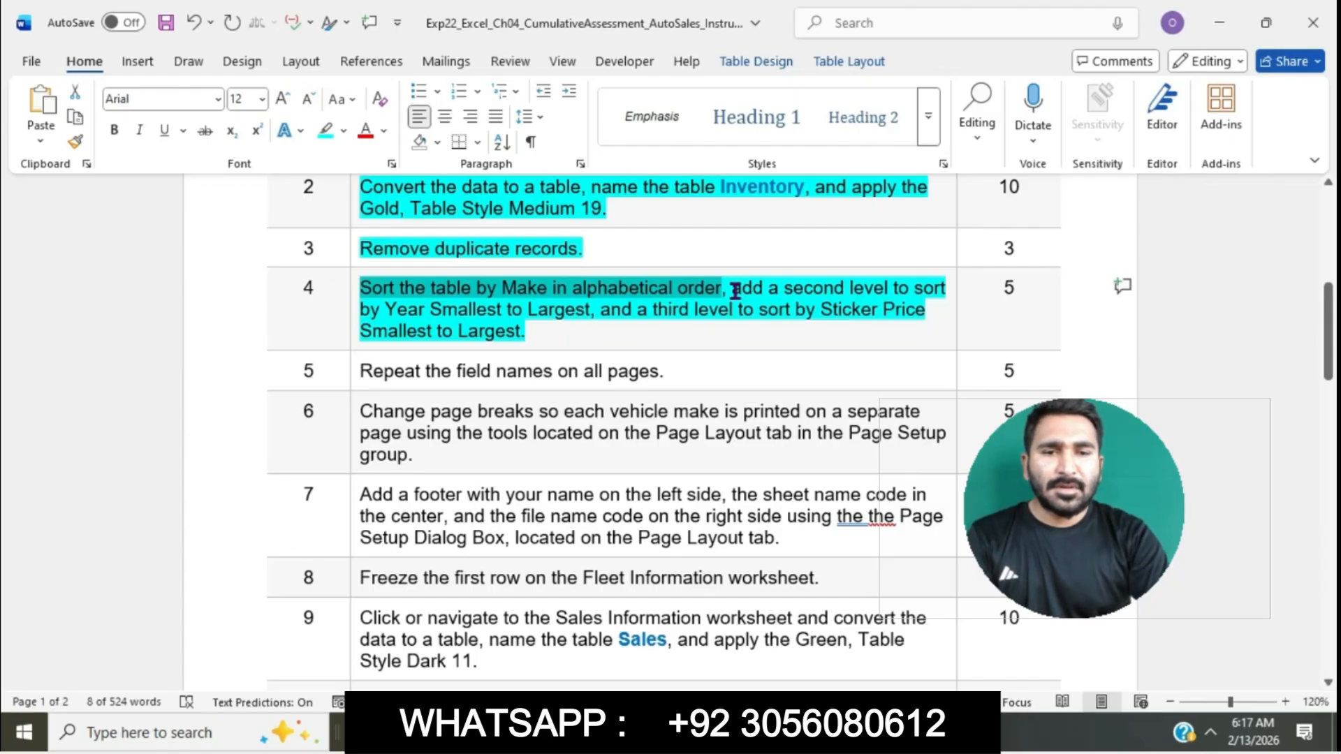
left_click_drag(736, 290, 603, 314)
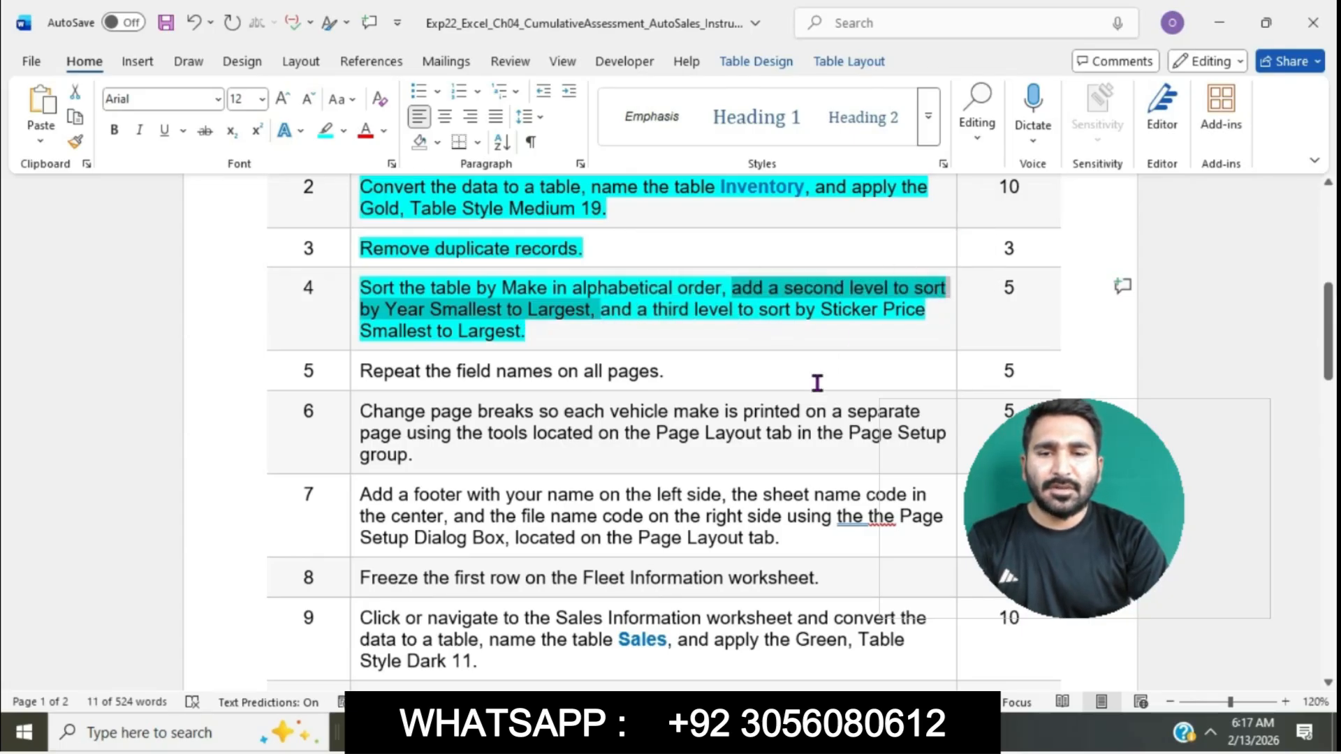
left_click(754, 732)
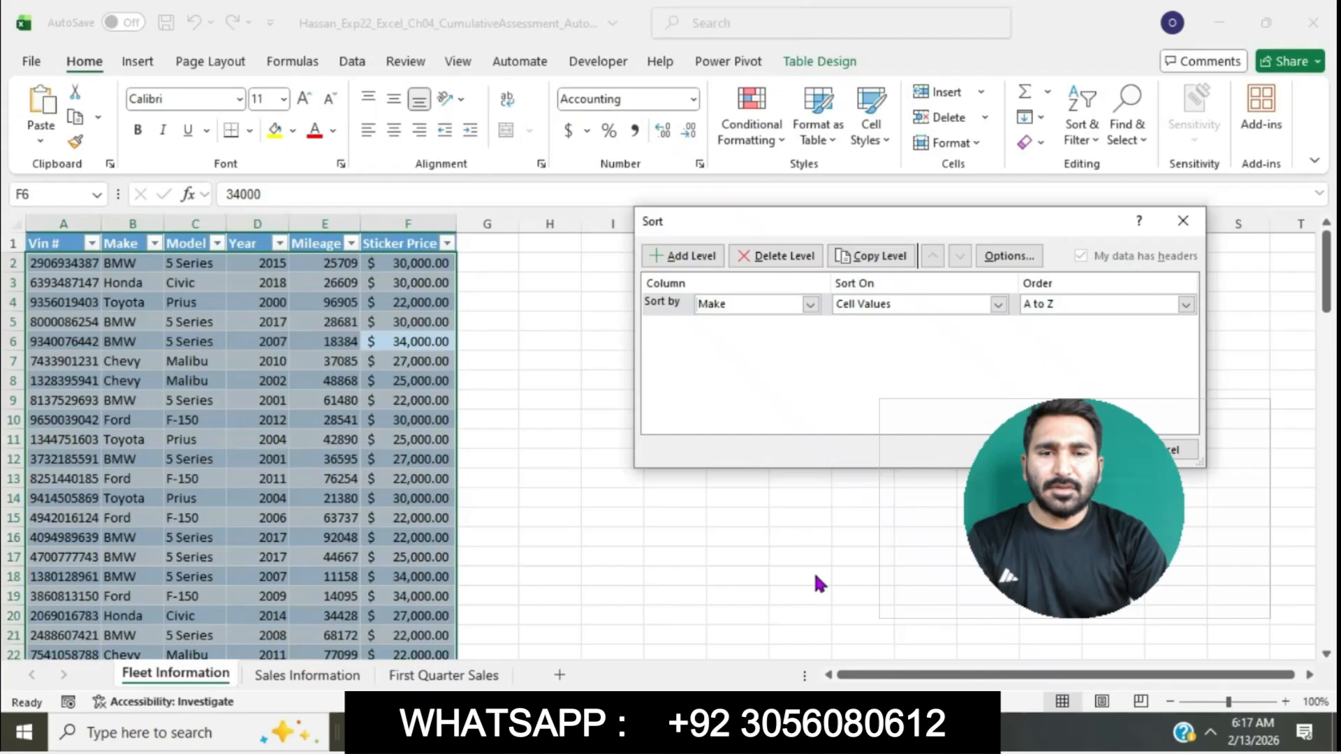
left_click(673, 257)
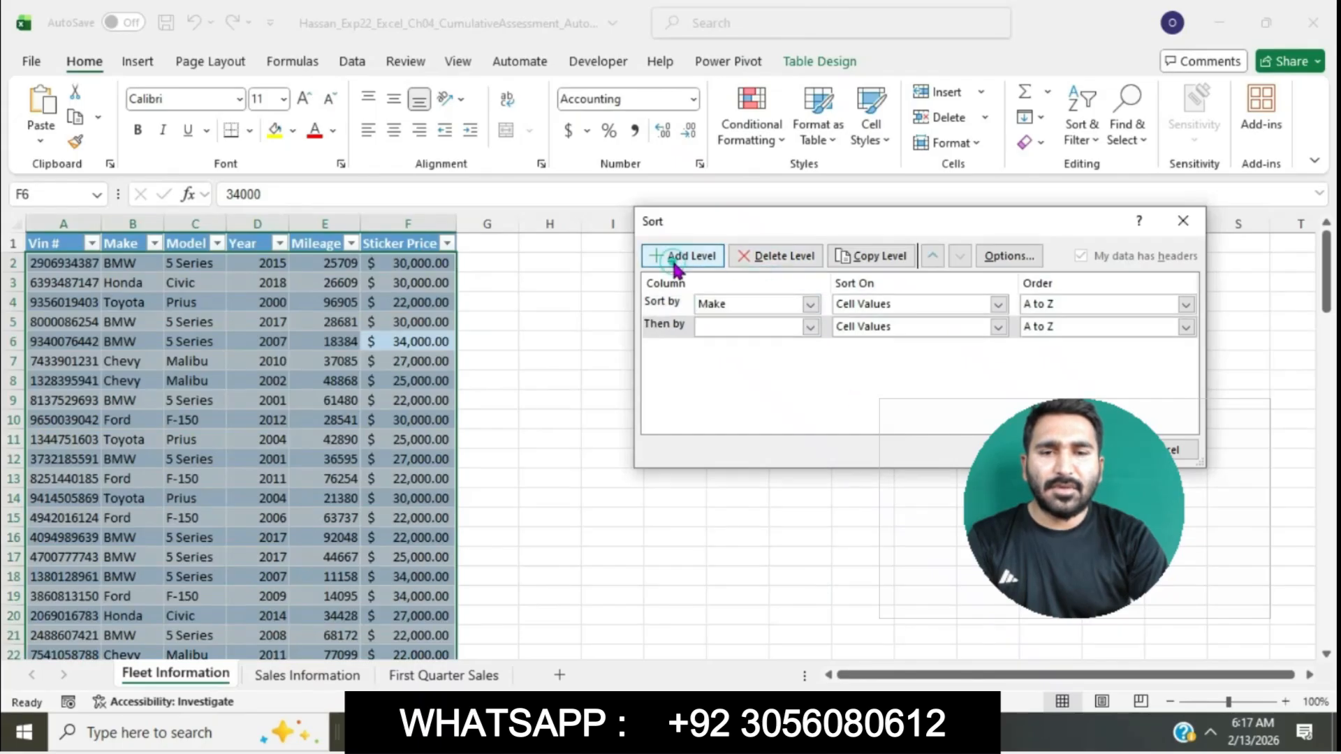
left_click(808, 329)
left_click(749, 383)
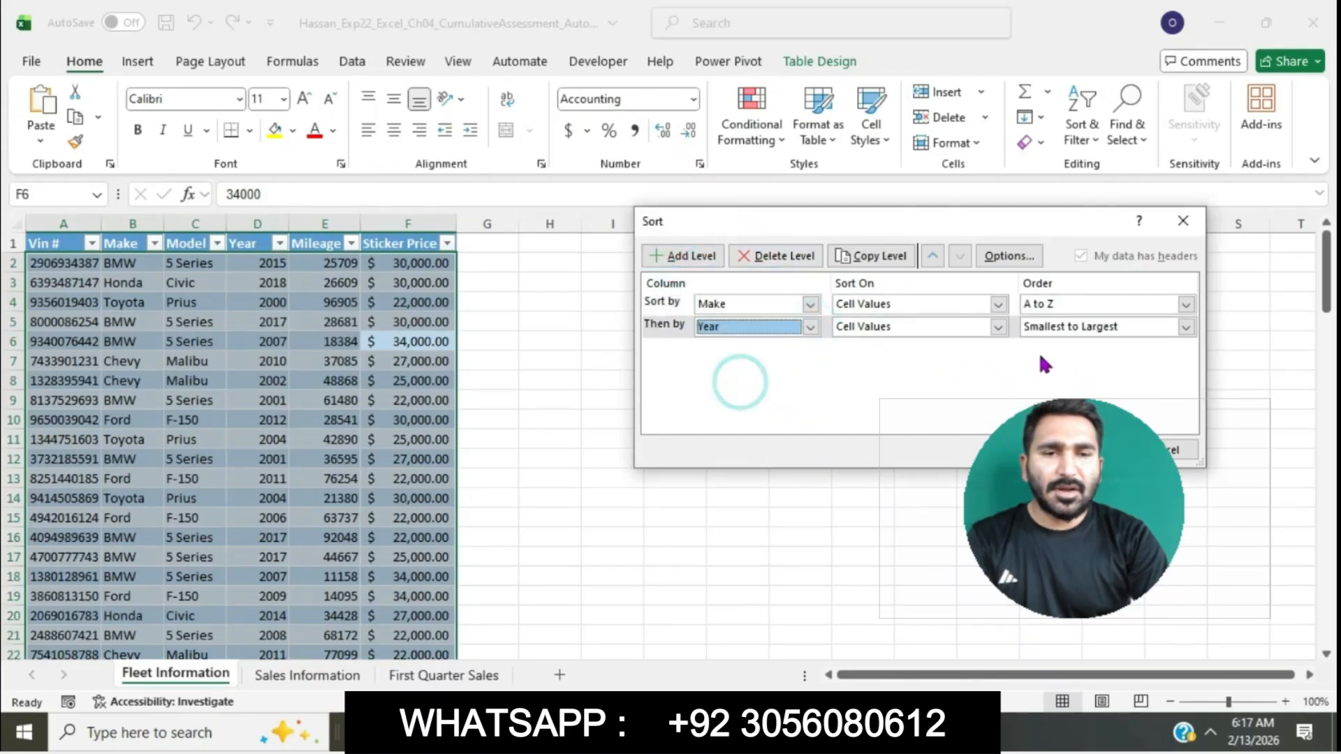
Check the third sort requirement in Word and add a third sort level in Excel by Sticker Price, Smallest to Largest
mouse_move(710, 732)
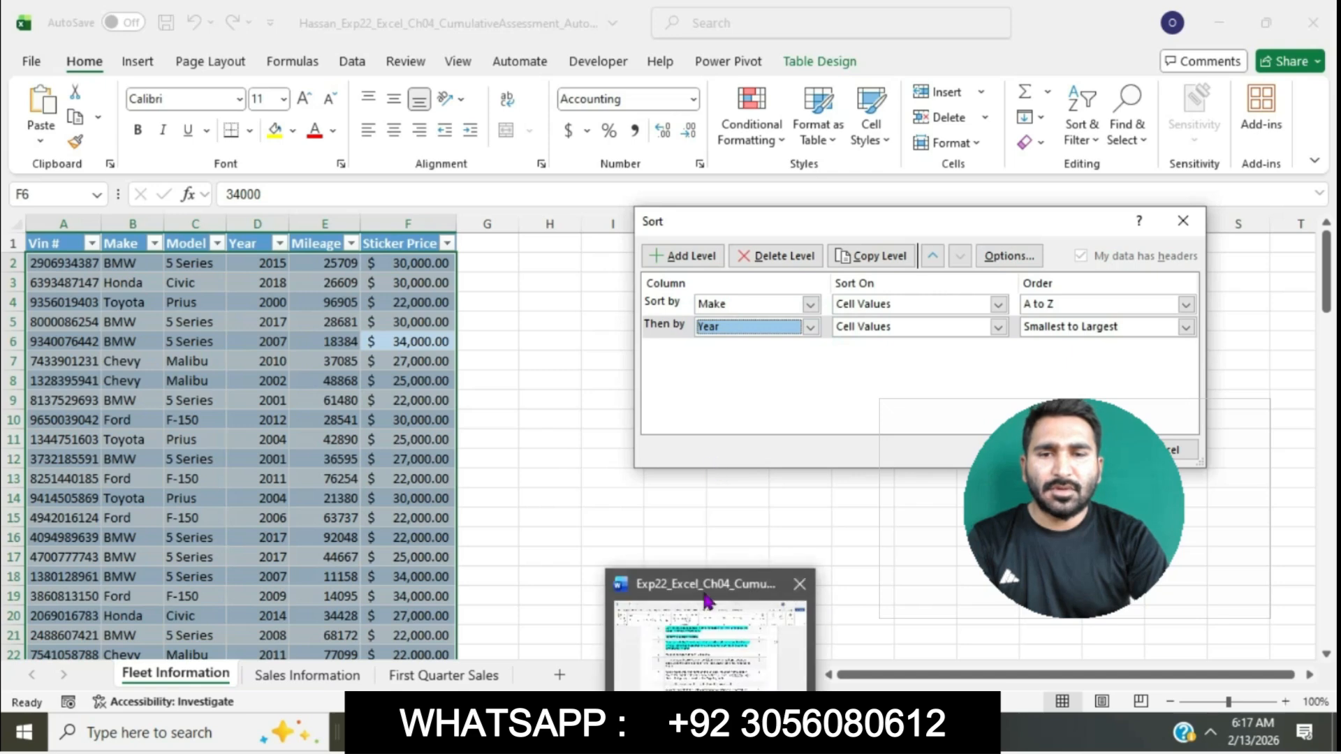
left_click(710, 639)
left_click_drag(618, 316, 868, 338)
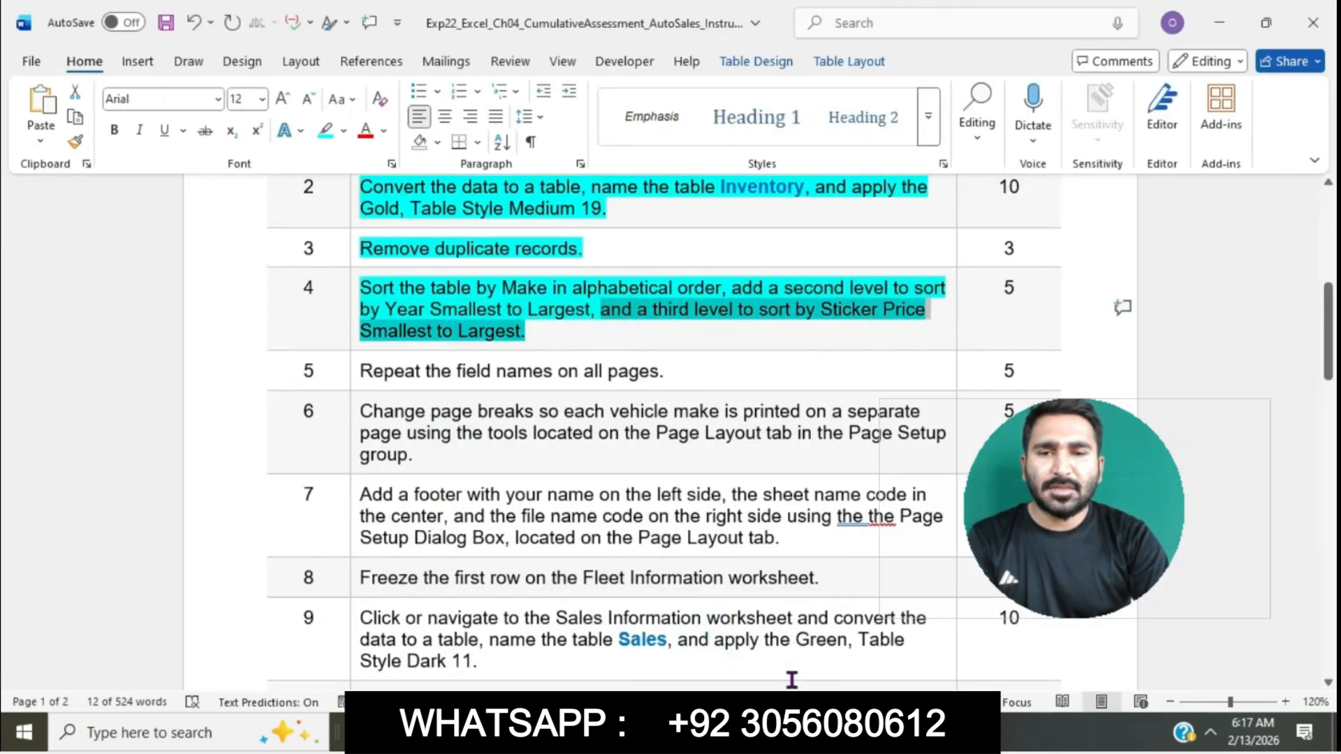
left_click(789, 726)
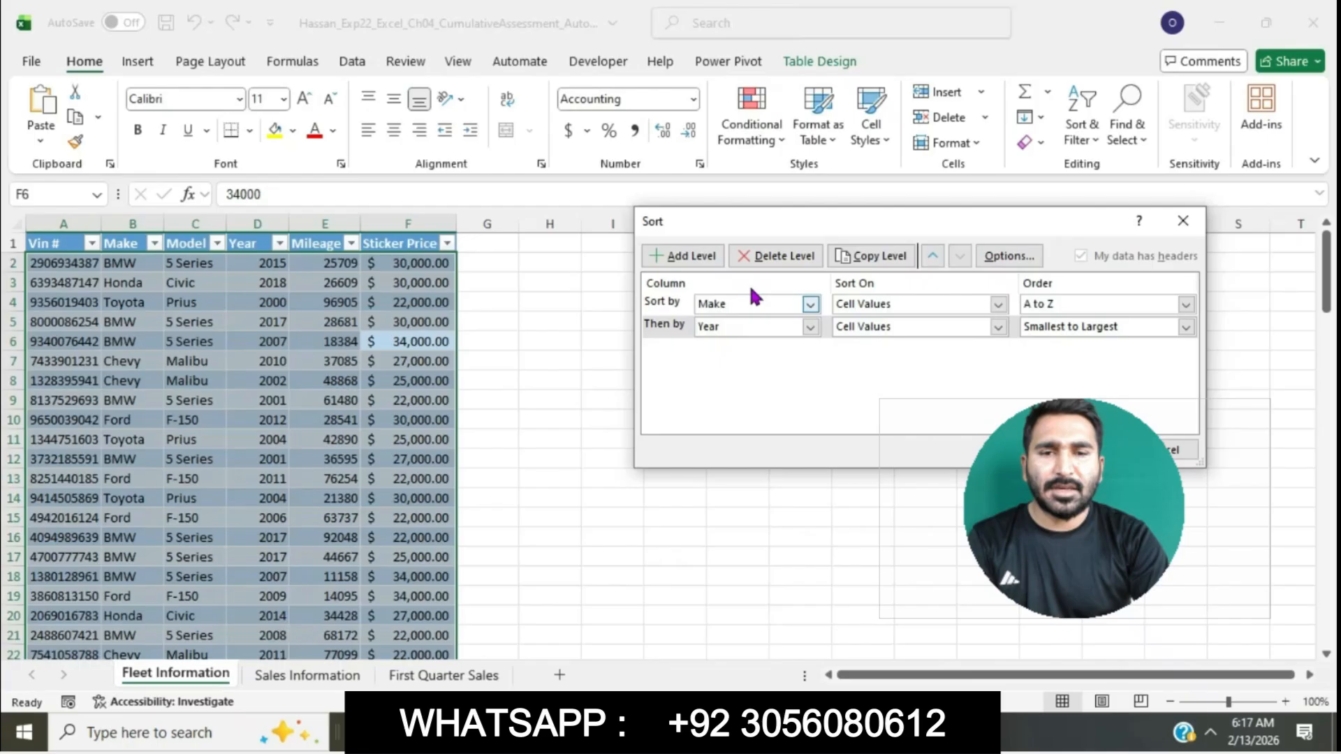
left_click(684, 255)
left_click(810, 349)
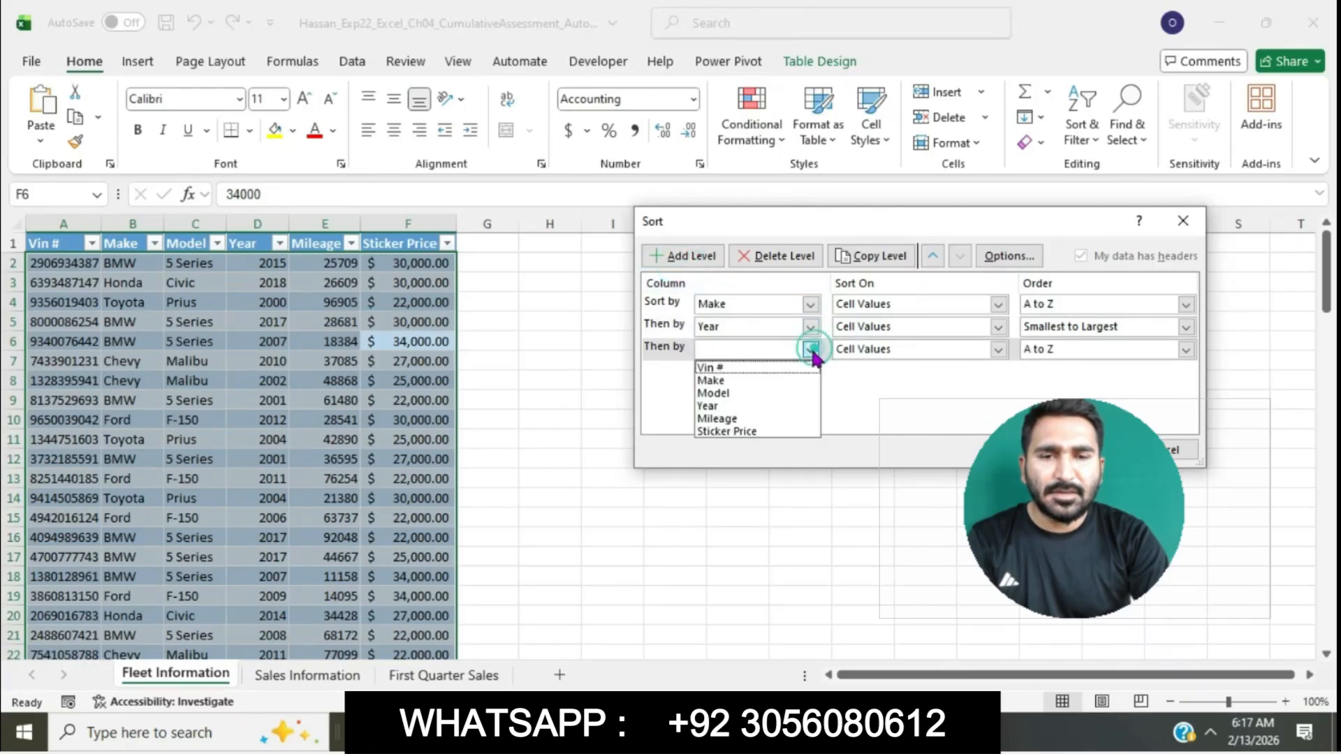
left_click(748, 431)
left_click(827, 727)
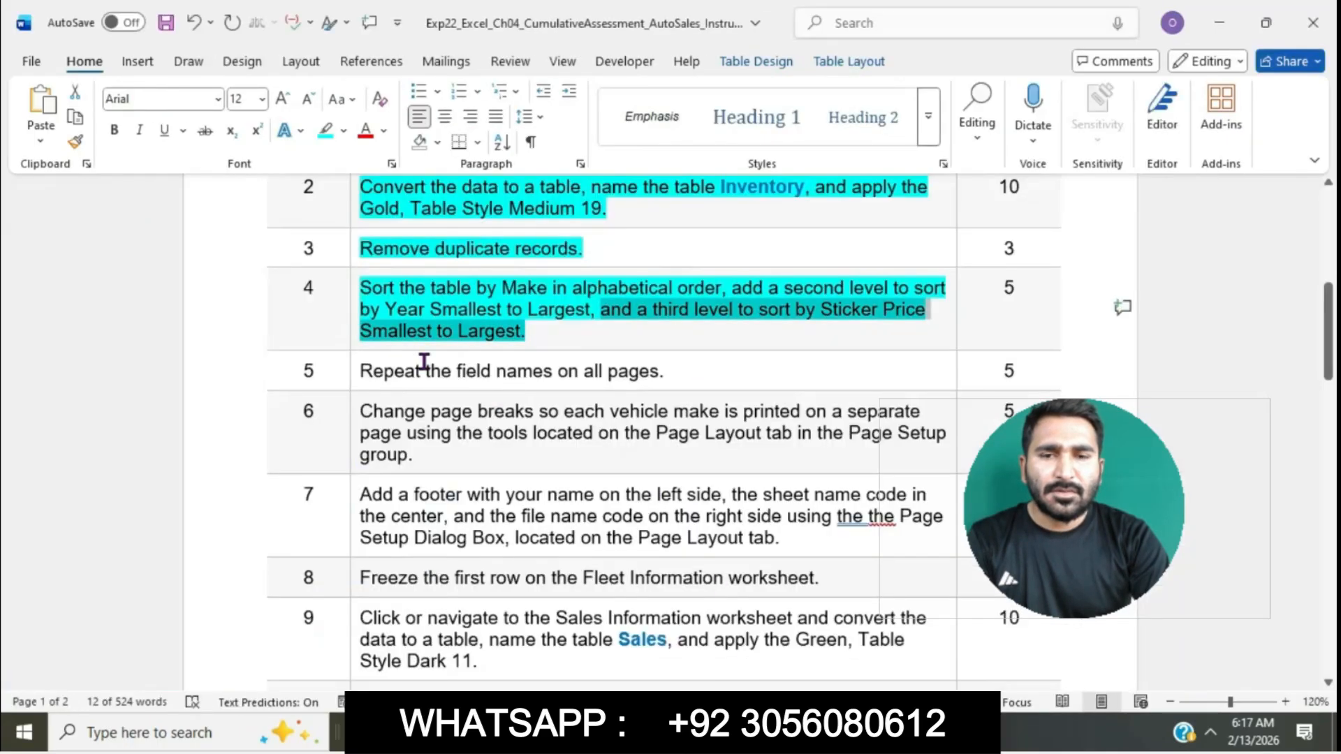
left_click(789, 726)
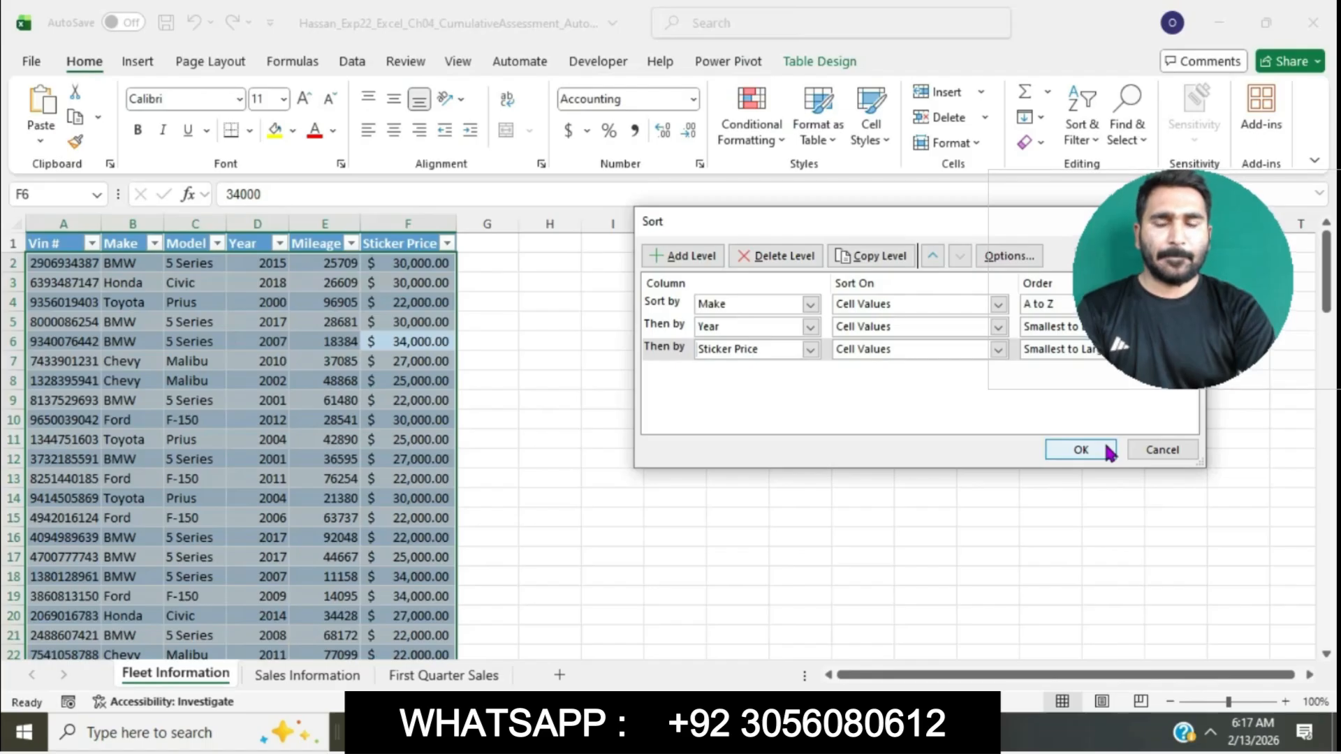
Apply the three-level sort to the Inventory table, and highlight the step 5 text in turquoise in the Word instructions
left_click(1109, 452)
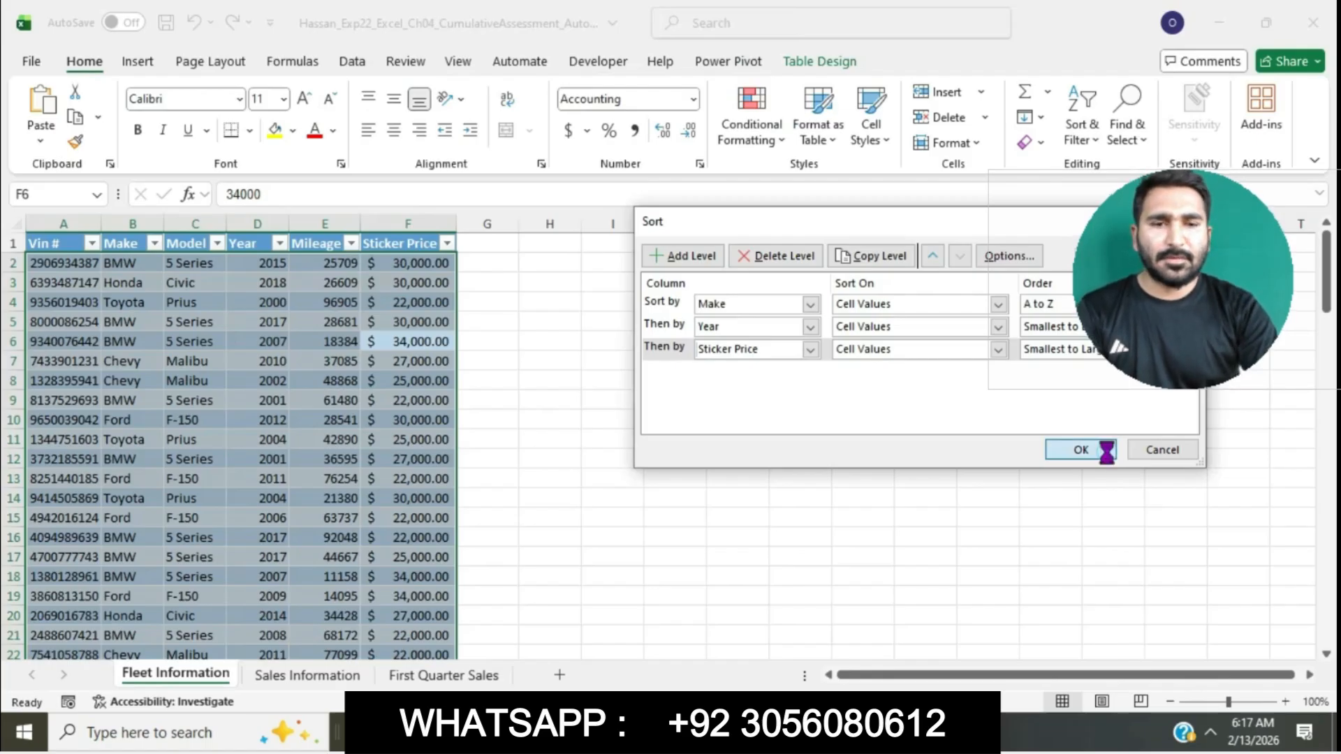
key("alt+Tab")
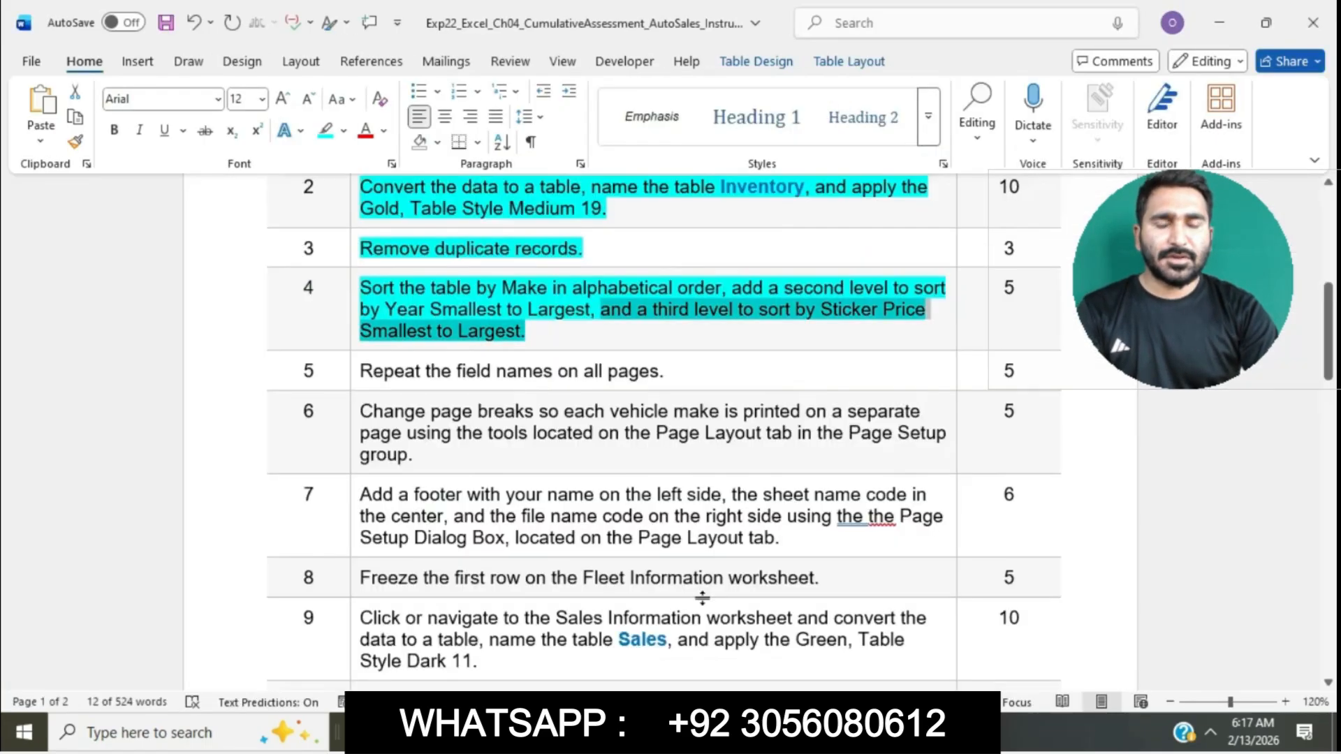
left_click(598, 333)
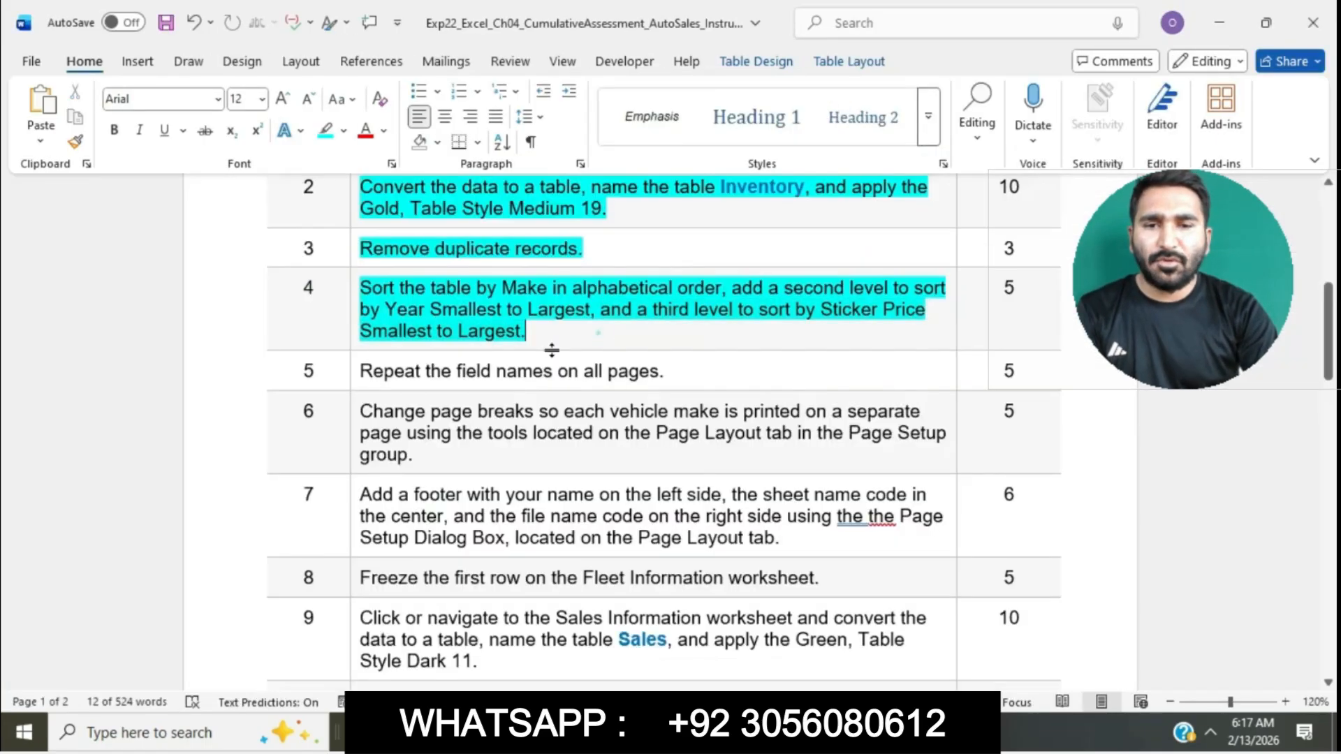
left_click(354, 371)
left_click(435, 344)
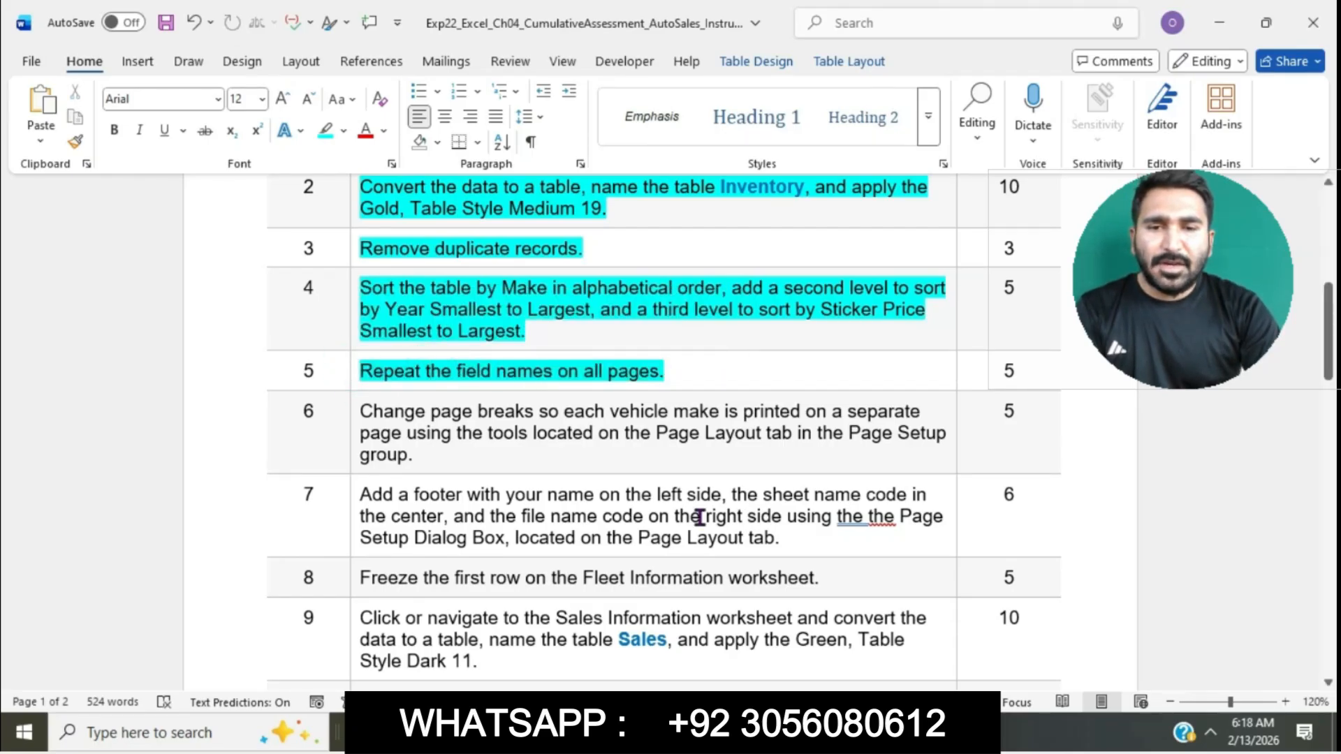
Switch to Excel and set row 1 ($1:$1) to repeat at the top of every printed page of Fleet Information
key("alt+Tab")
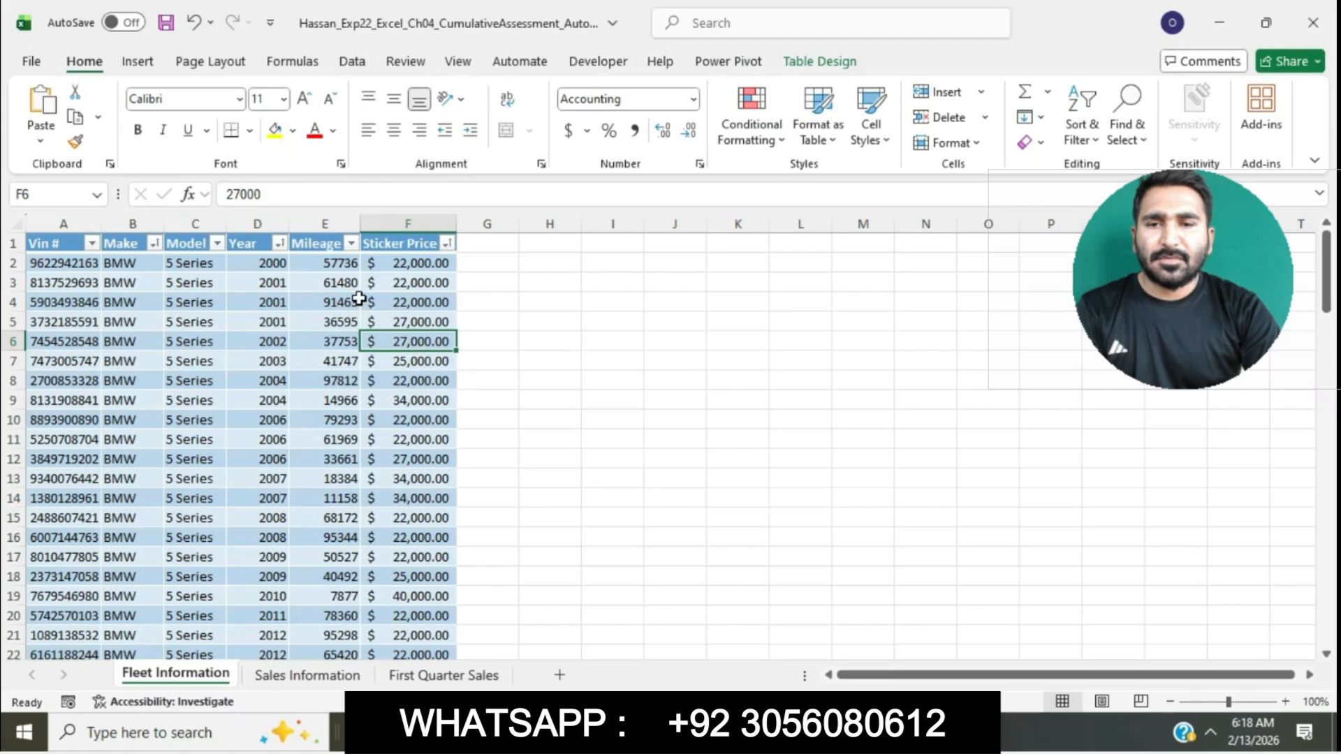
left_click(231, 58)
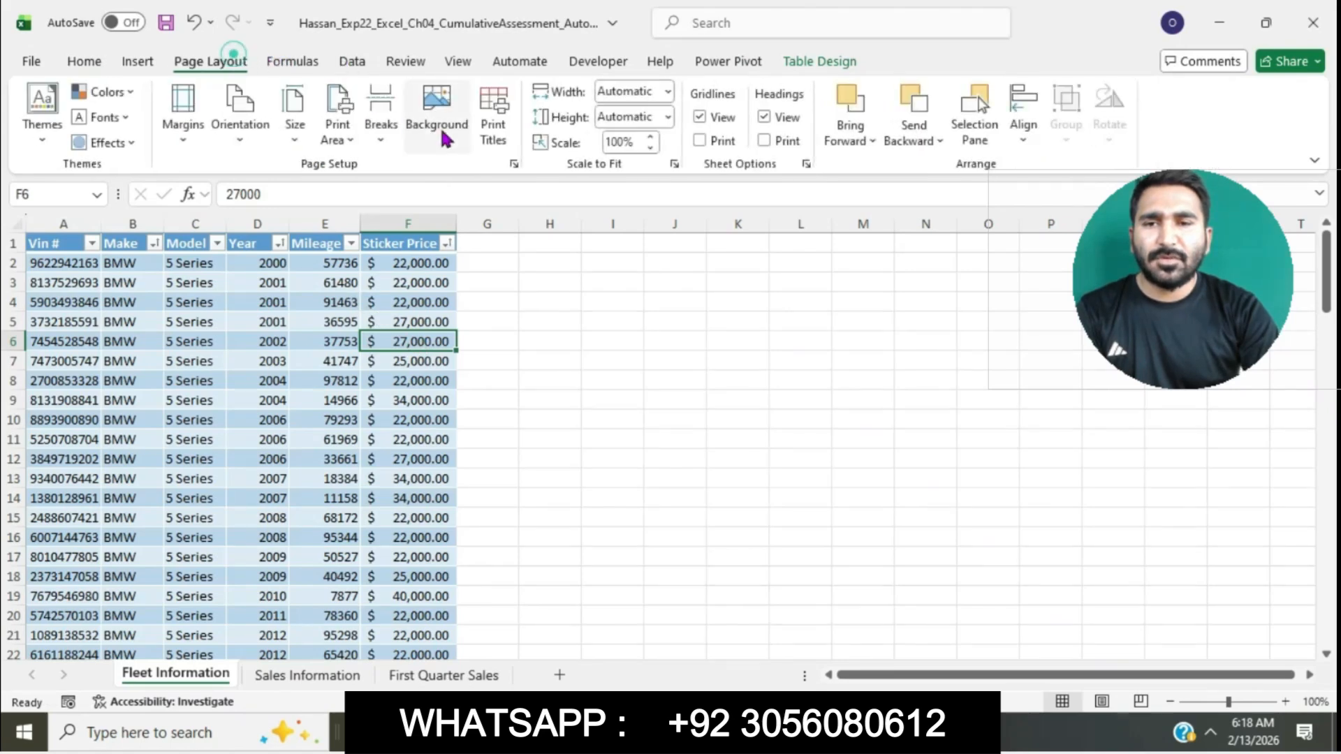
left_click(515, 165)
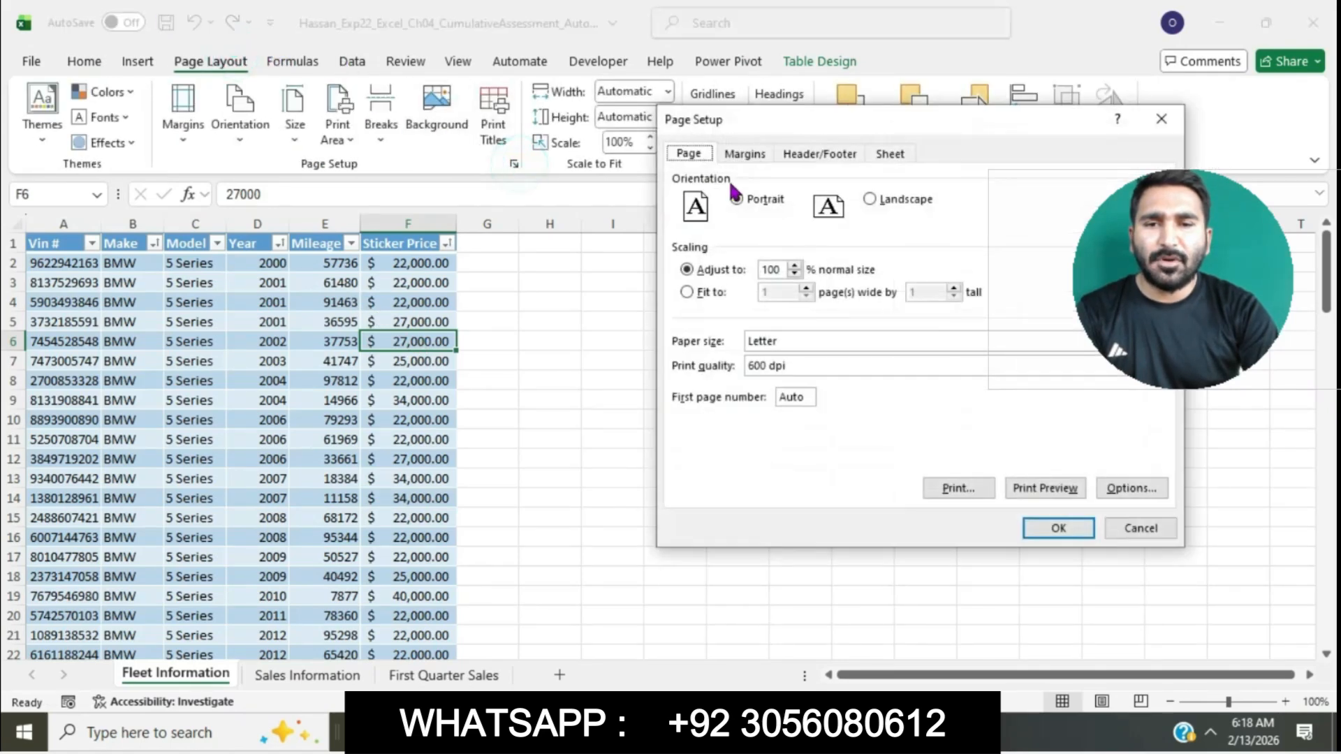
left_click(884, 155)
left_click(861, 224)
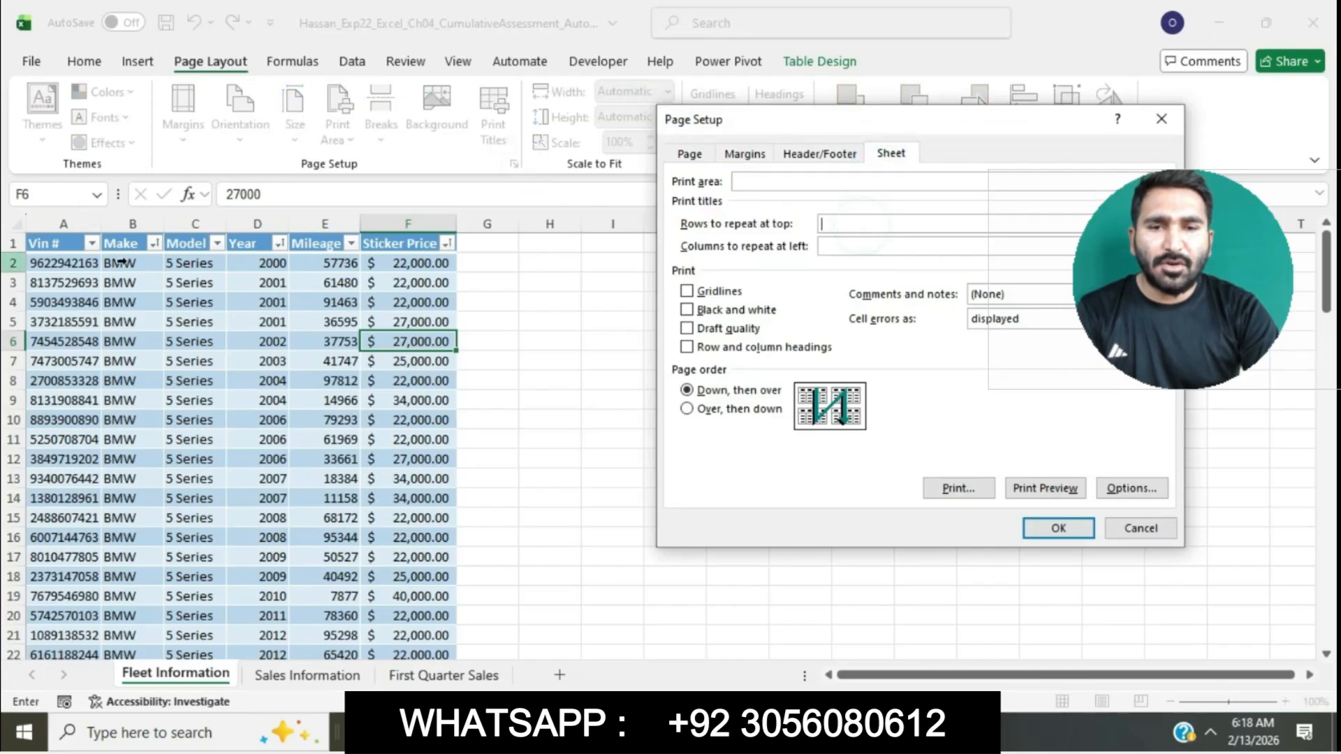
left_click(13, 243)
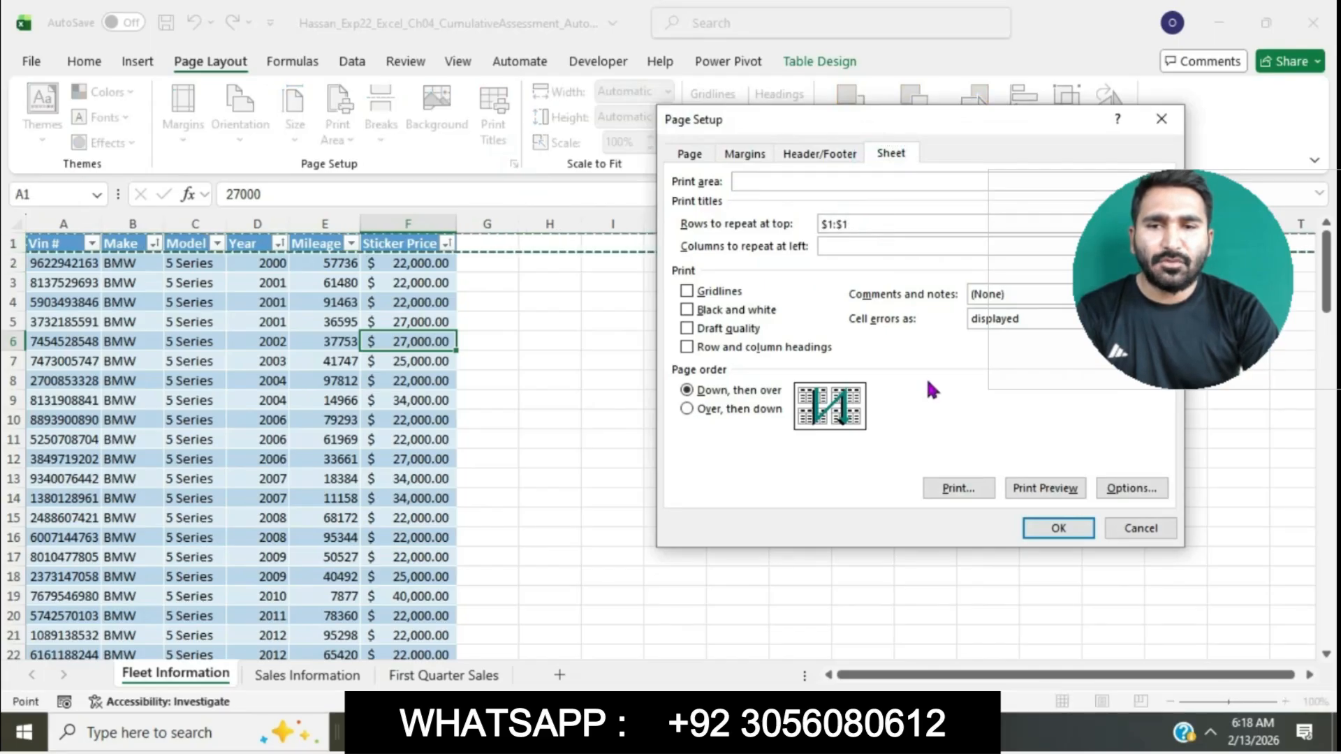
left_click(1051, 528)
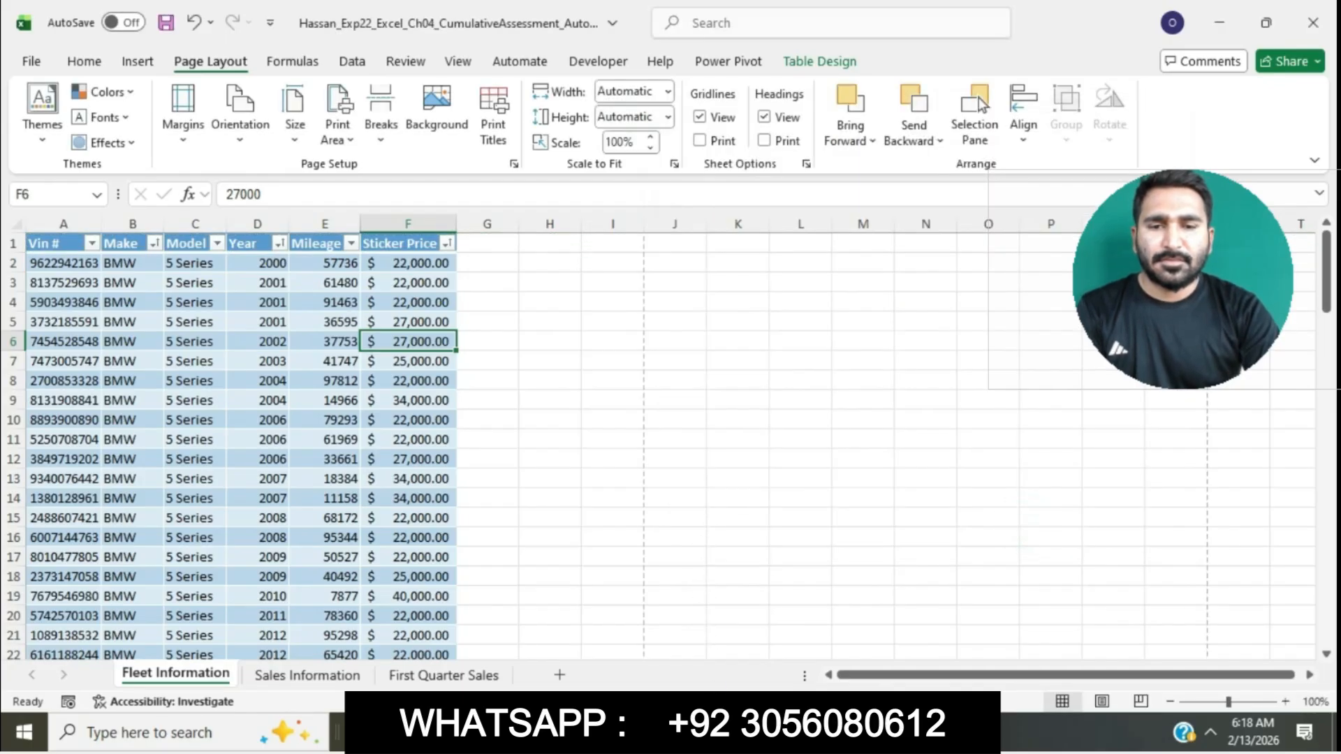
Check the rows-to-repeat setting in the Fleet Information page setup
left_click(515, 165)
left_click(883, 155)
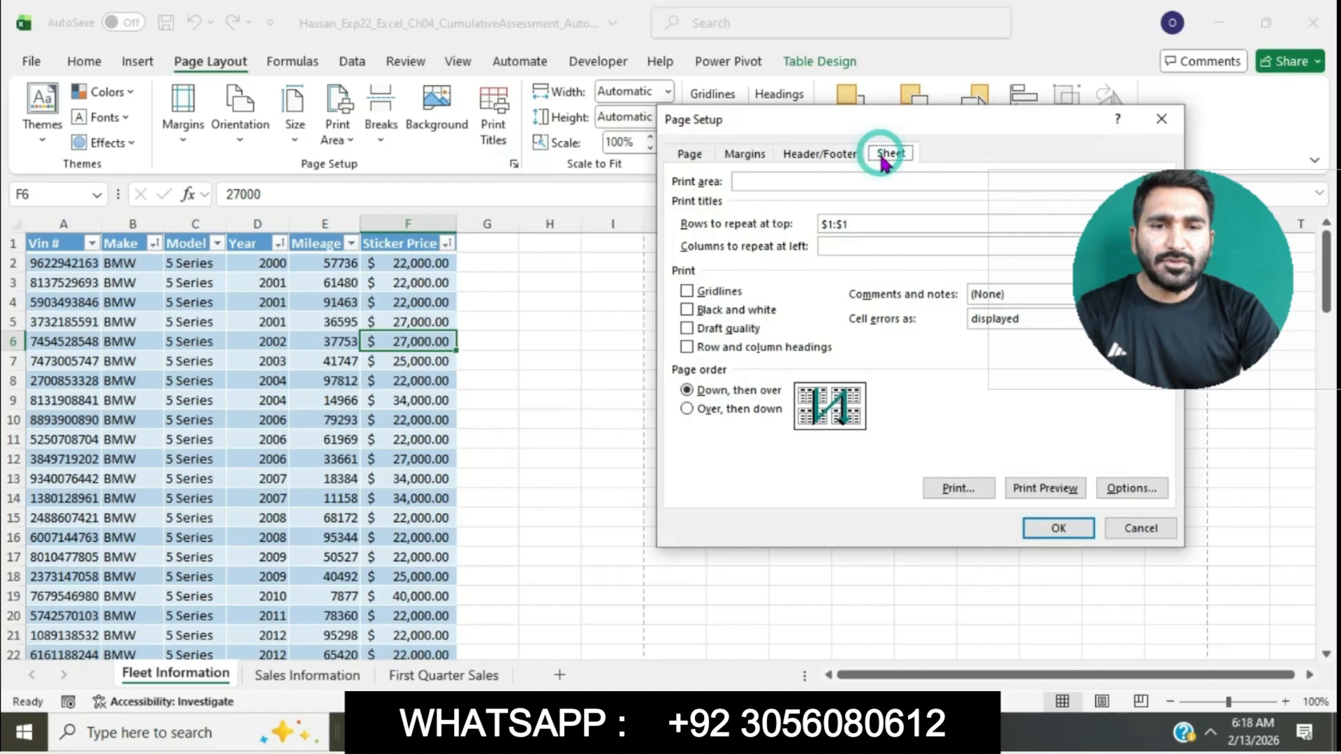
left_click(1053, 528)
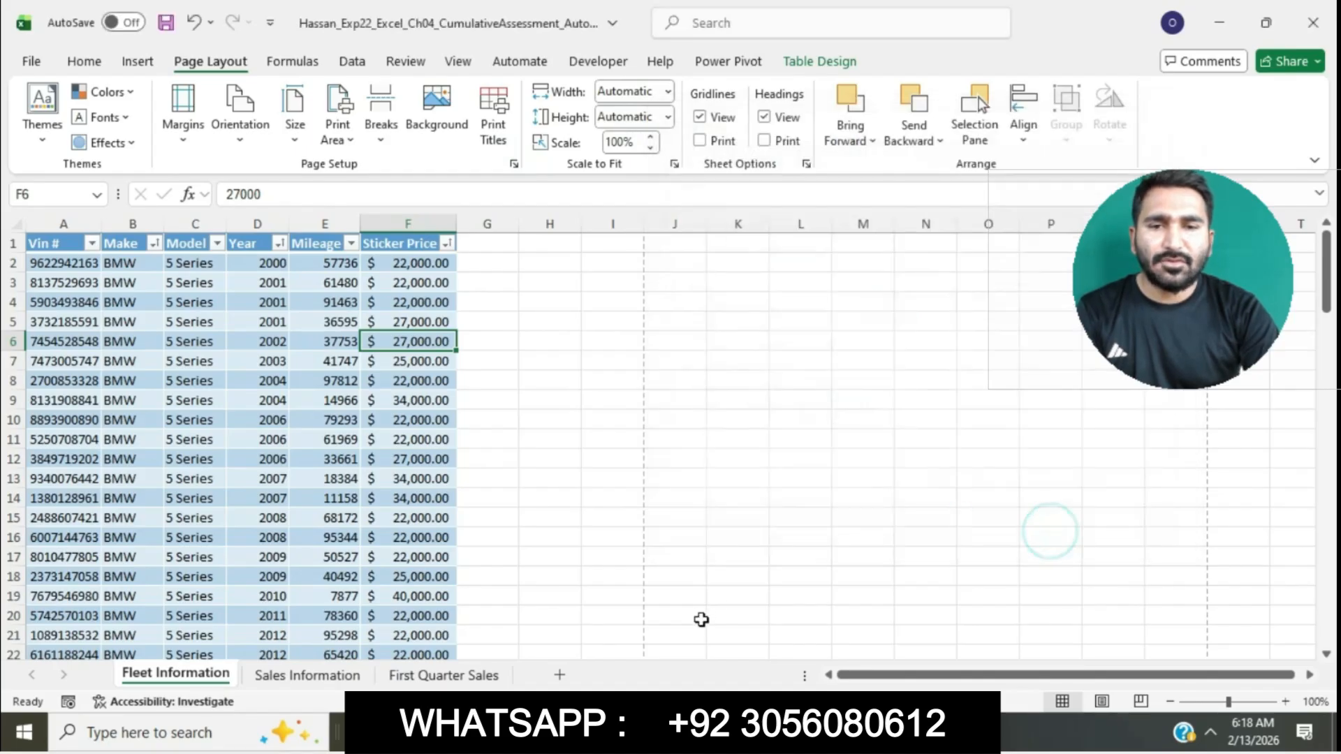
Return to the Word instructions, highlight the step 6 page-break text in turquoise and select its opening words for reading
left_click(697, 732)
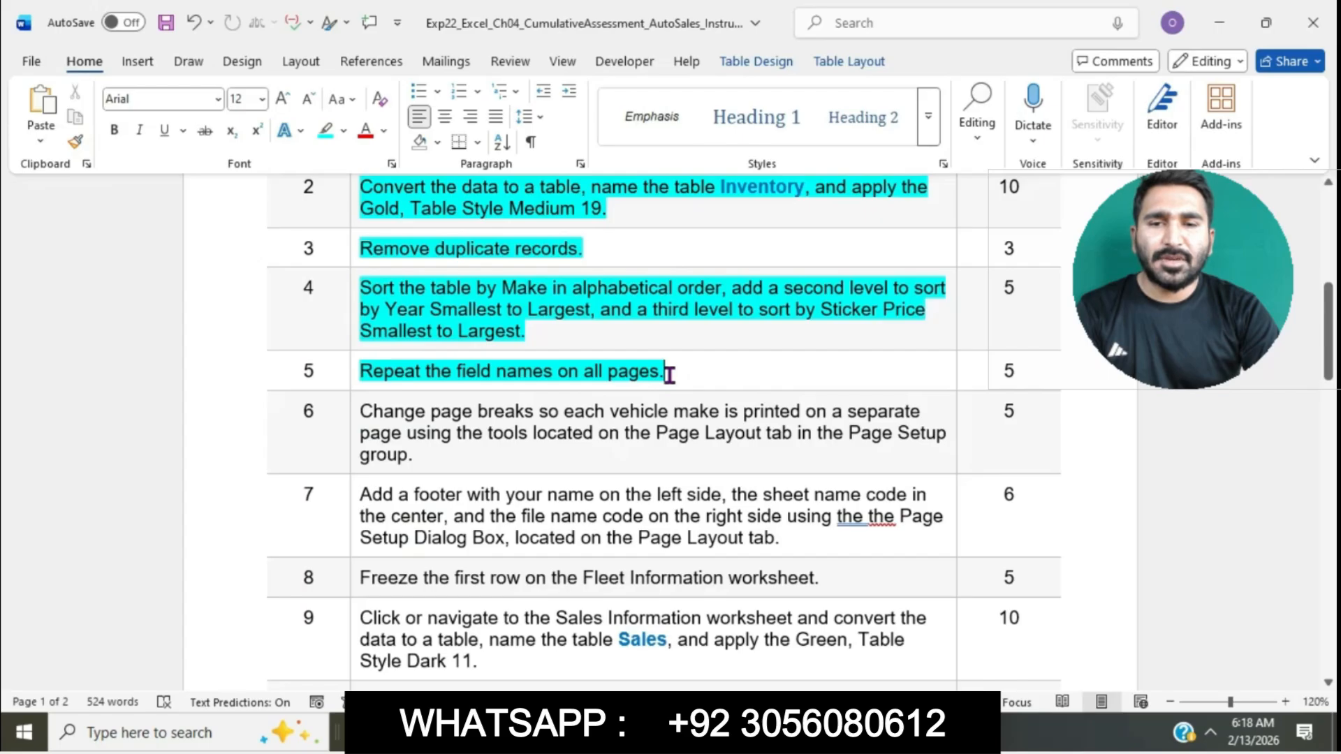
scroll(667, 371, "down", 2)
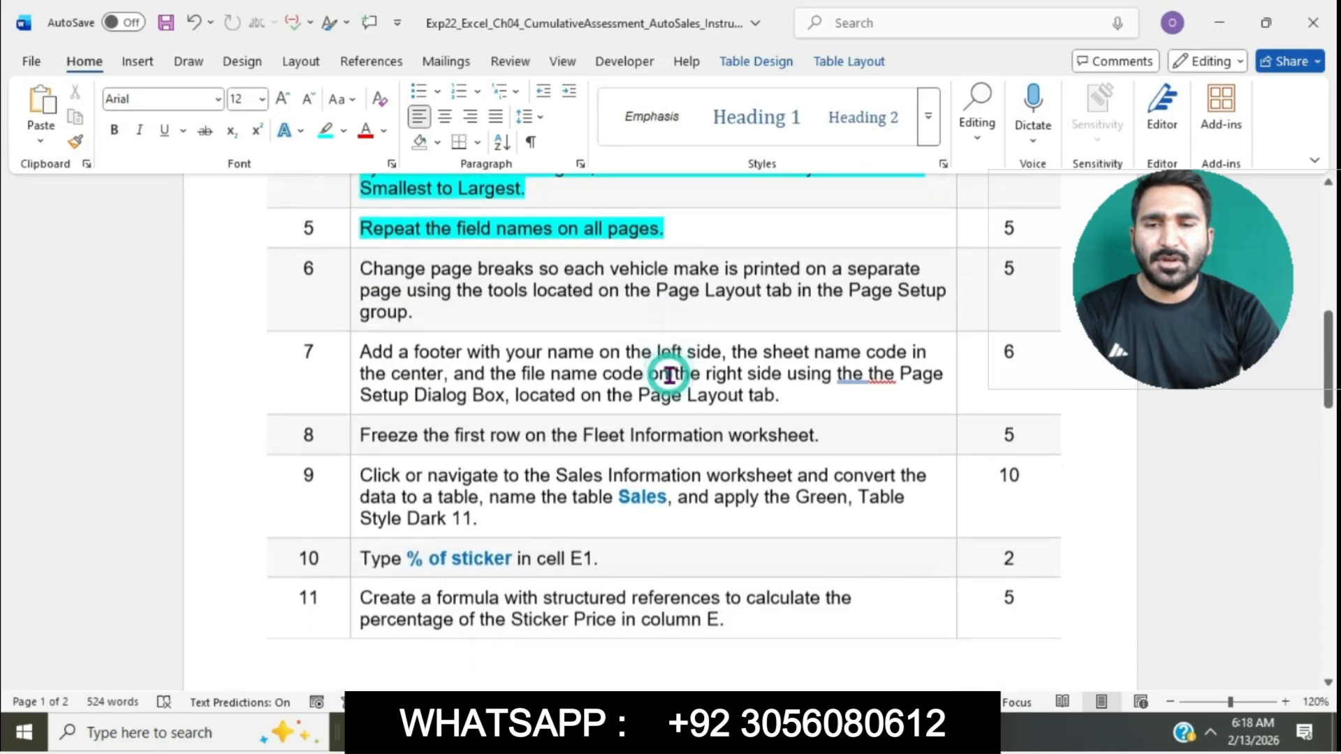
left_click(356, 268)
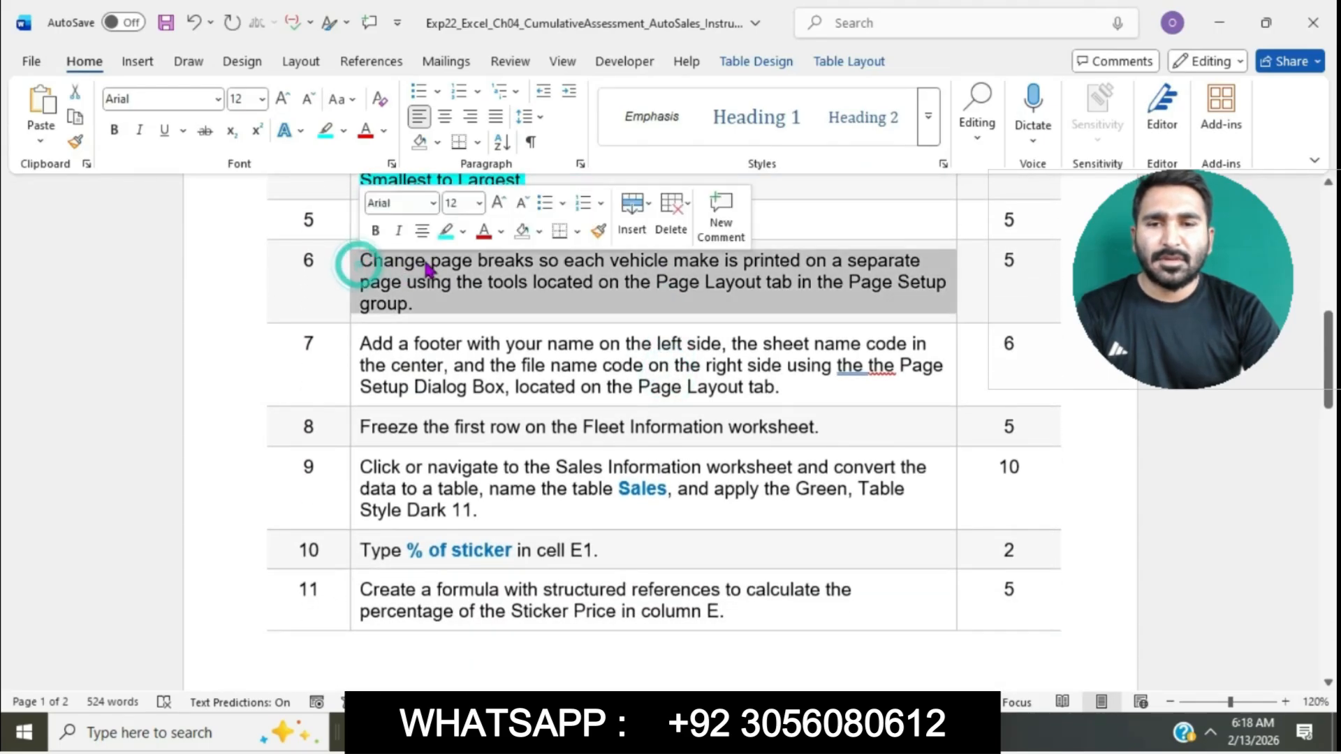
left_click(441, 232)
left_click(443, 263)
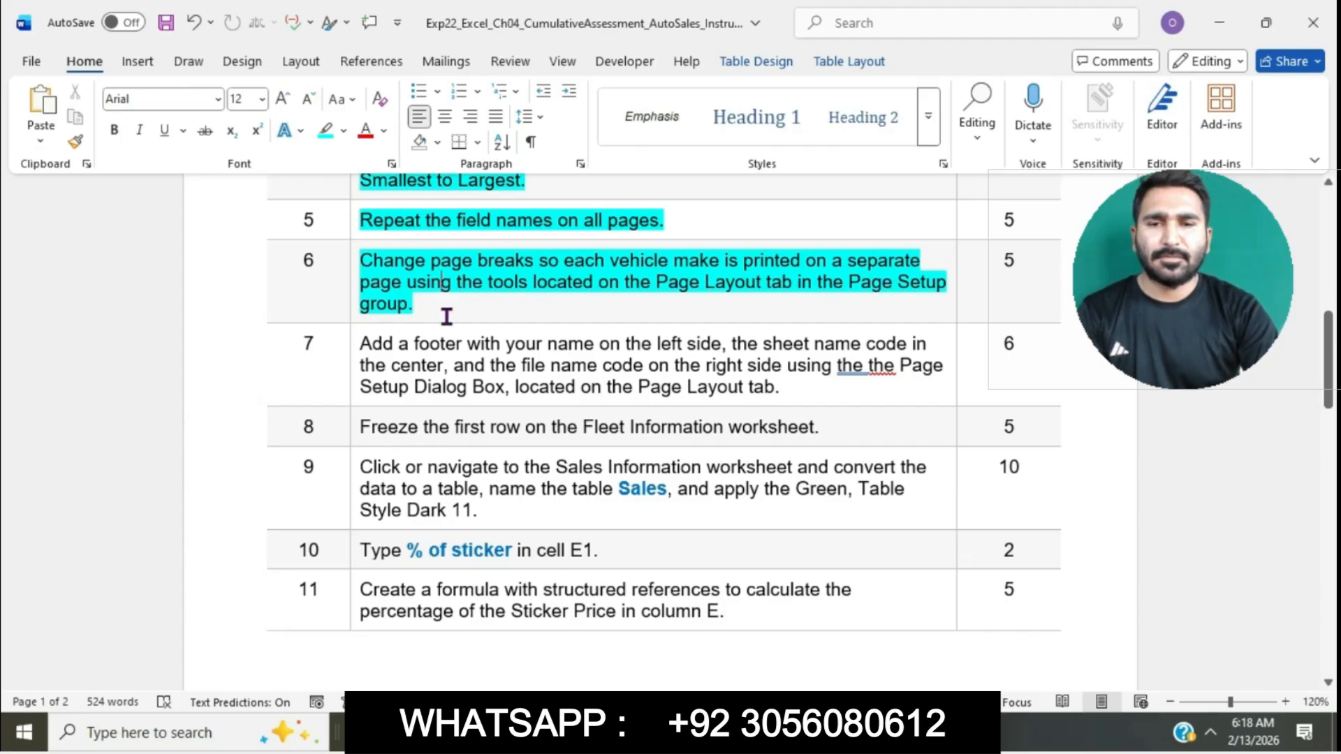
left_click_drag(362, 260, 453, 283)
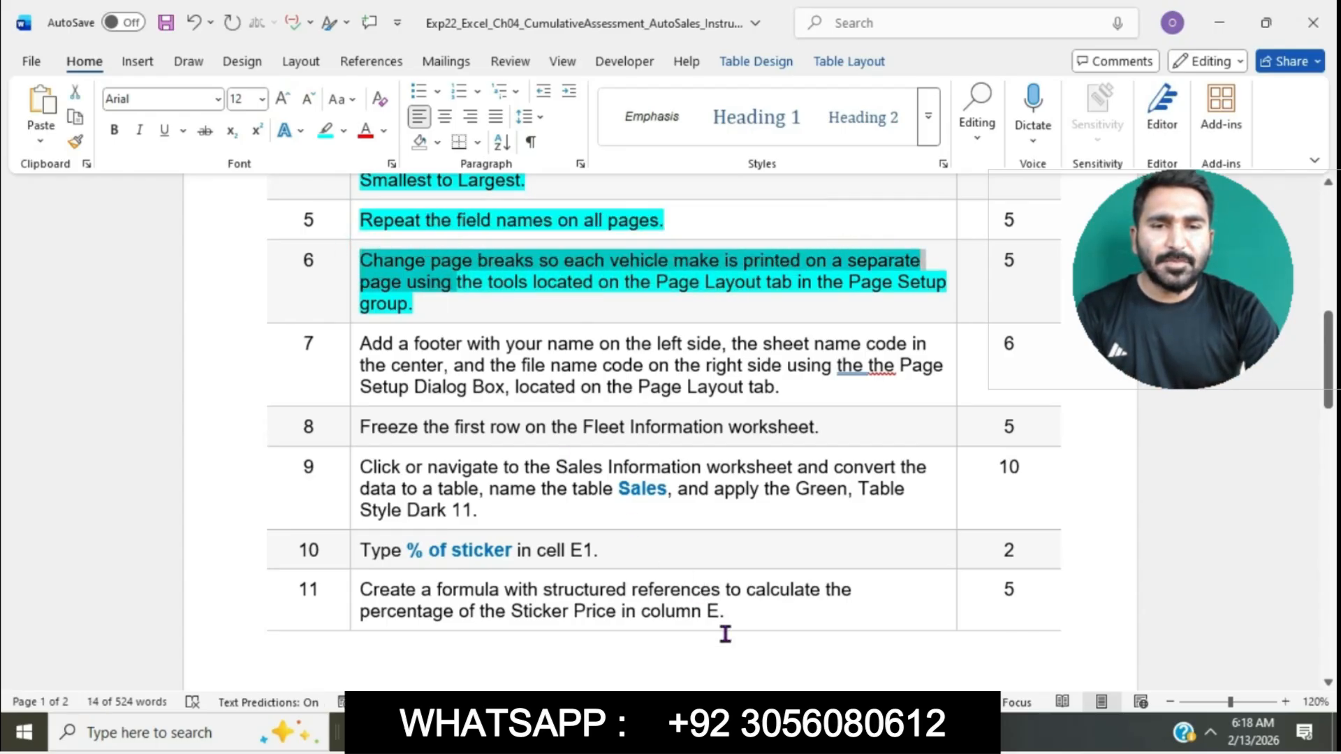
Switch to Excel and display the Fleet Information worksheet in Page Break Preview
key("alt+Tab")
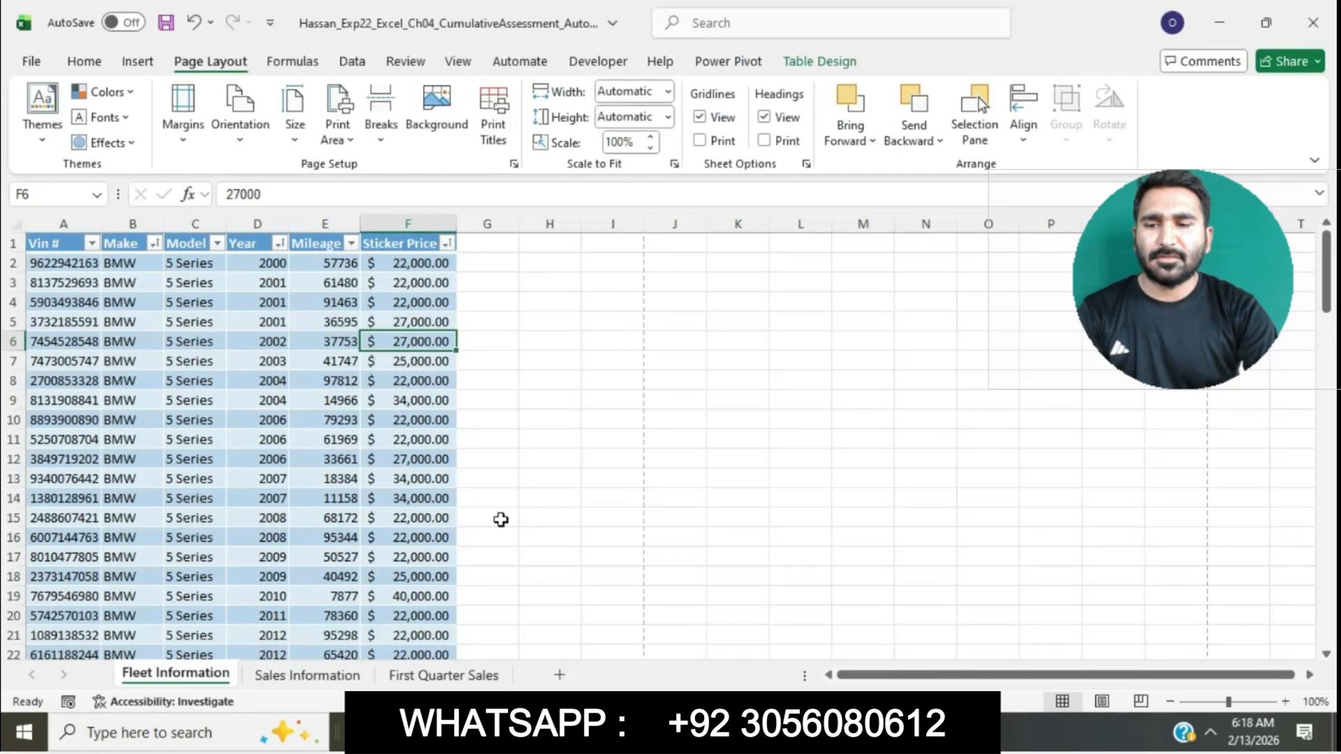
left_click(417, 463)
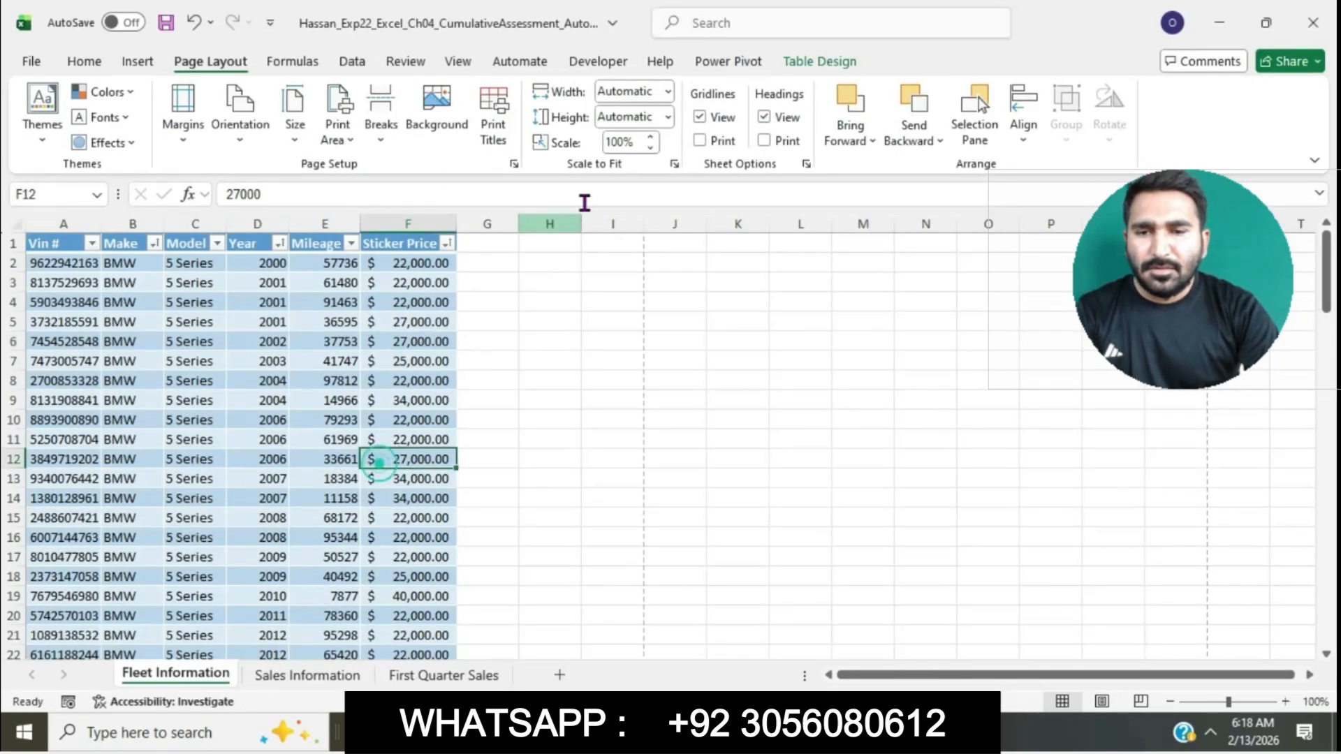
left_click(453, 64)
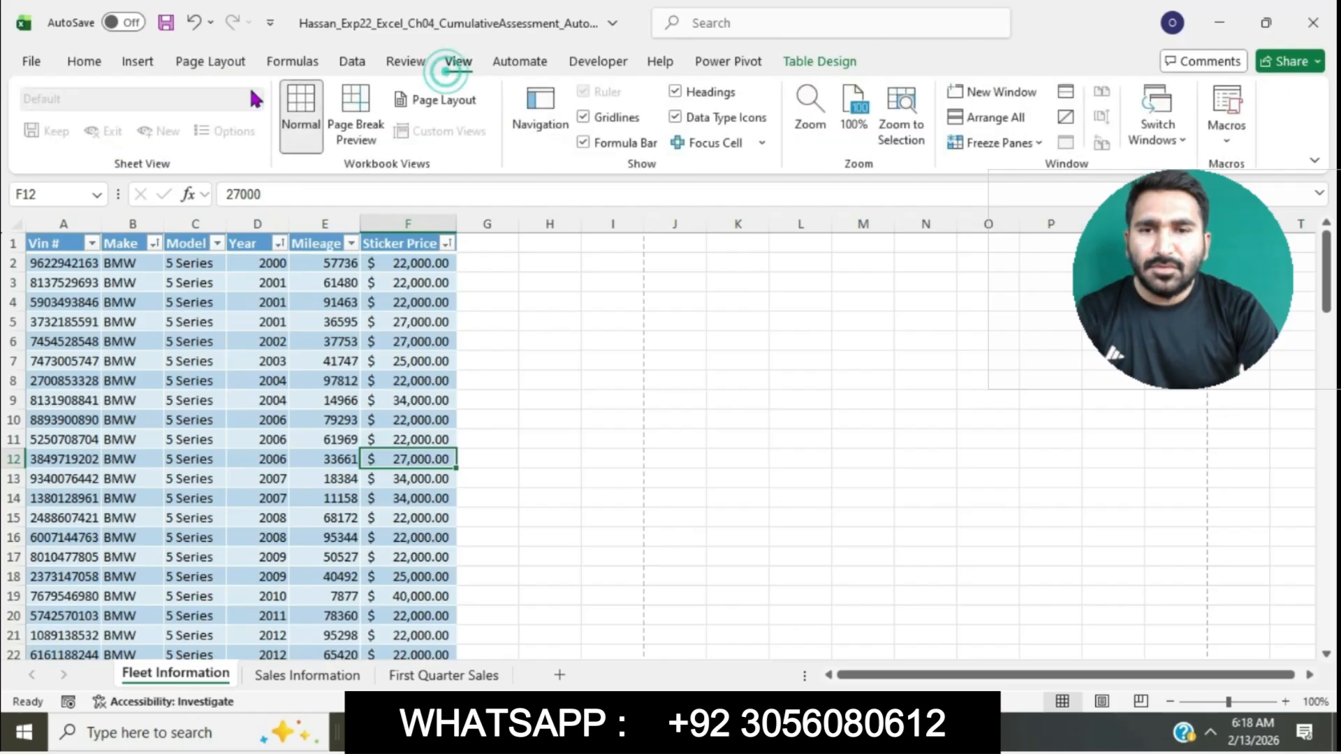
right_click(377, 98)
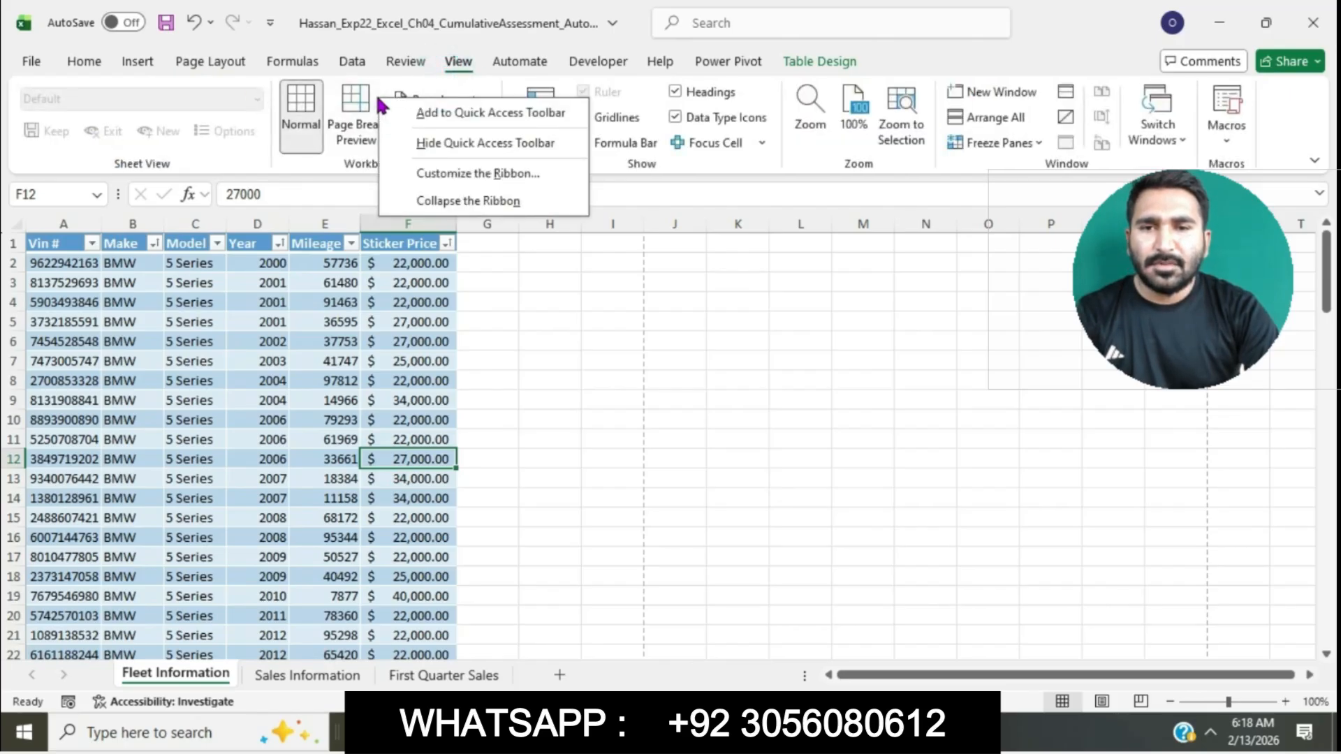
key("Escape")
left_click(378, 103)
Move the first page break to above row 34, between the BMW and Chevy records
scroll(284, 404, "down", 1)
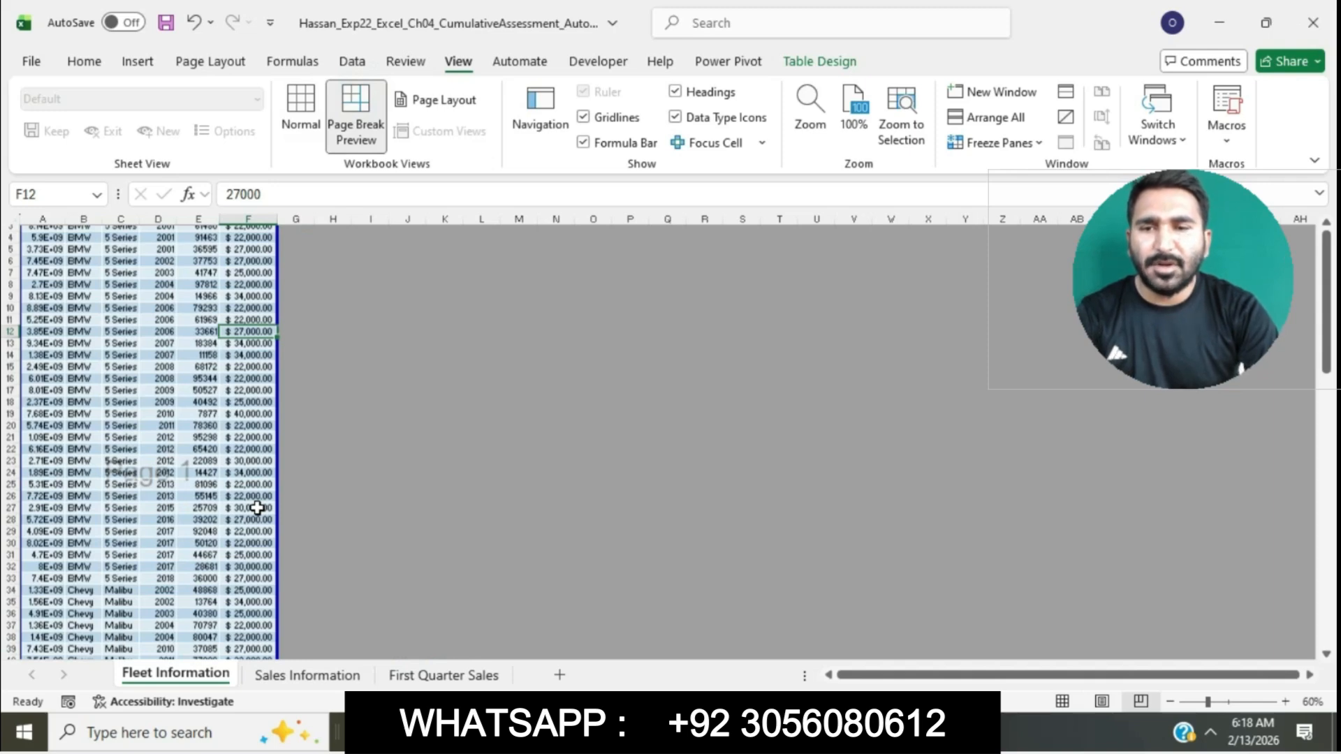
scroll(257, 508, "down", 5)
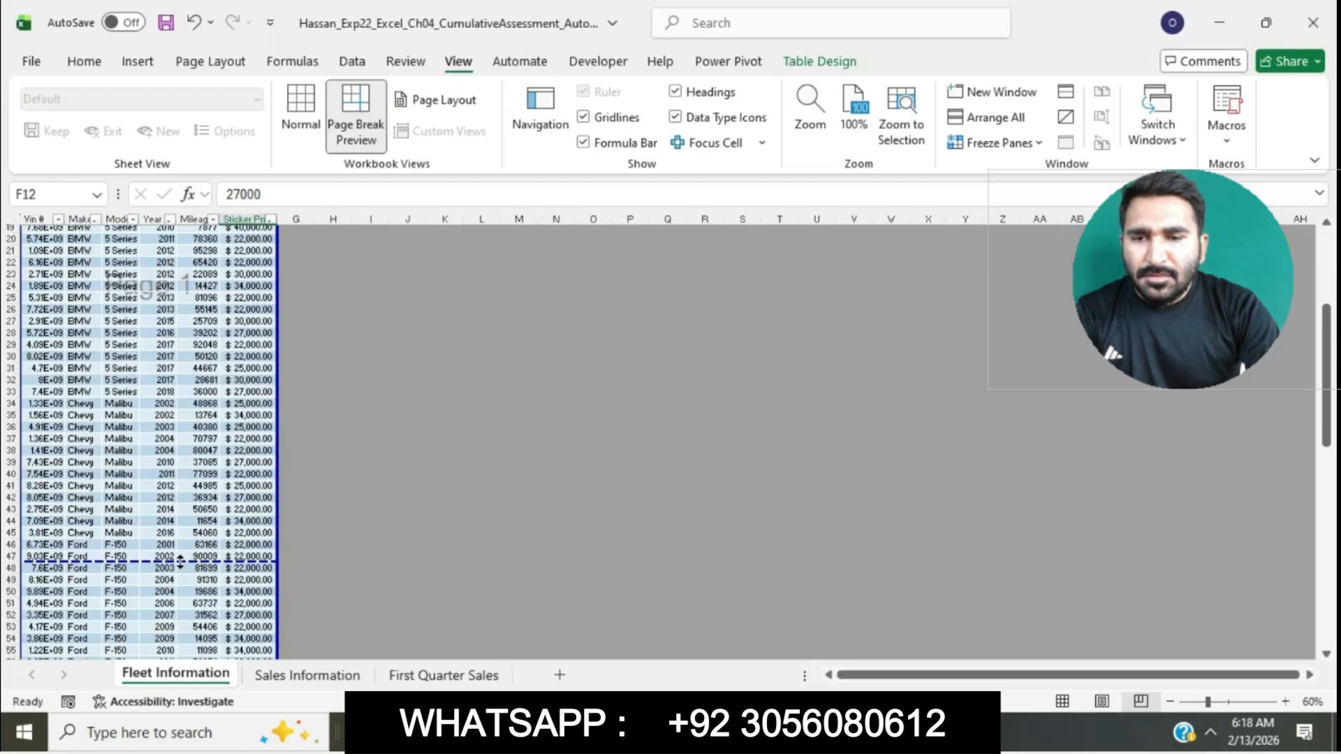
left_click_drag(180, 561, 188, 313)
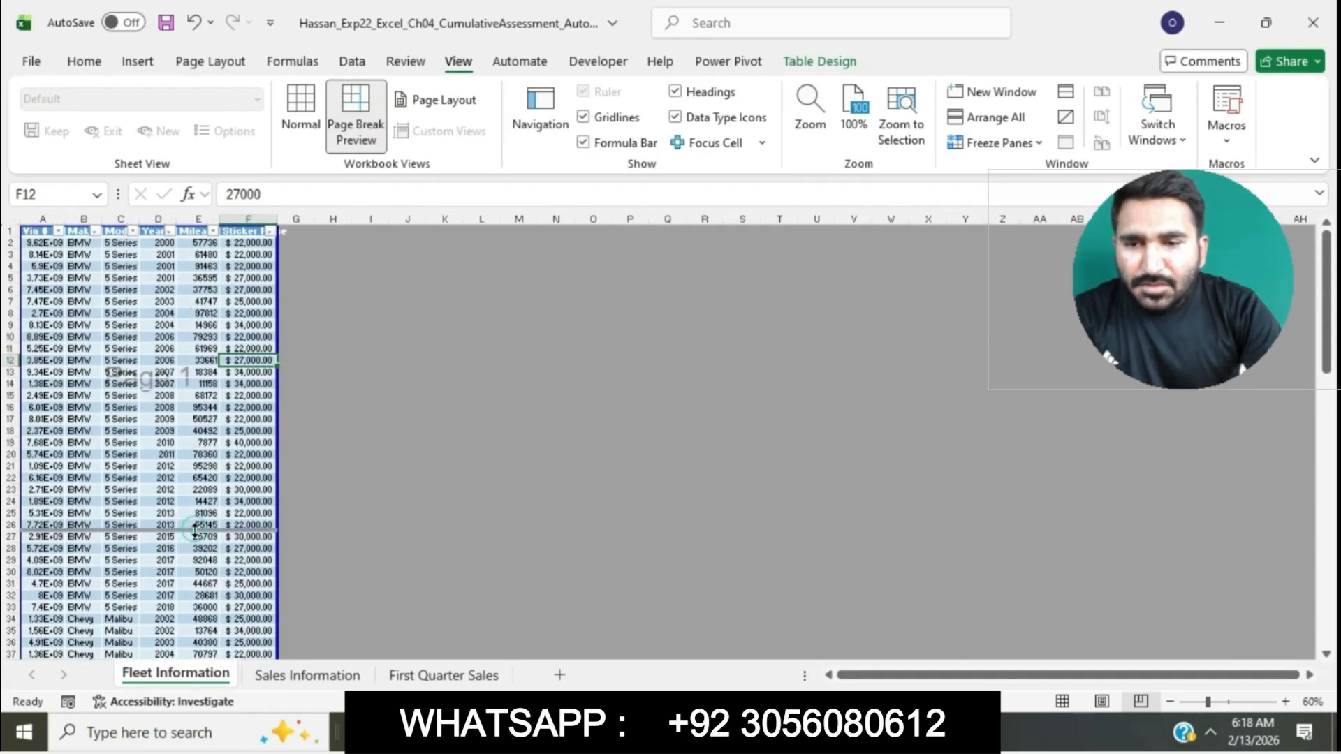
left_click_drag(194, 531, 173, 613)
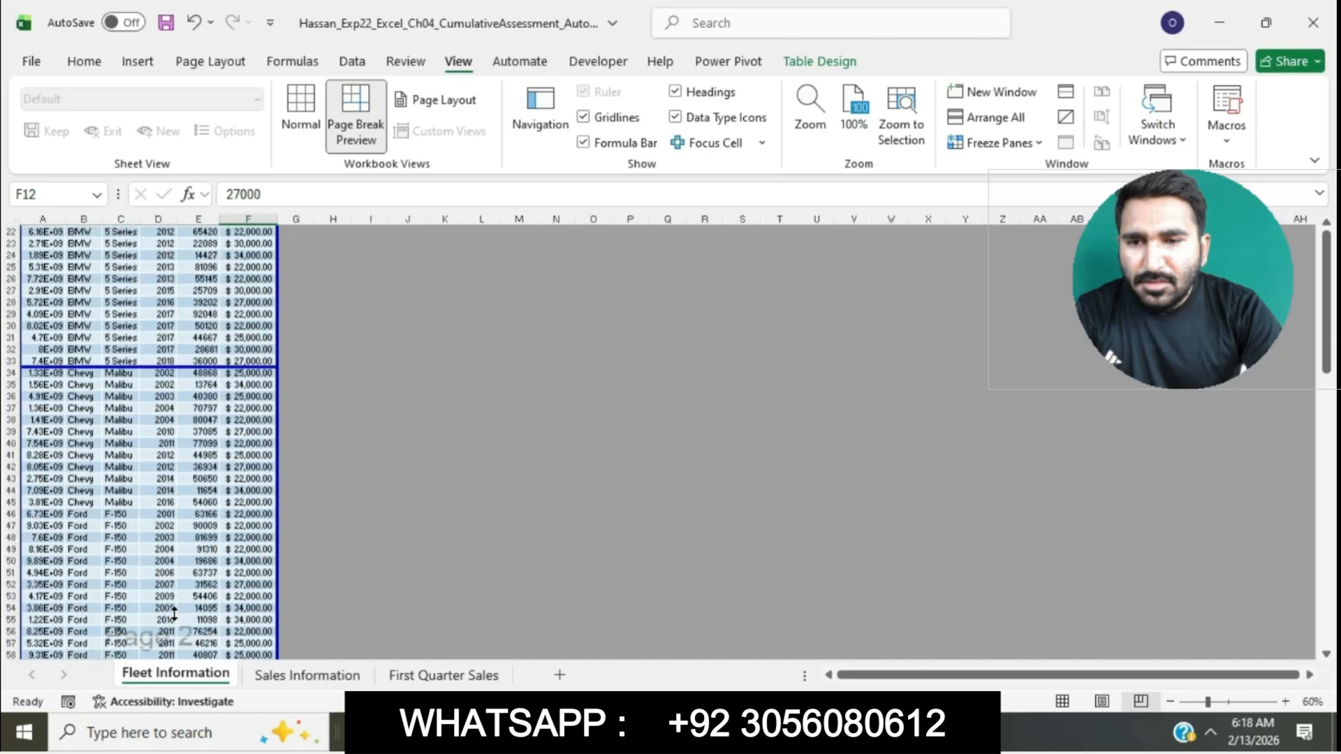
Move the second page break to above row 46, between the Chevy and Ford records
scroll(174, 614, "down", 3)
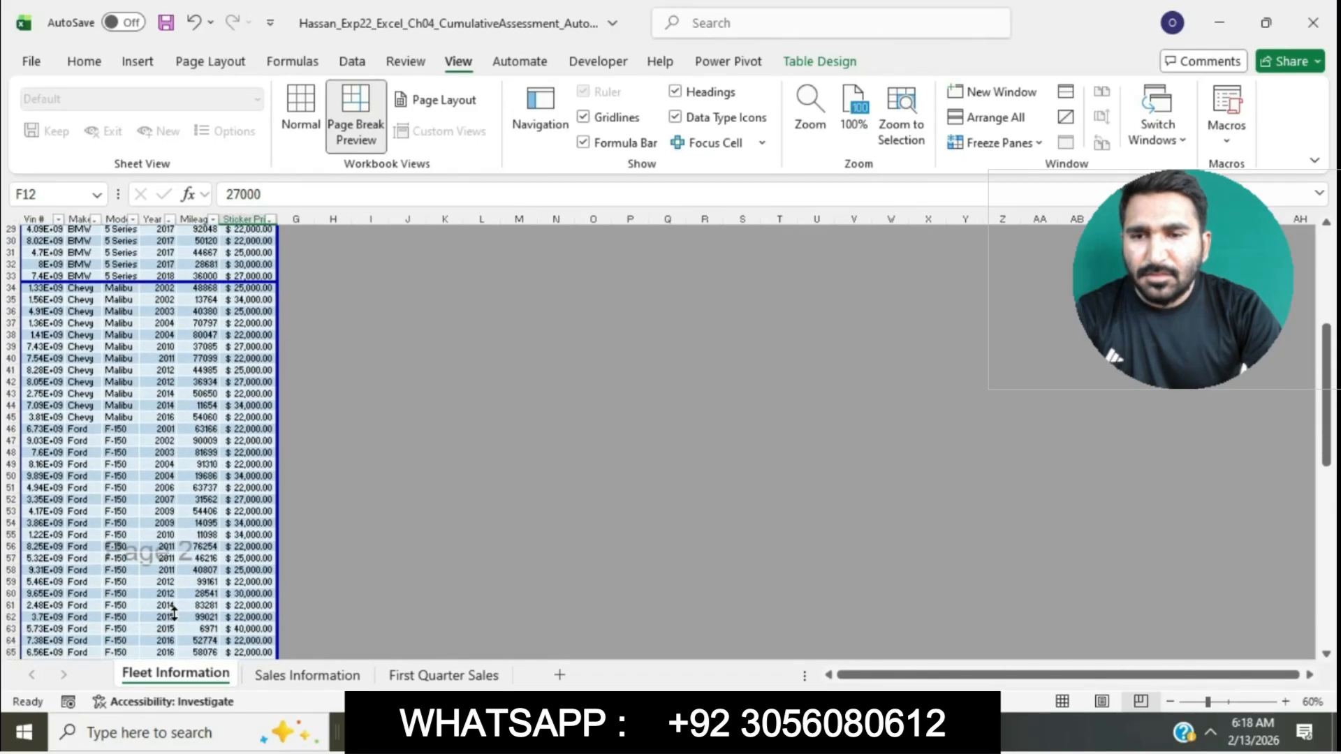
scroll(174, 613, "down", 5)
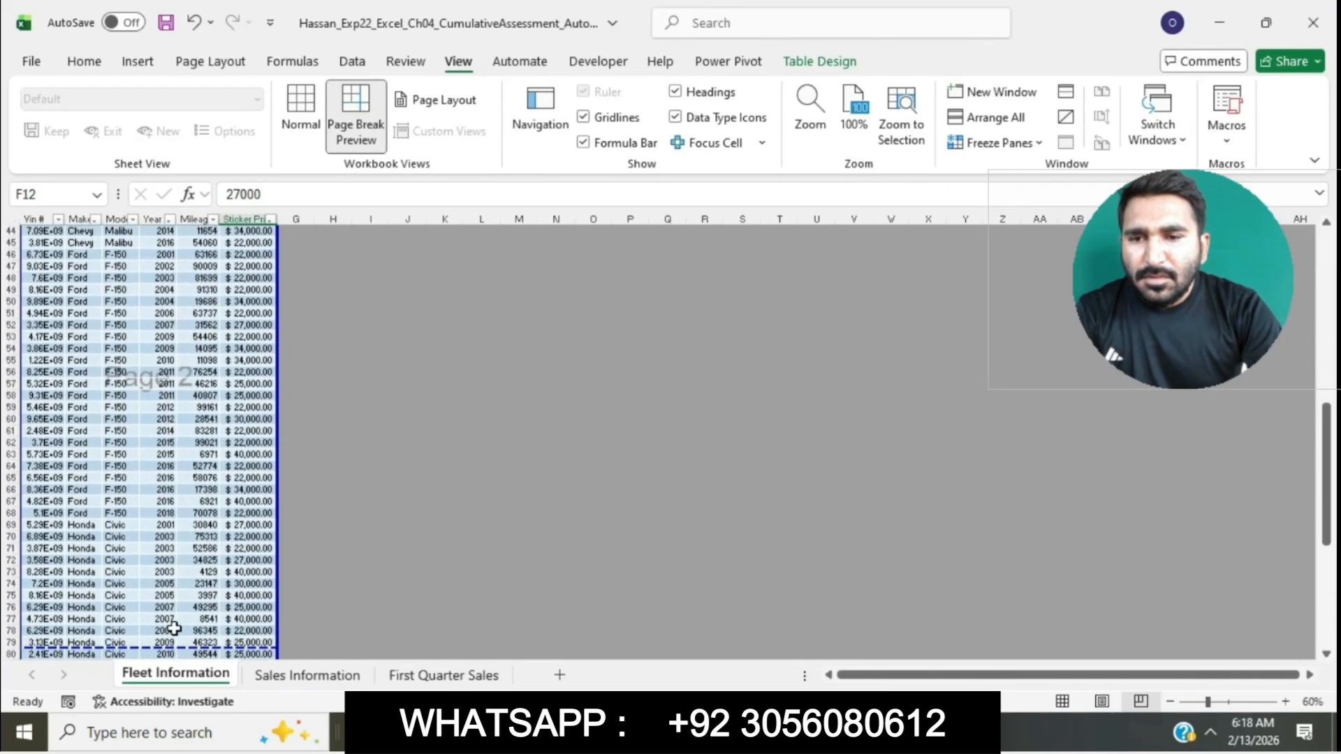
left_click_drag(174, 648, 142, 249)
scroll(141, 245, "up", 14)
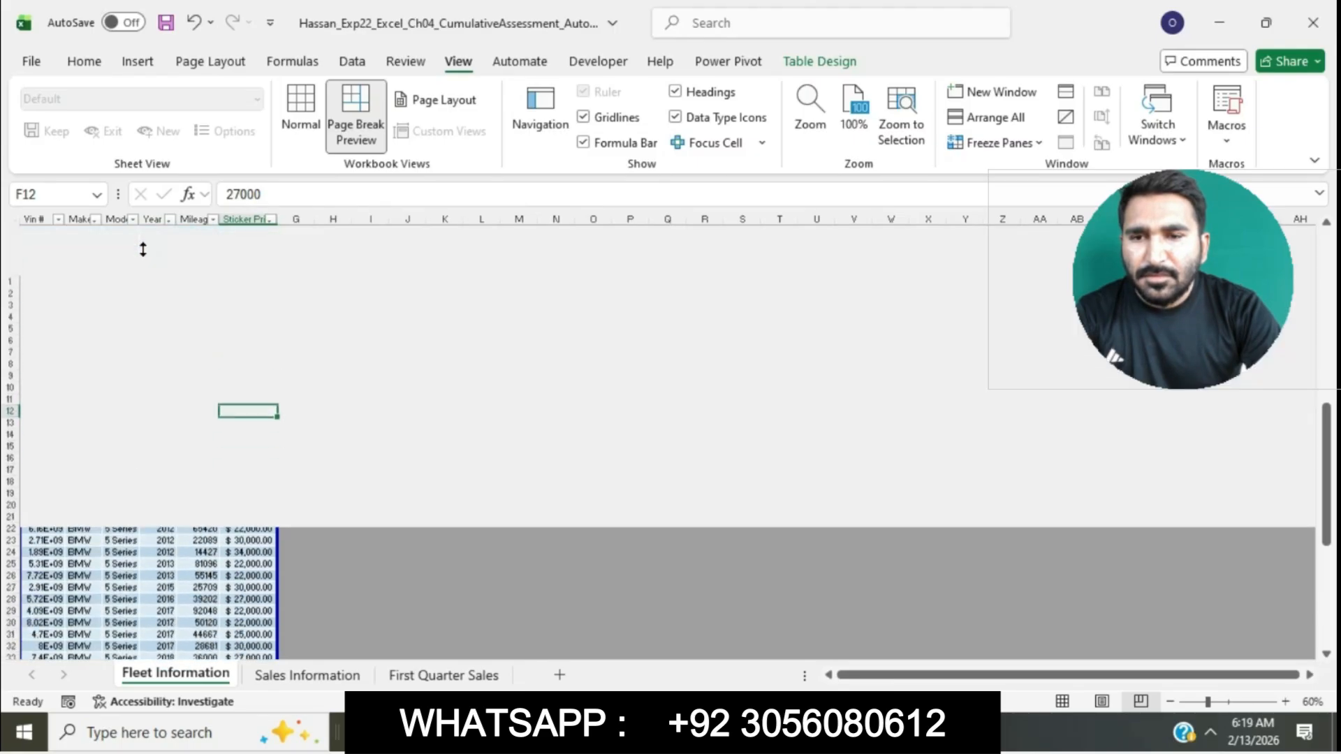
Insert a page break above row 69, between the Ford and Honda records
scroll(112, 377, "down", 7)
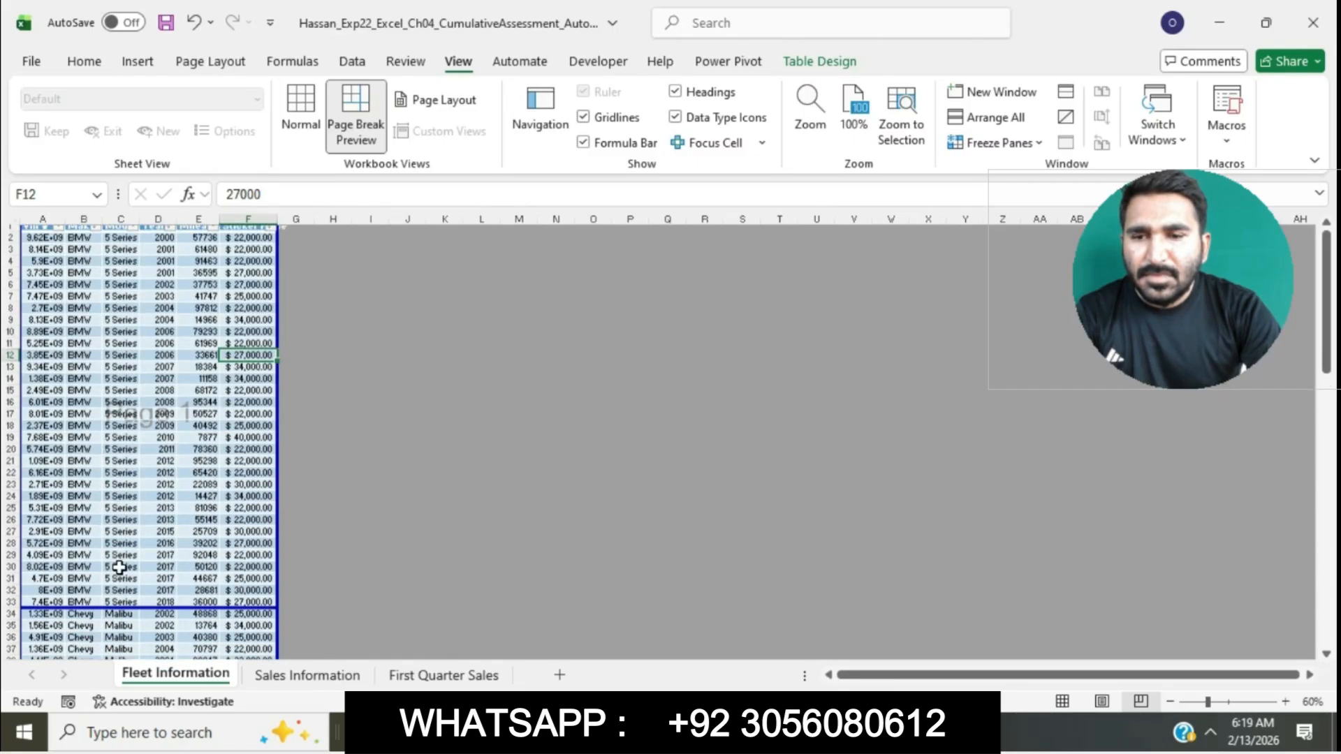
scroll(112, 458, "down", 6)
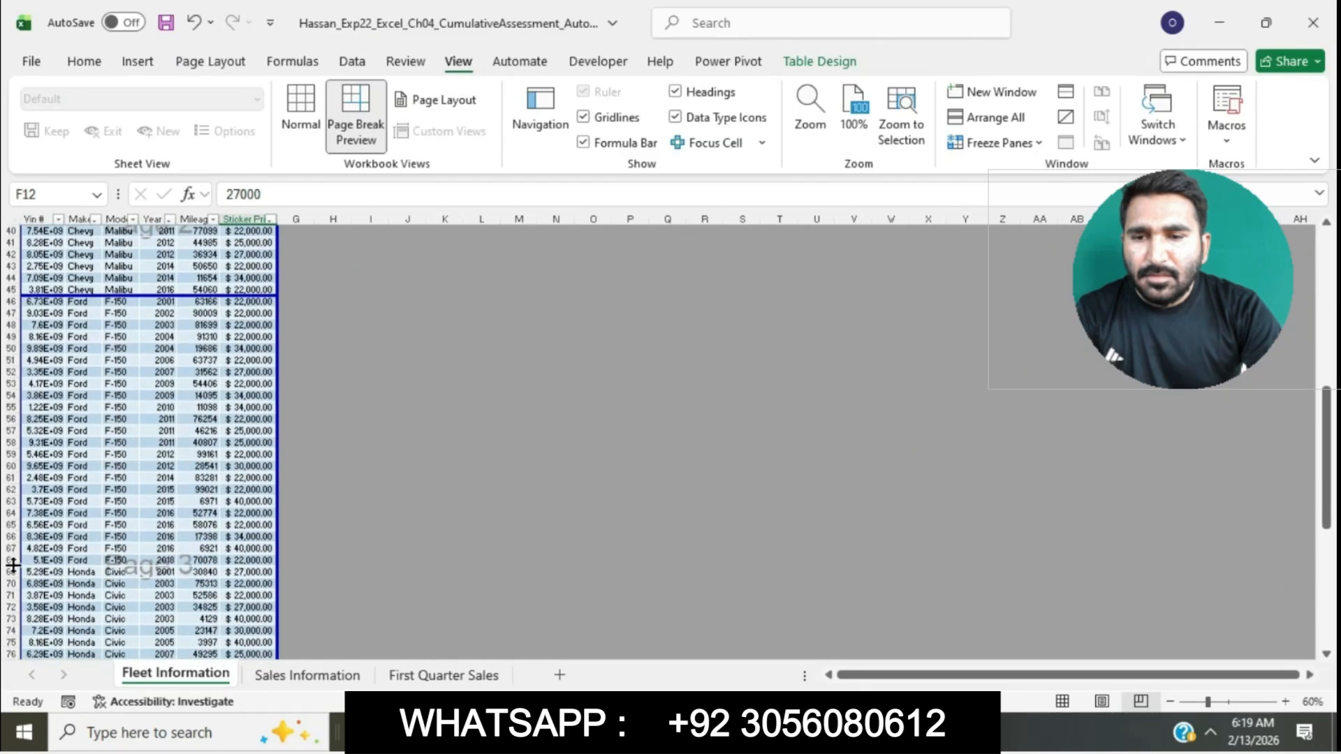
left_click(13, 570)
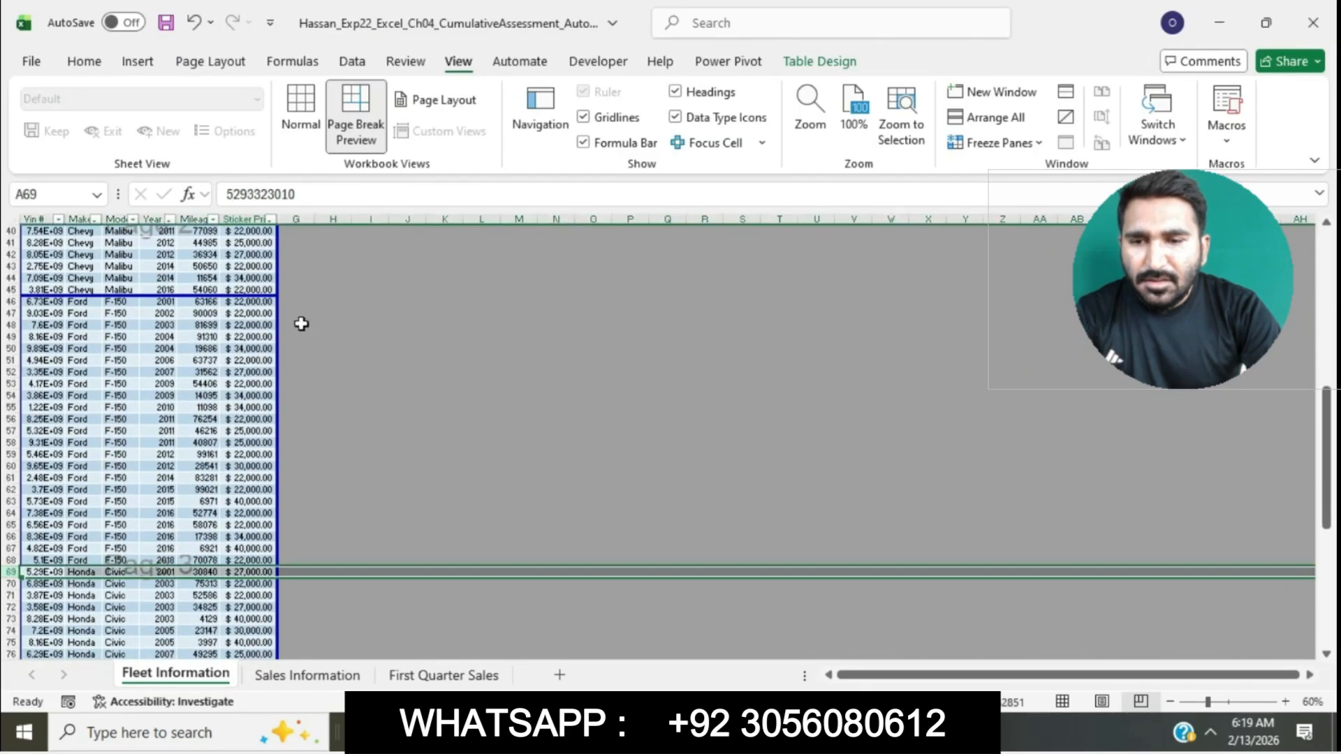
left_click(207, 66)
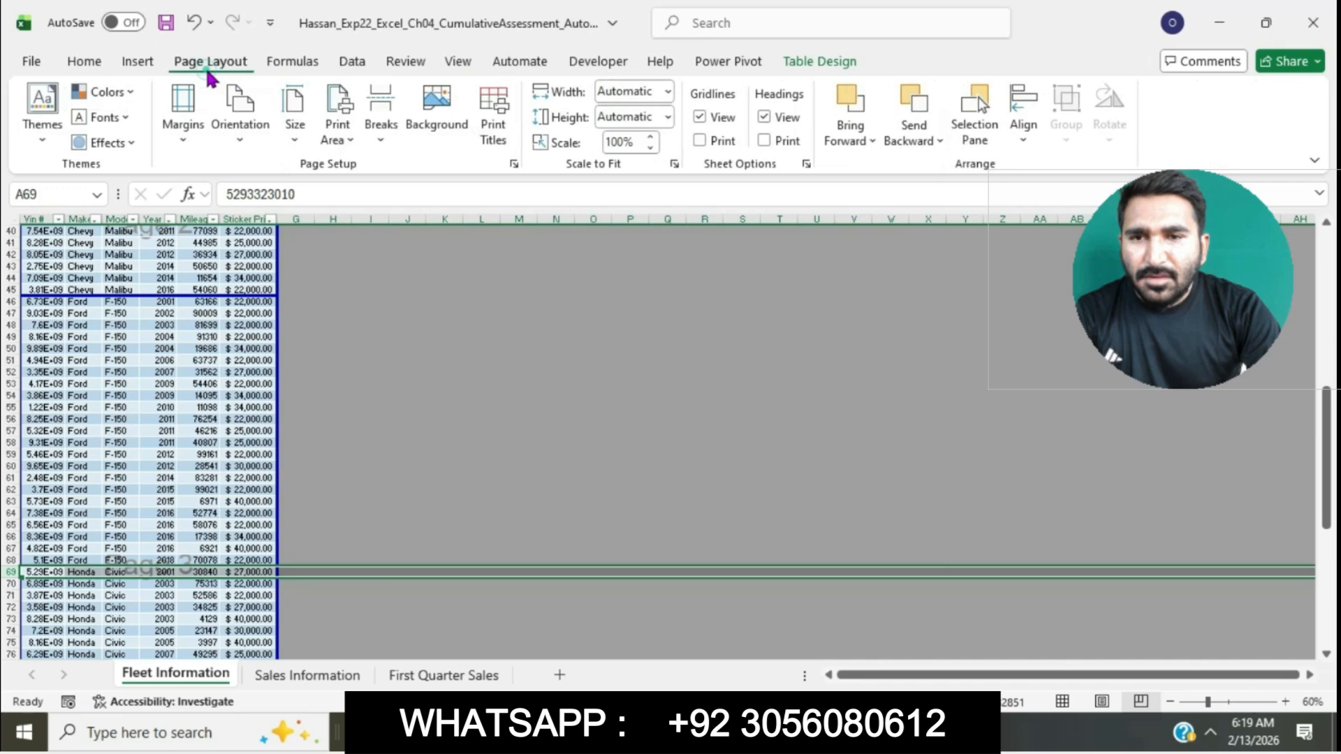
left_click(380, 133)
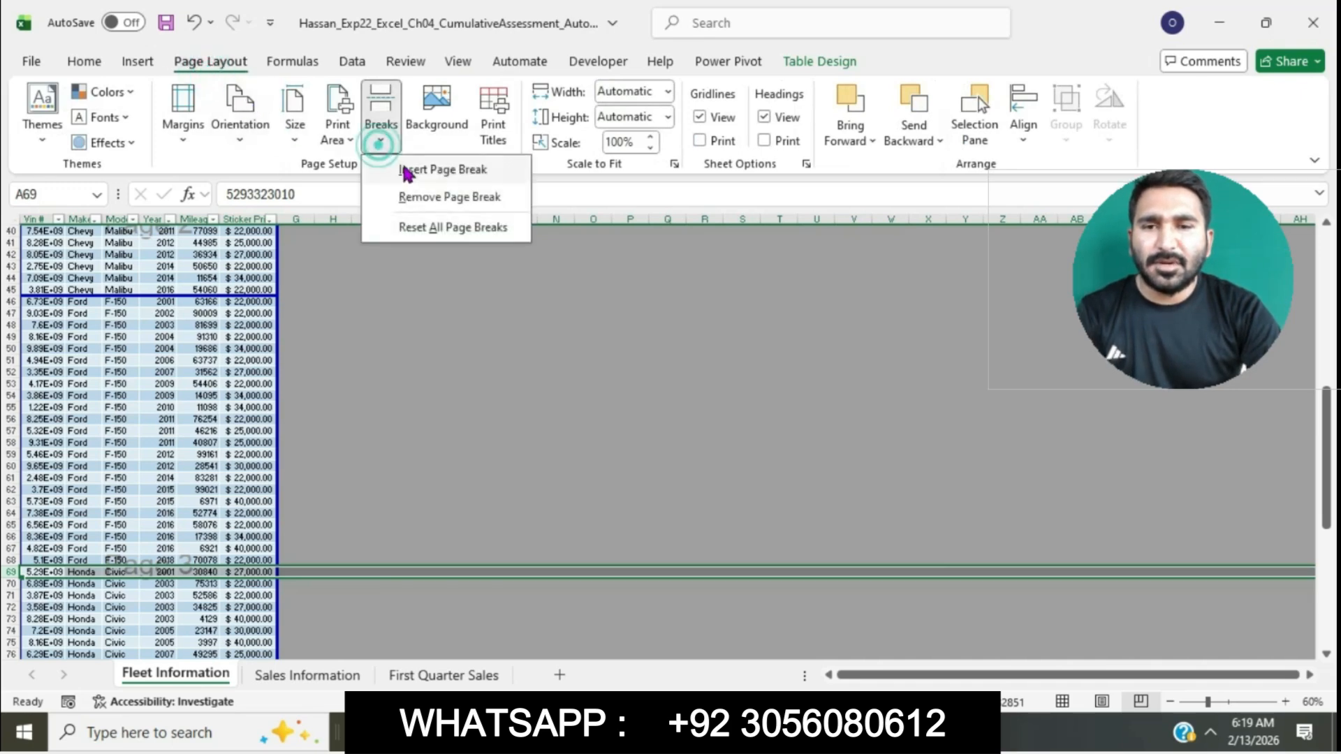
left_click(408, 168)
left_click(186, 466)
Insert a page break above row 90, between the Honda and Toyota records, and review the breaks between all makes
scroll(186, 466, "down", 1)
scroll(186, 466, "down", 8)
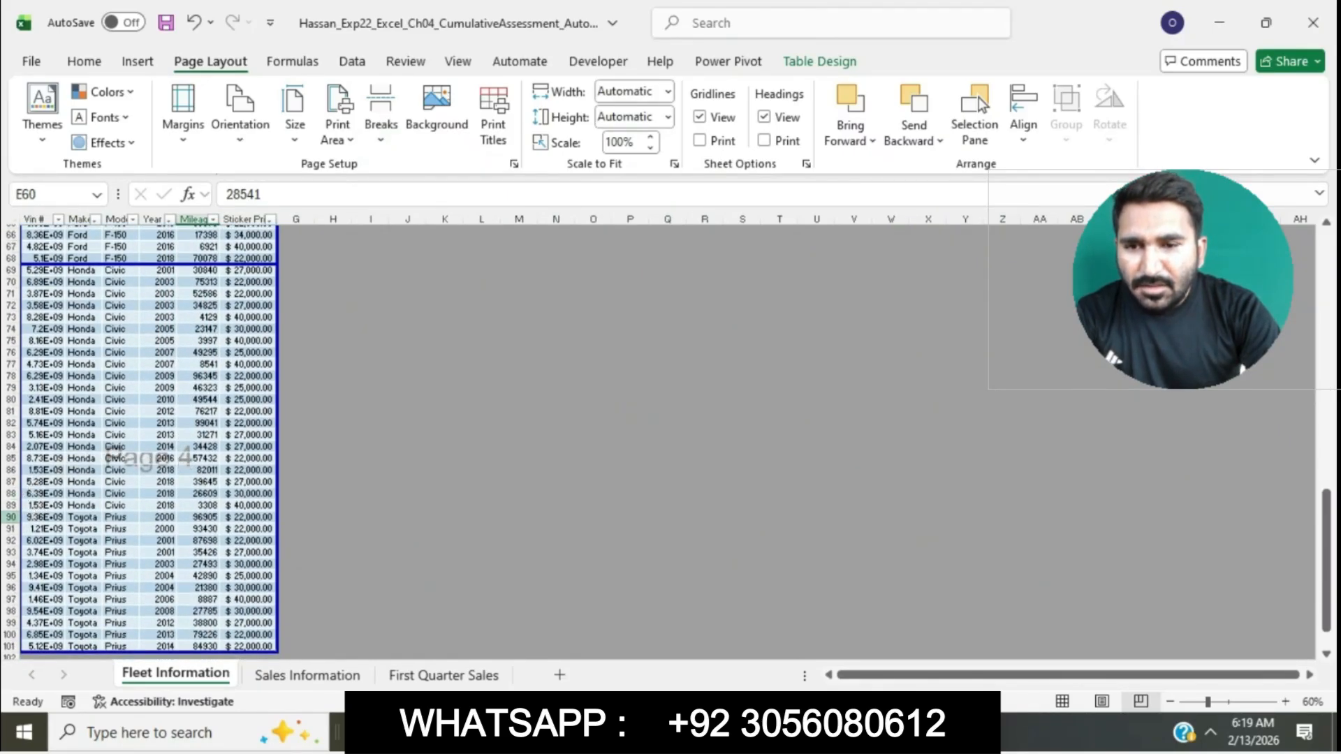
left_click(10, 517)
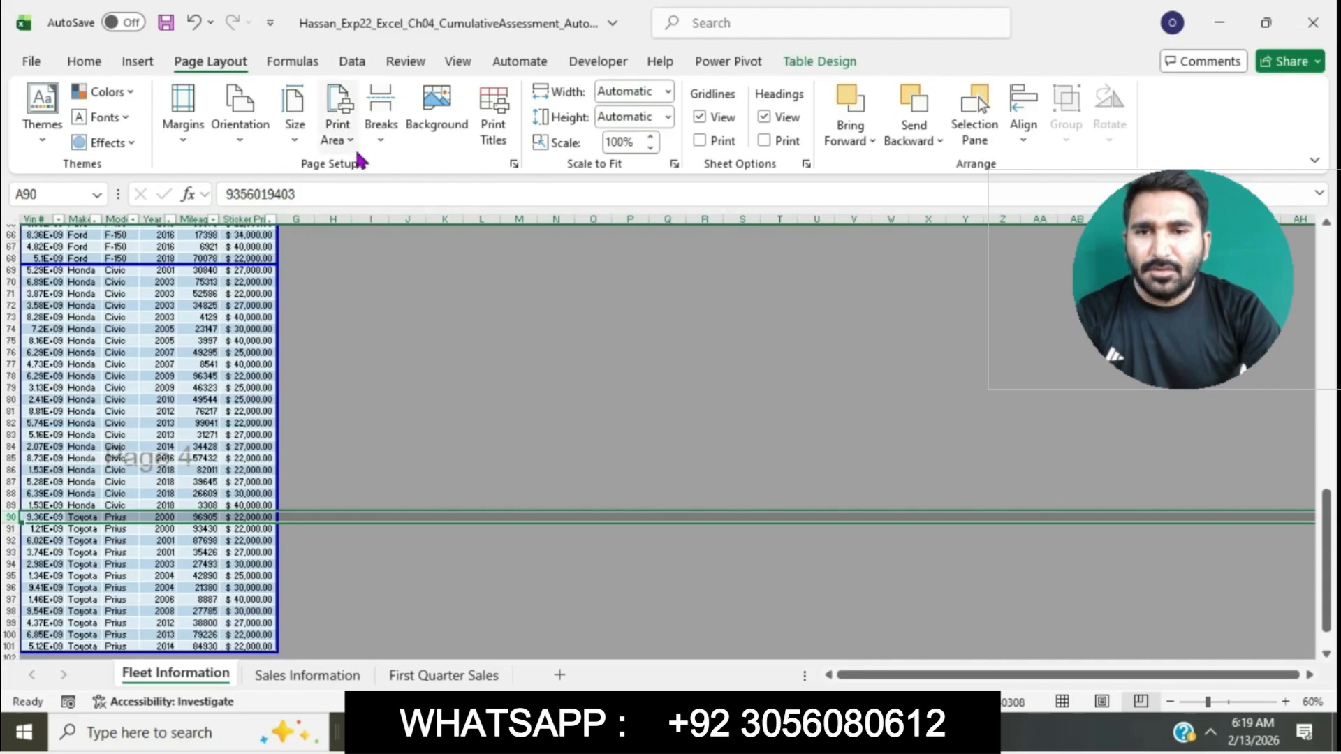
left_click(382, 139)
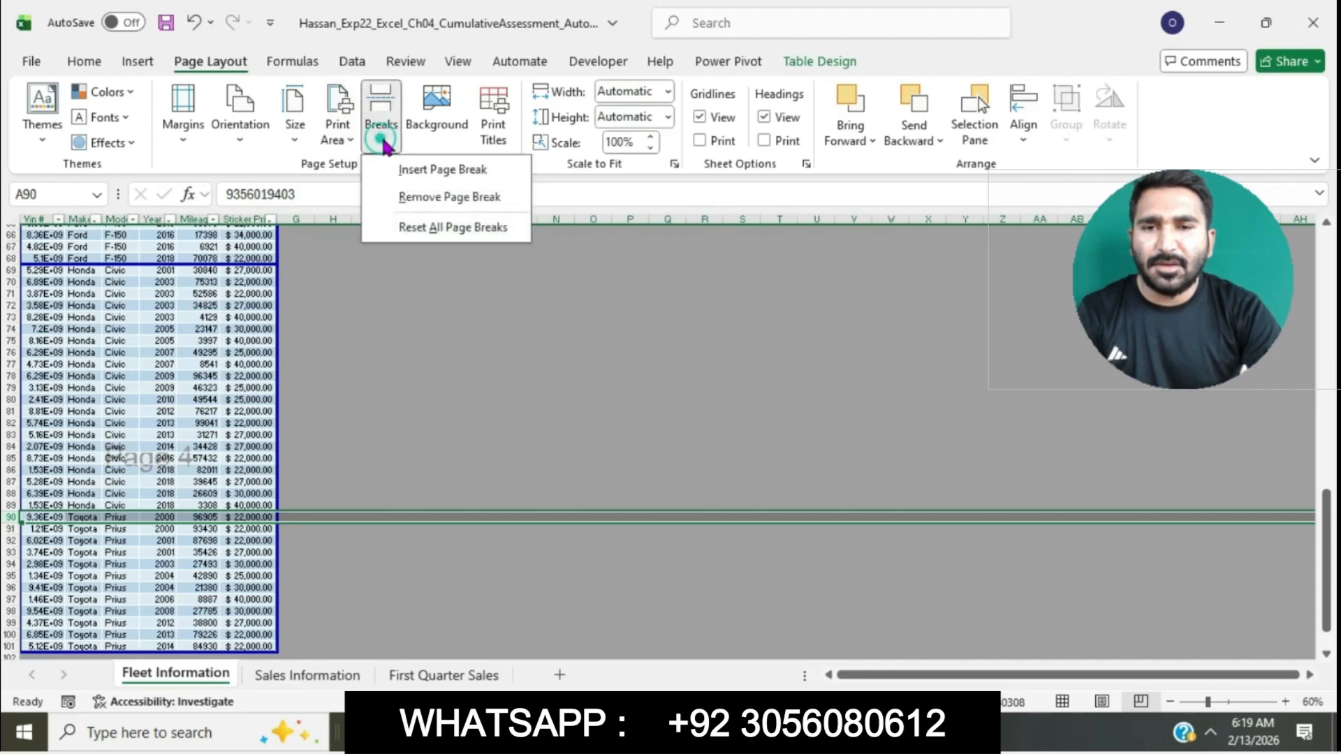
left_click(442, 170)
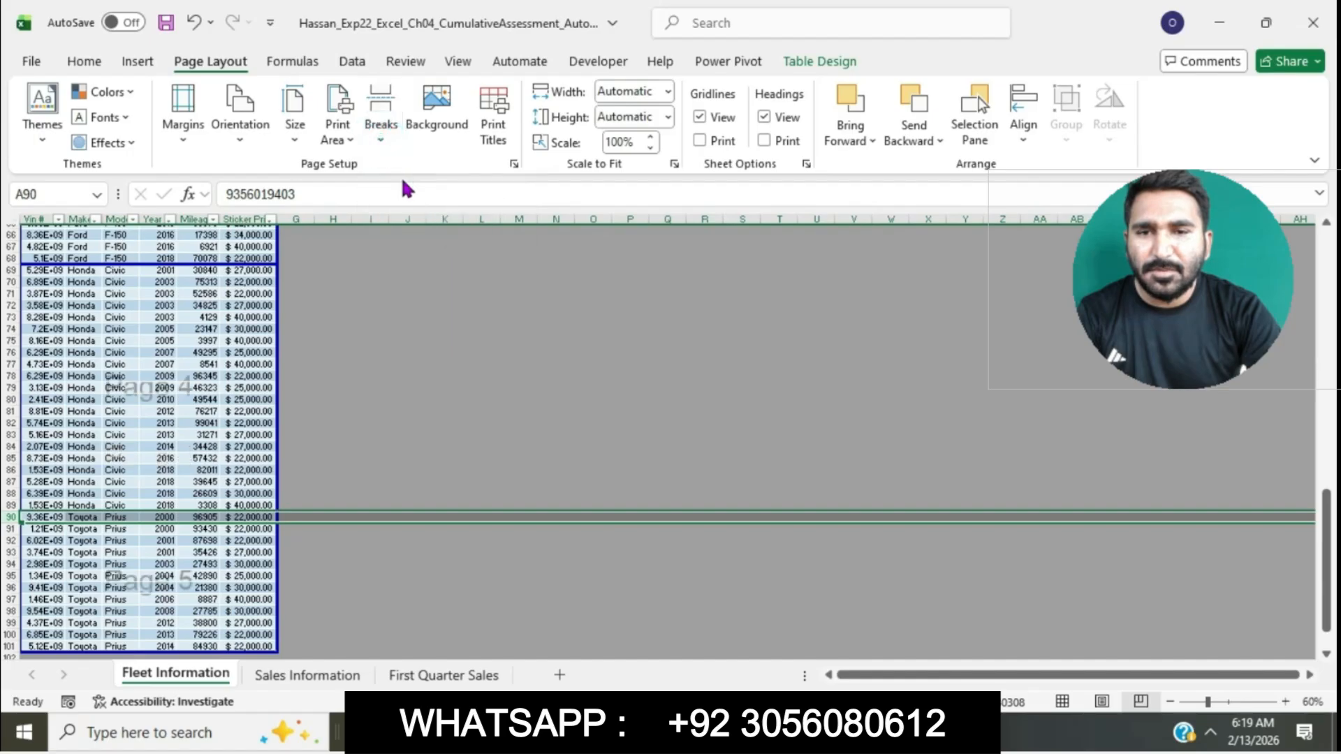
left_click(198, 398)
scroll(188, 408, "up", 14)
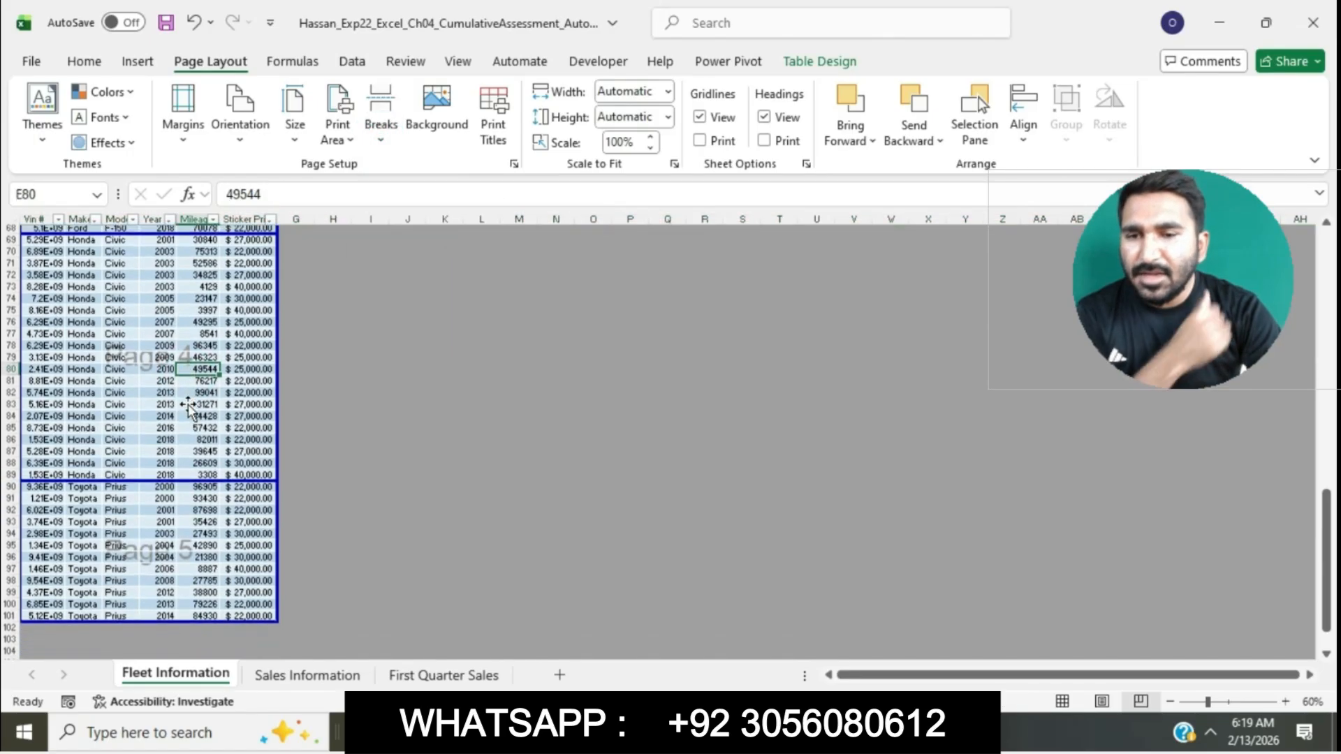
scroll(188, 403, "down", 8)
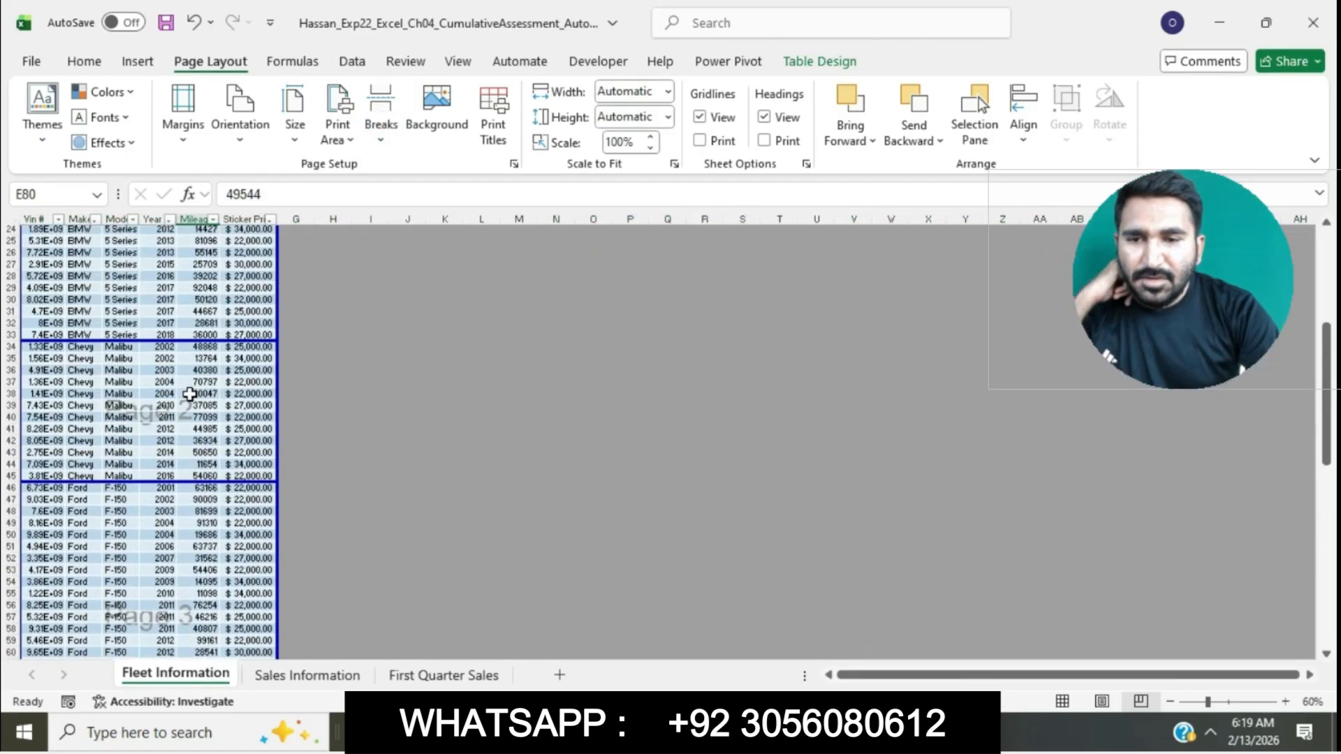
scroll(190, 395, "down", 7)
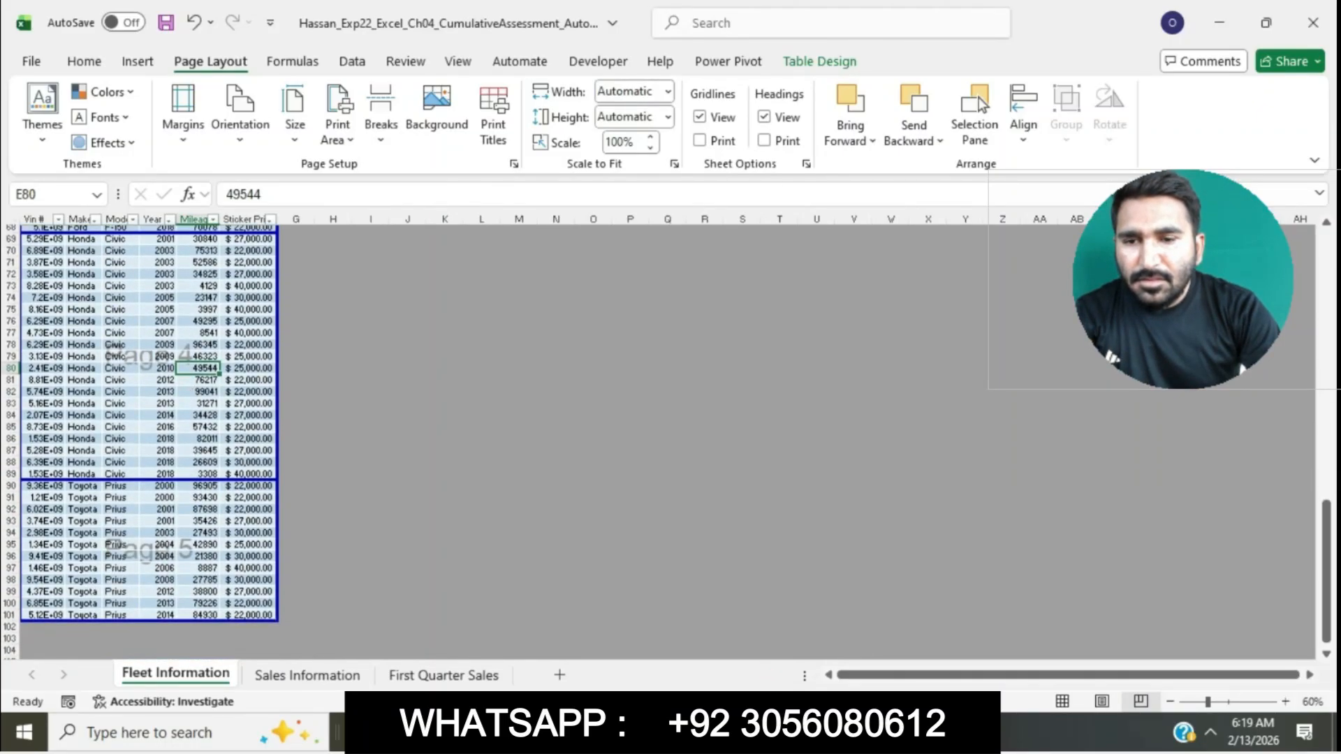
Switch to the Word instructions, highlight step 7 about the footer in turquoise, and select its phrase about the name on the left side
key("alt+Tab")
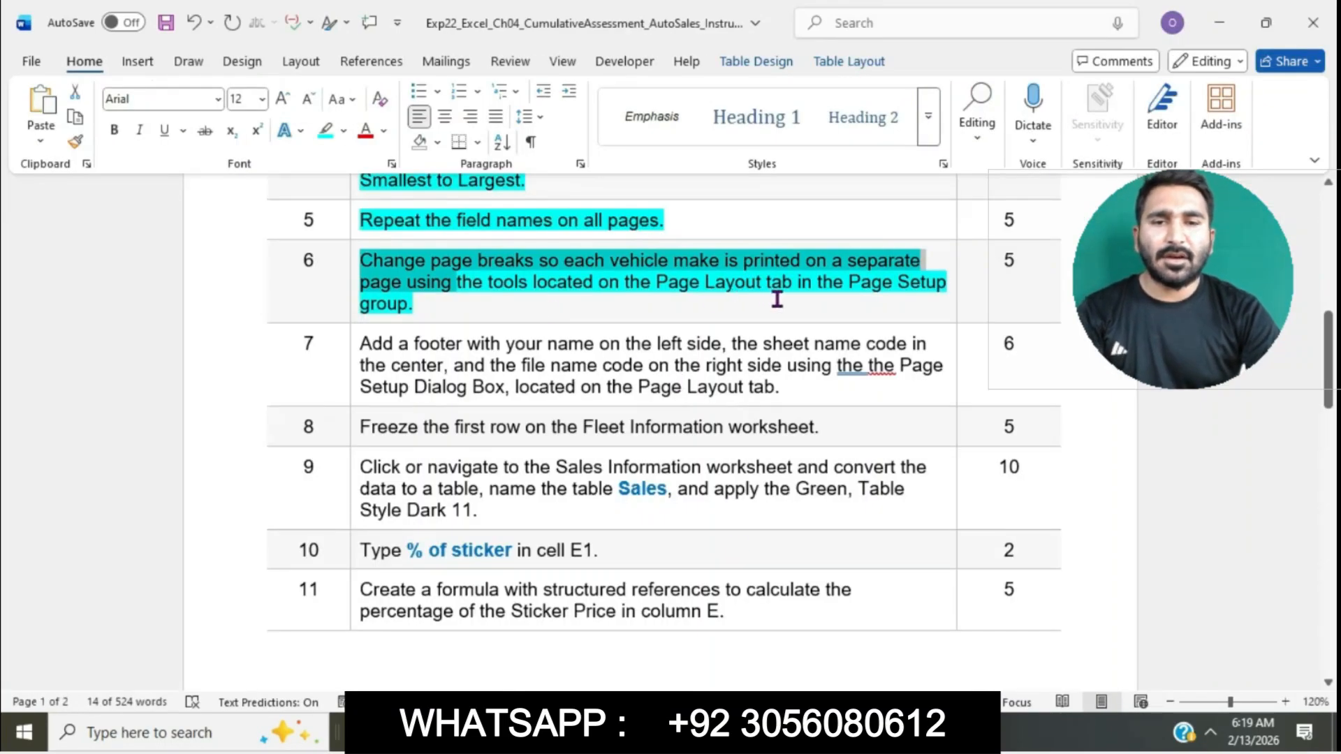
left_click(812, 303)
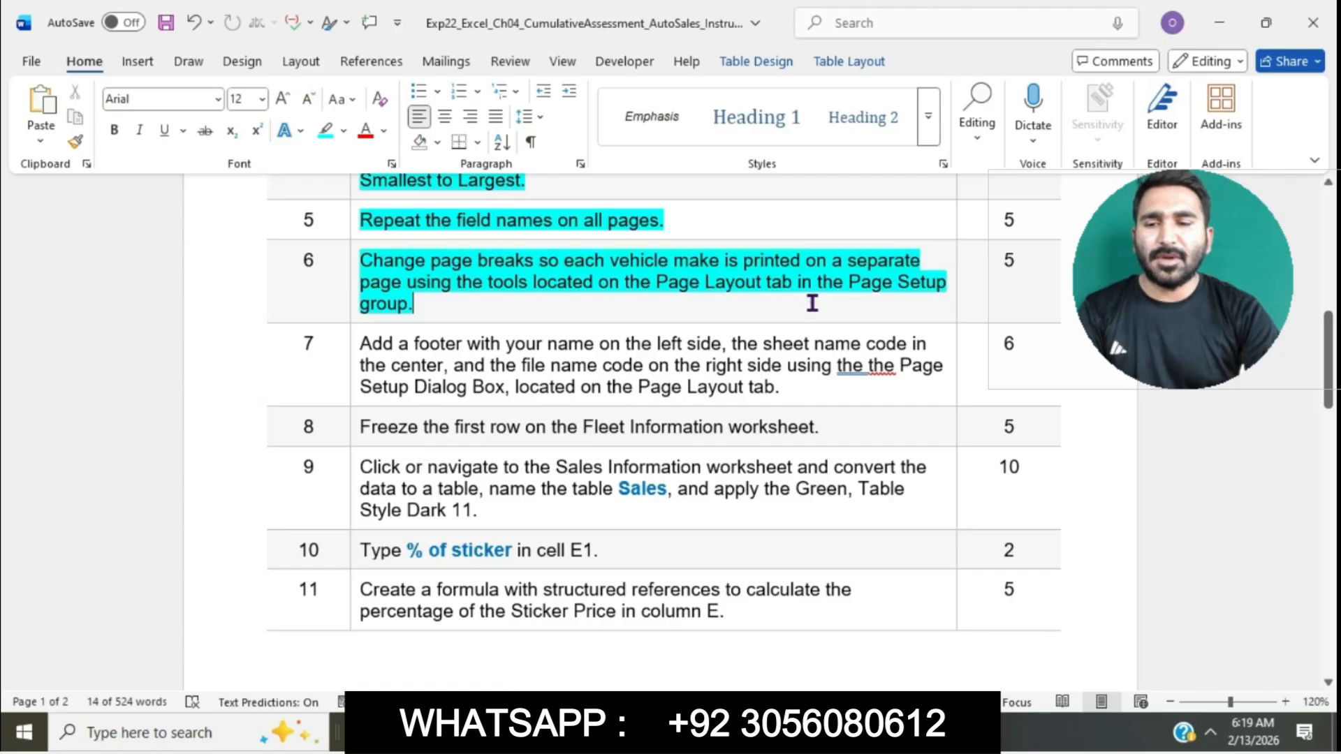
scroll(812, 303, "down", 1)
triple_click(362, 285)
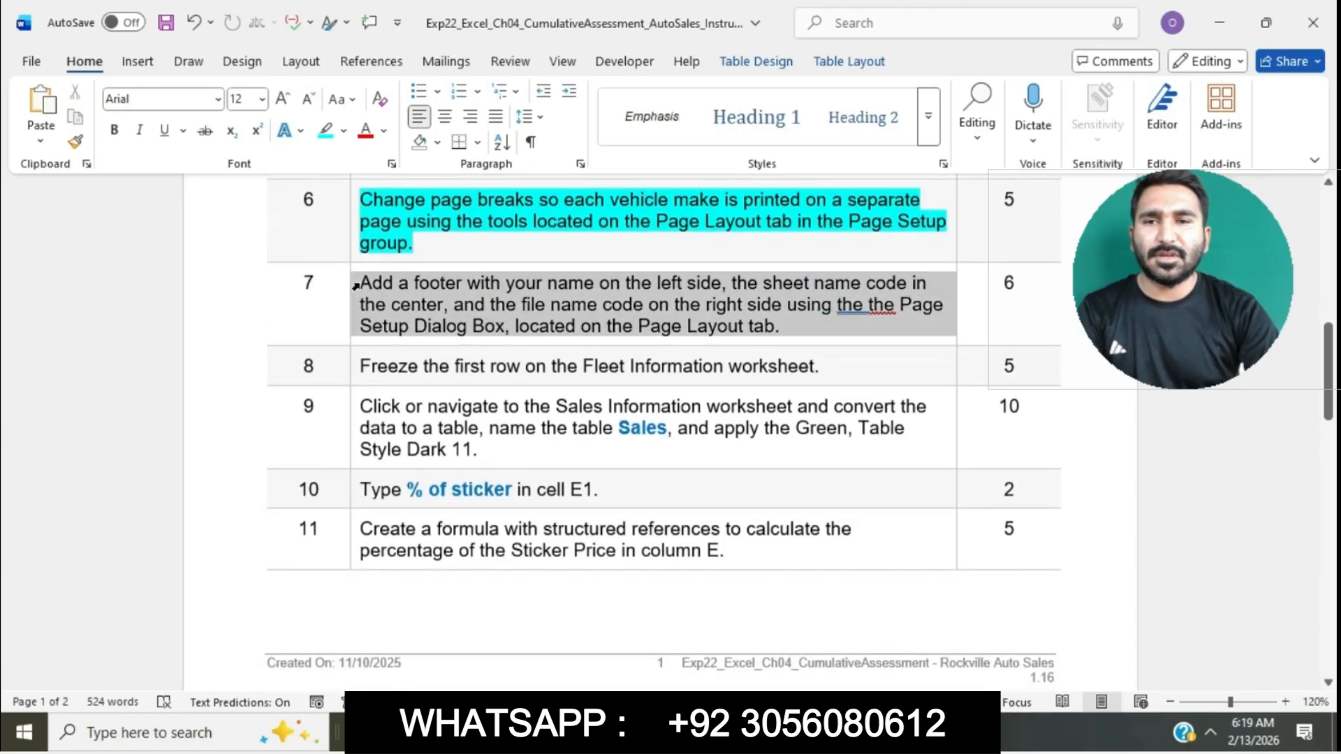
left_click(446, 248)
key("Right")
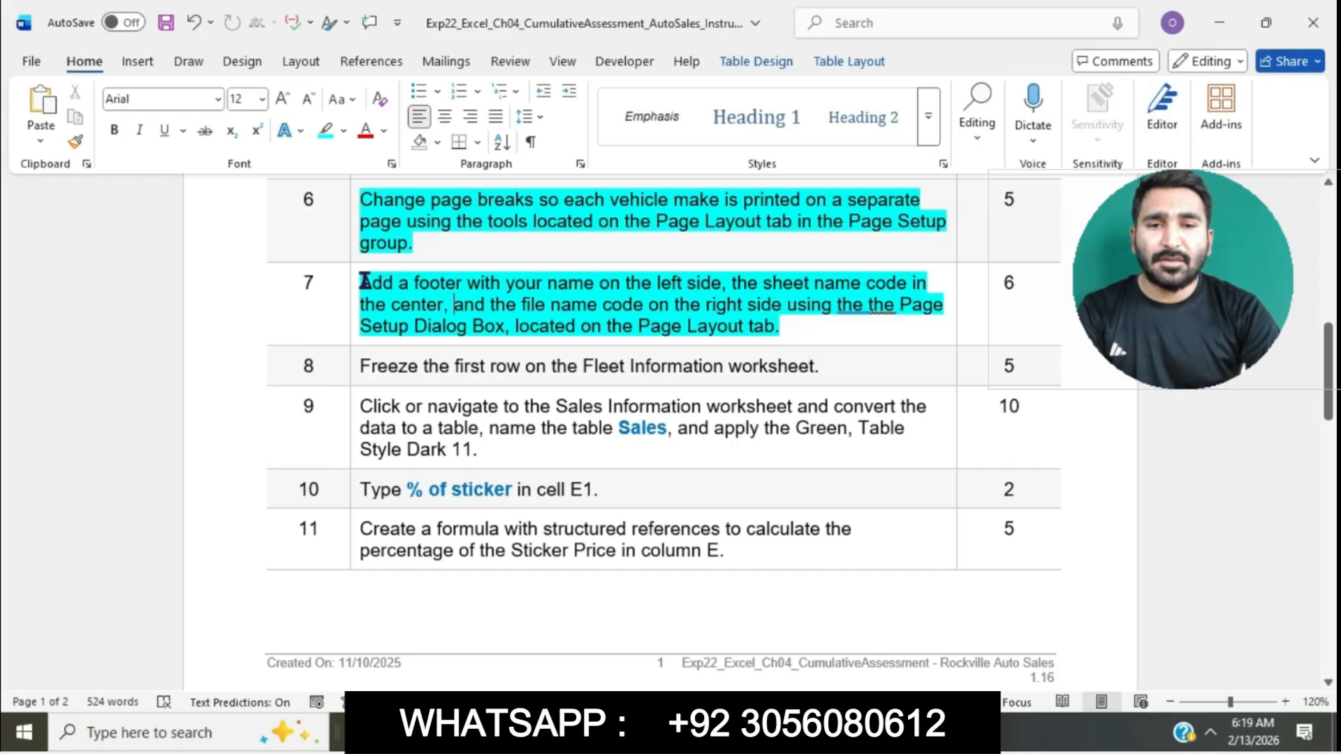
left_click_drag(361, 280, 706, 298)
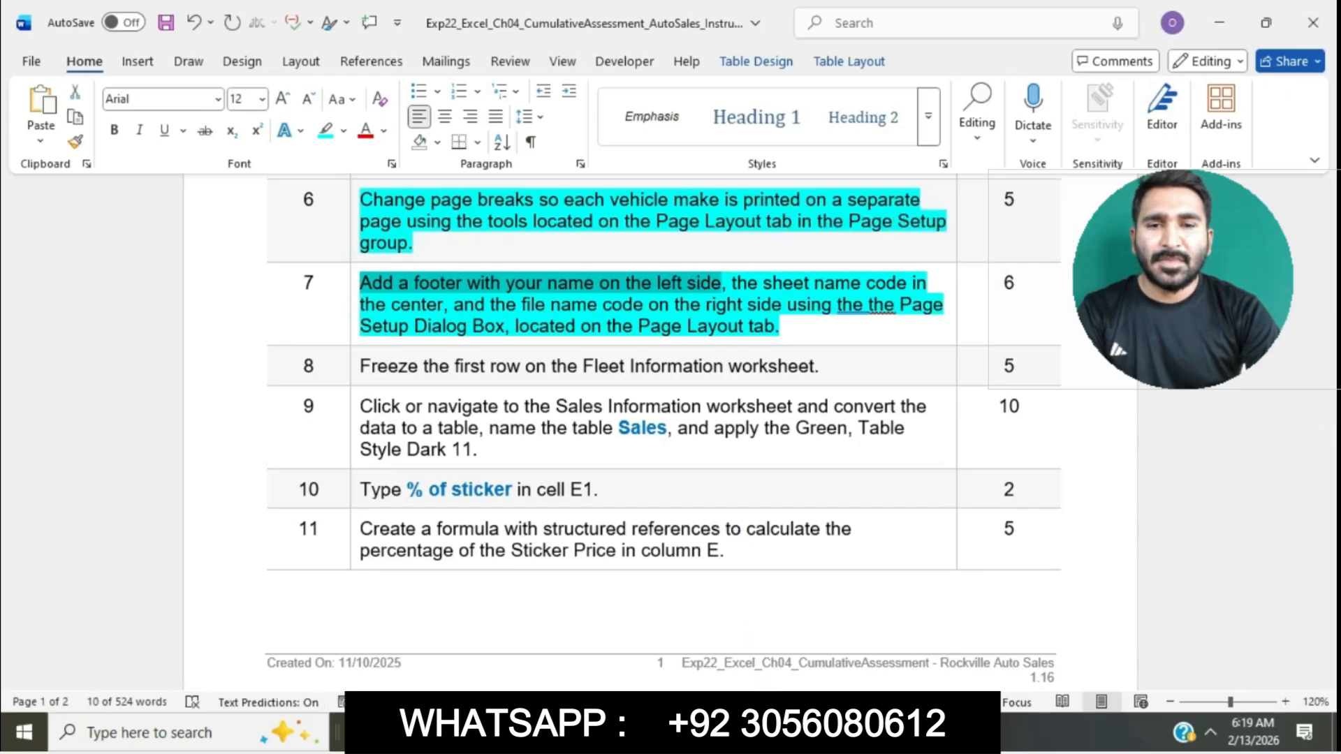
Switch to Excel, start a custom footer for the Fleet Information worksheet, and enter the student's name in its left section
mouse_move(758, 734)
left_click(757, 636)
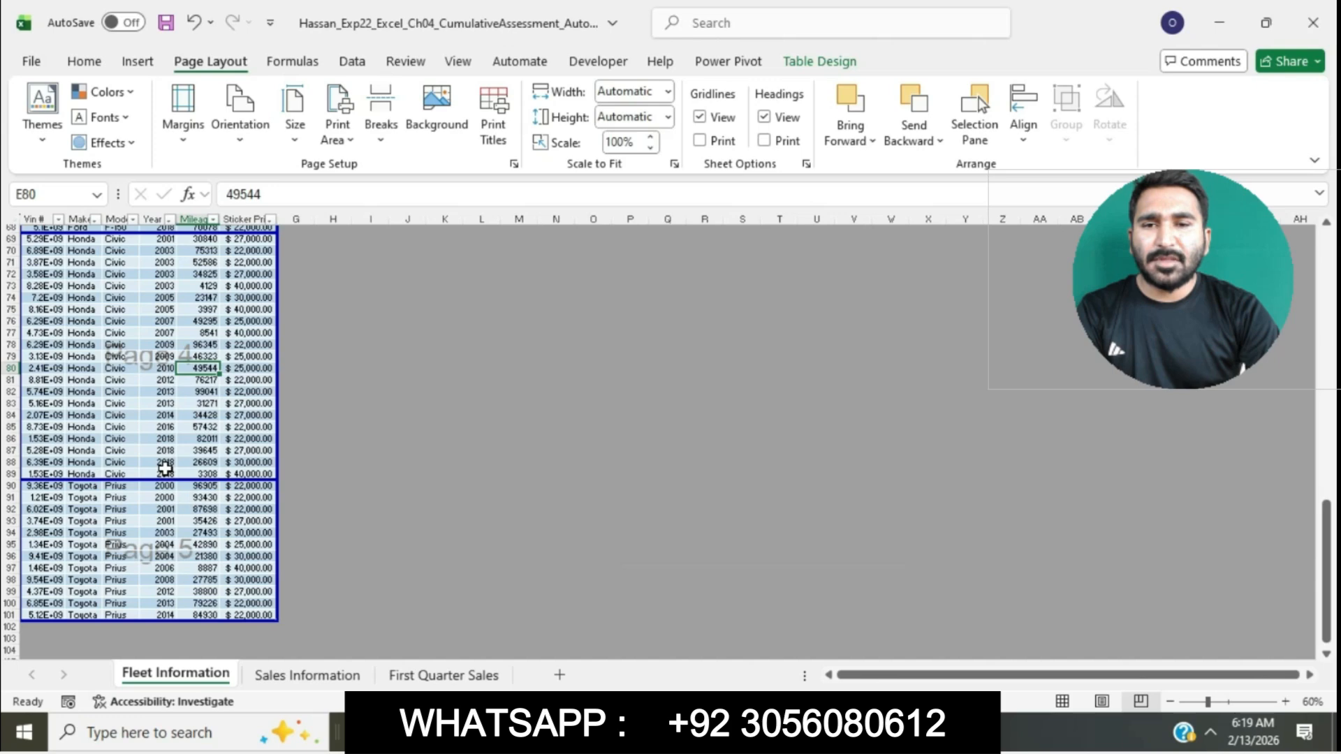
left_click(162, 462)
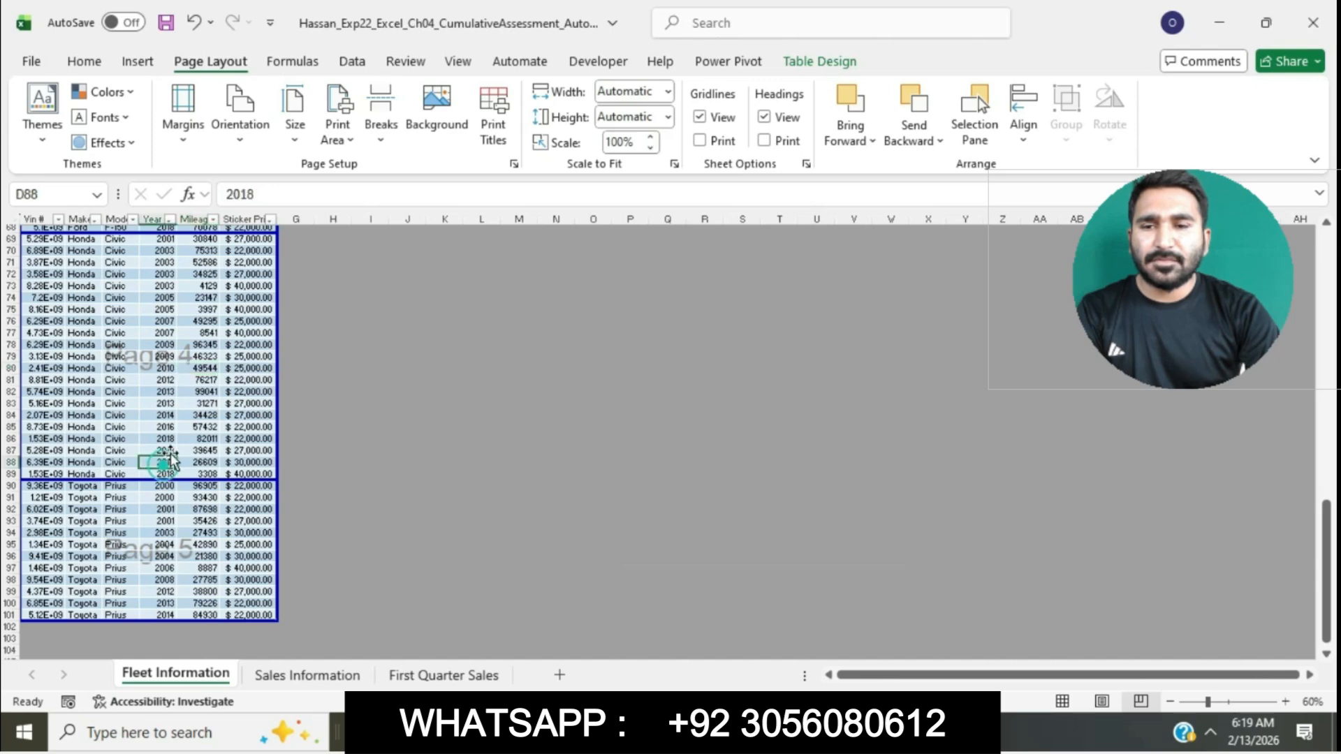
left_click(514, 166)
left_click(812, 152)
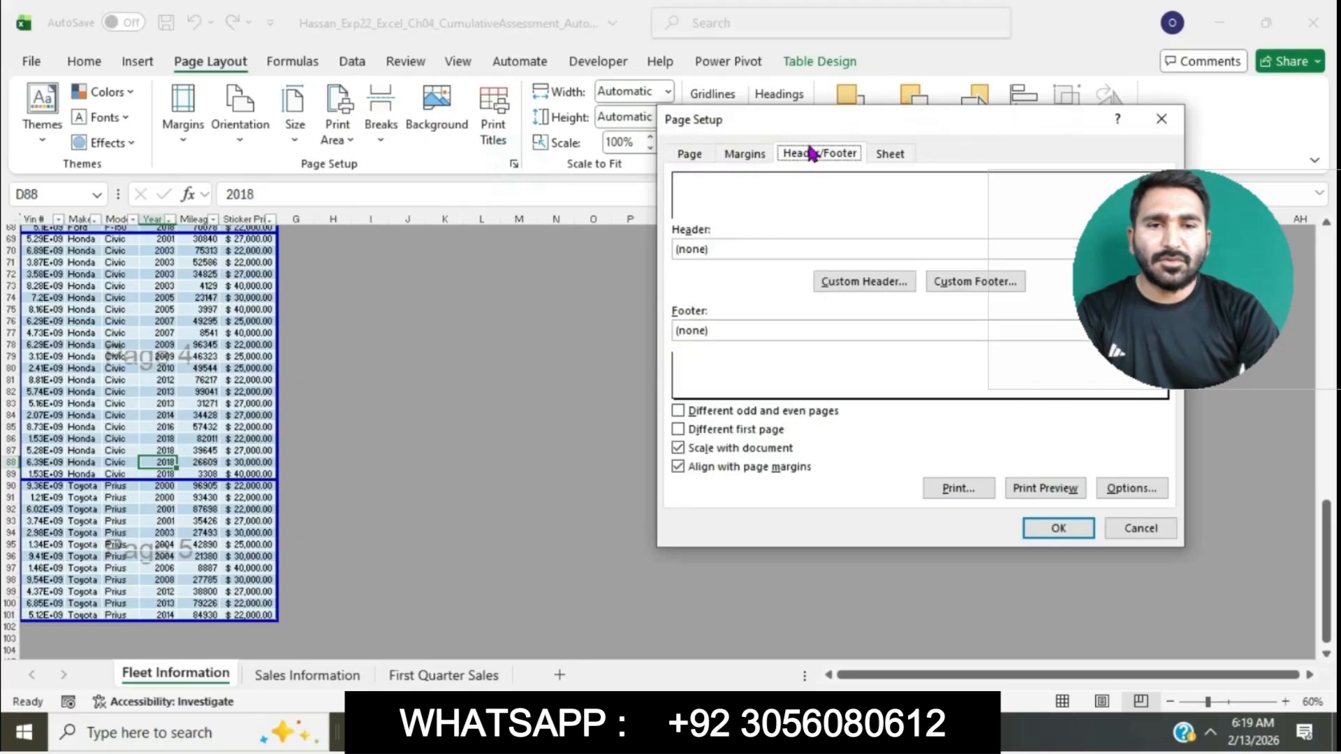
left_click(986, 283)
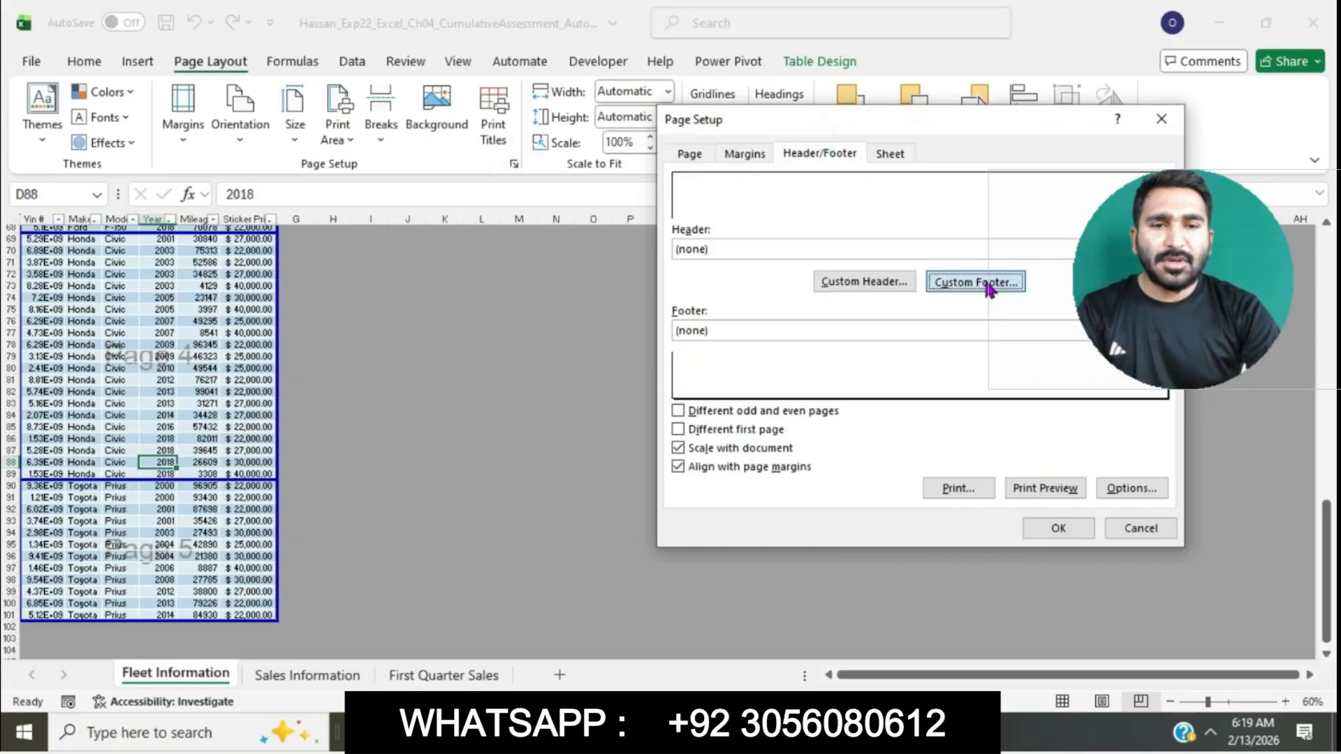
key("alt+Tab")
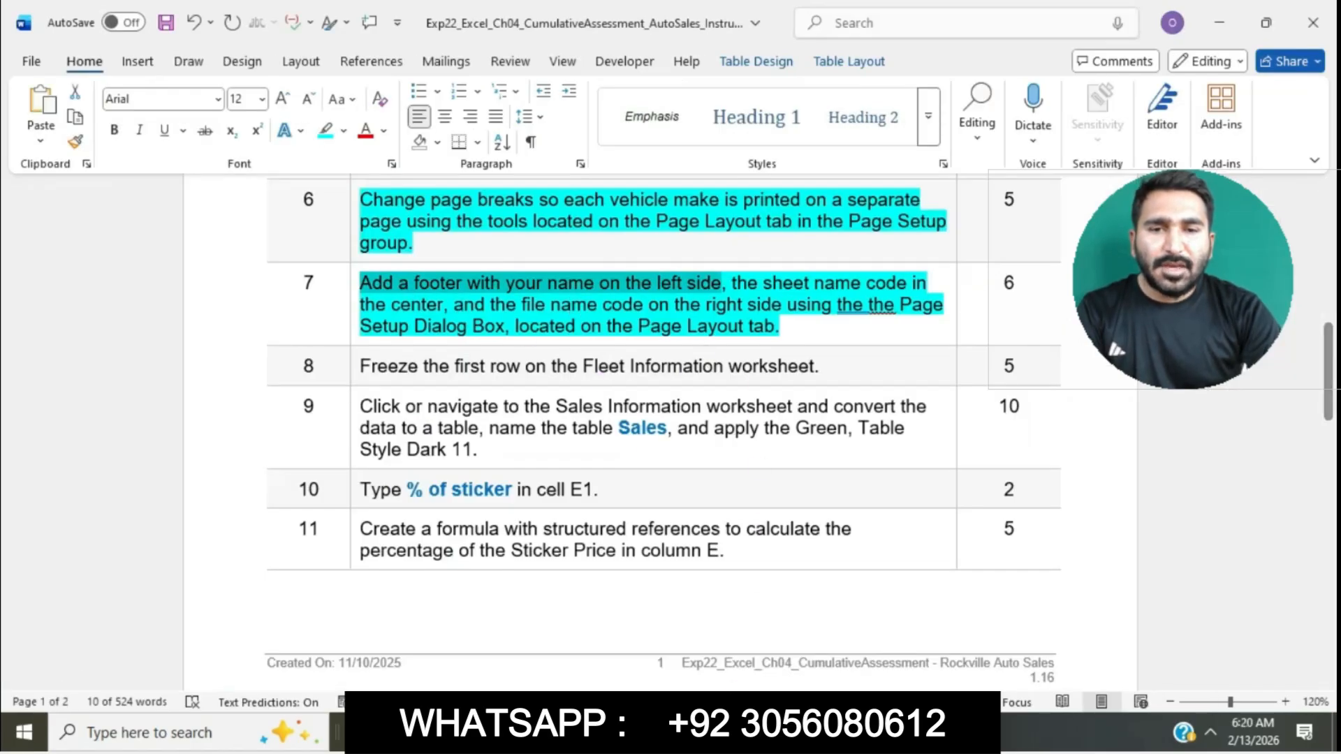
key("alt+Tab")
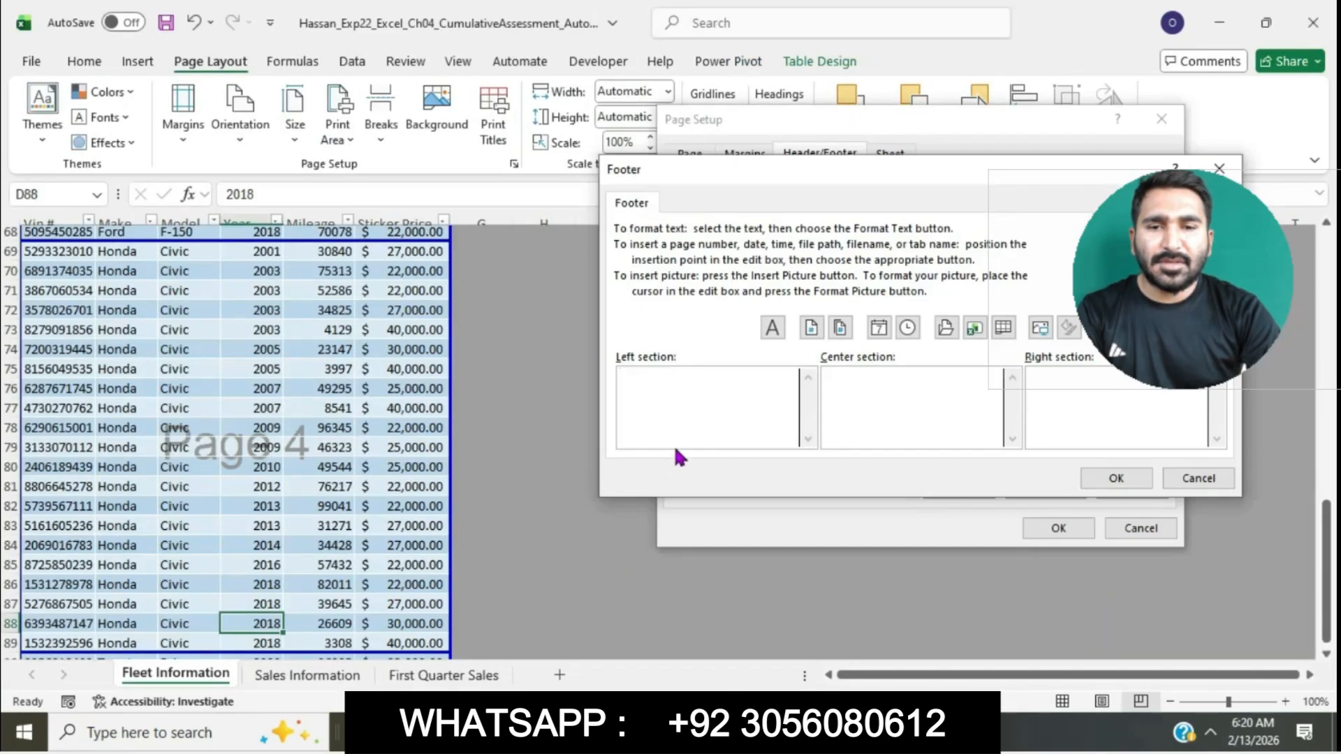
type("Hassan")
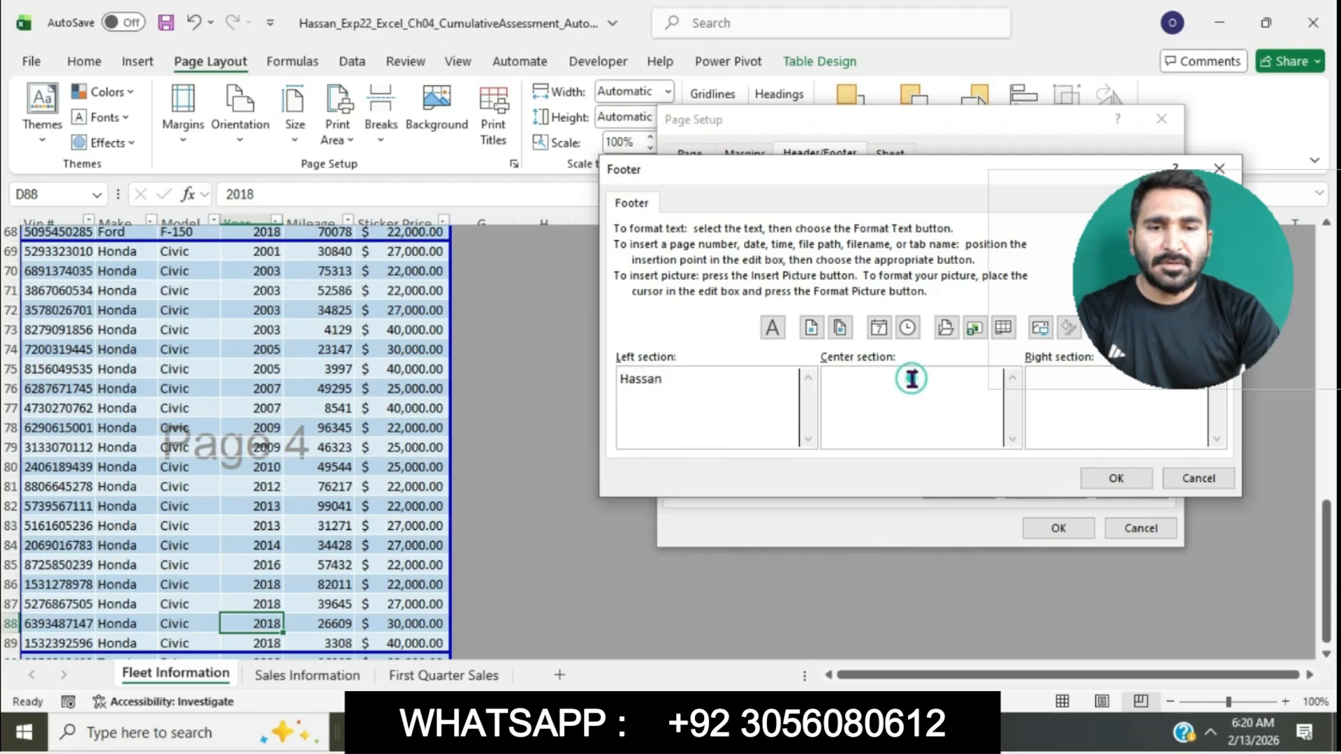
Add the sheet name code to the footer's center section and the file name code to its right section, then apply the footer
key("alt+Tab")
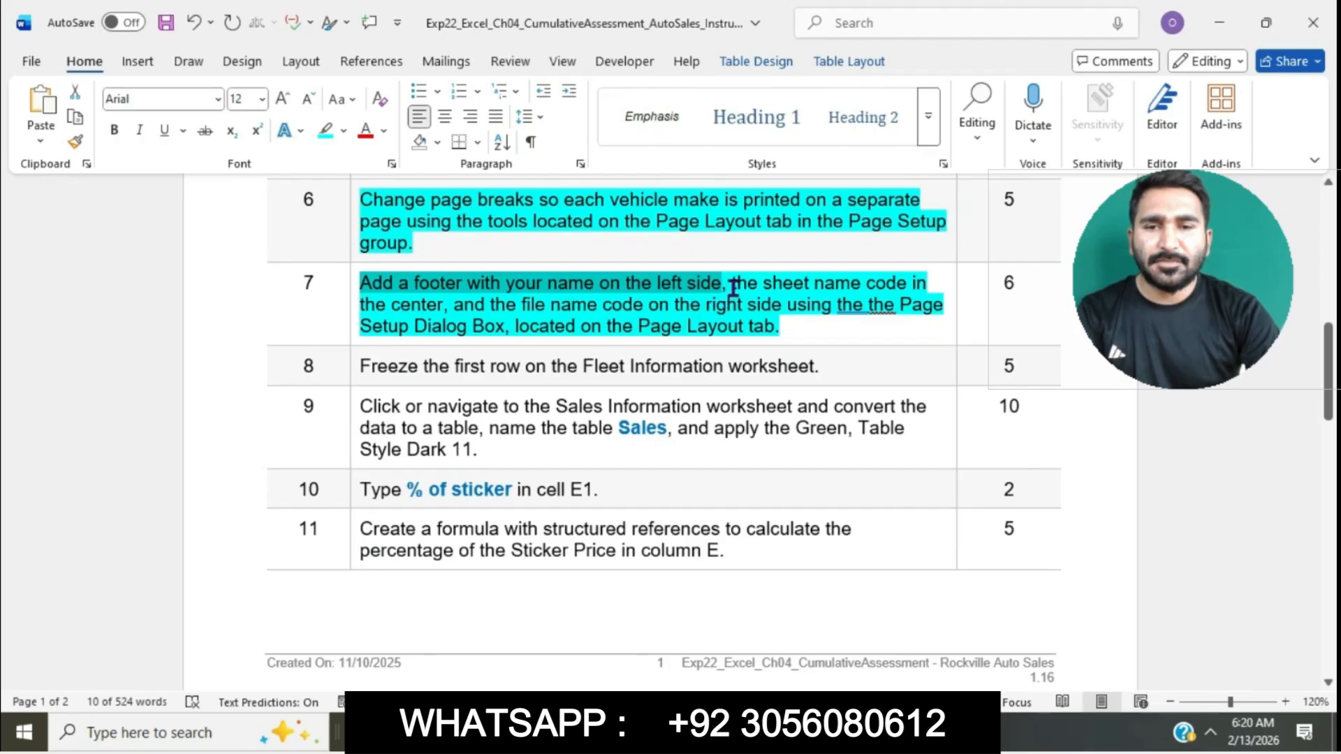
left_click_drag(732, 286, 450, 305)
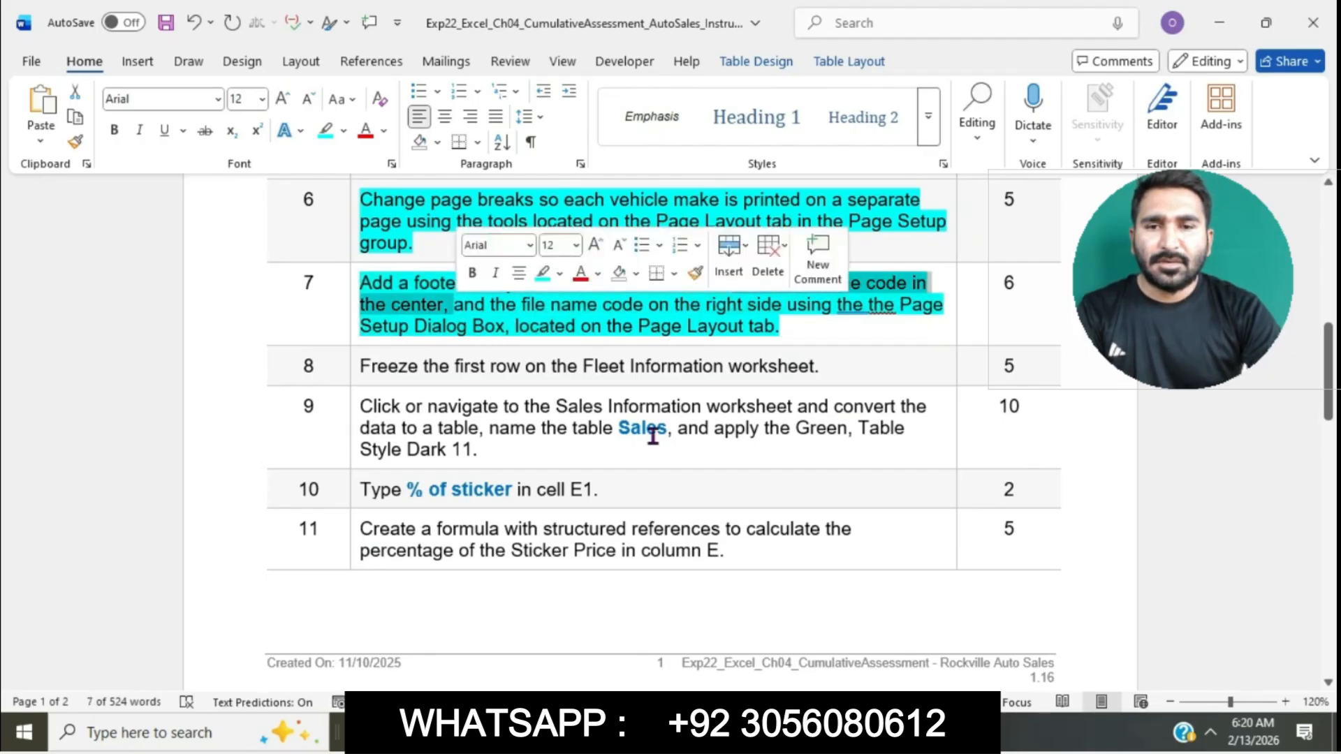
key("alt+Tab")
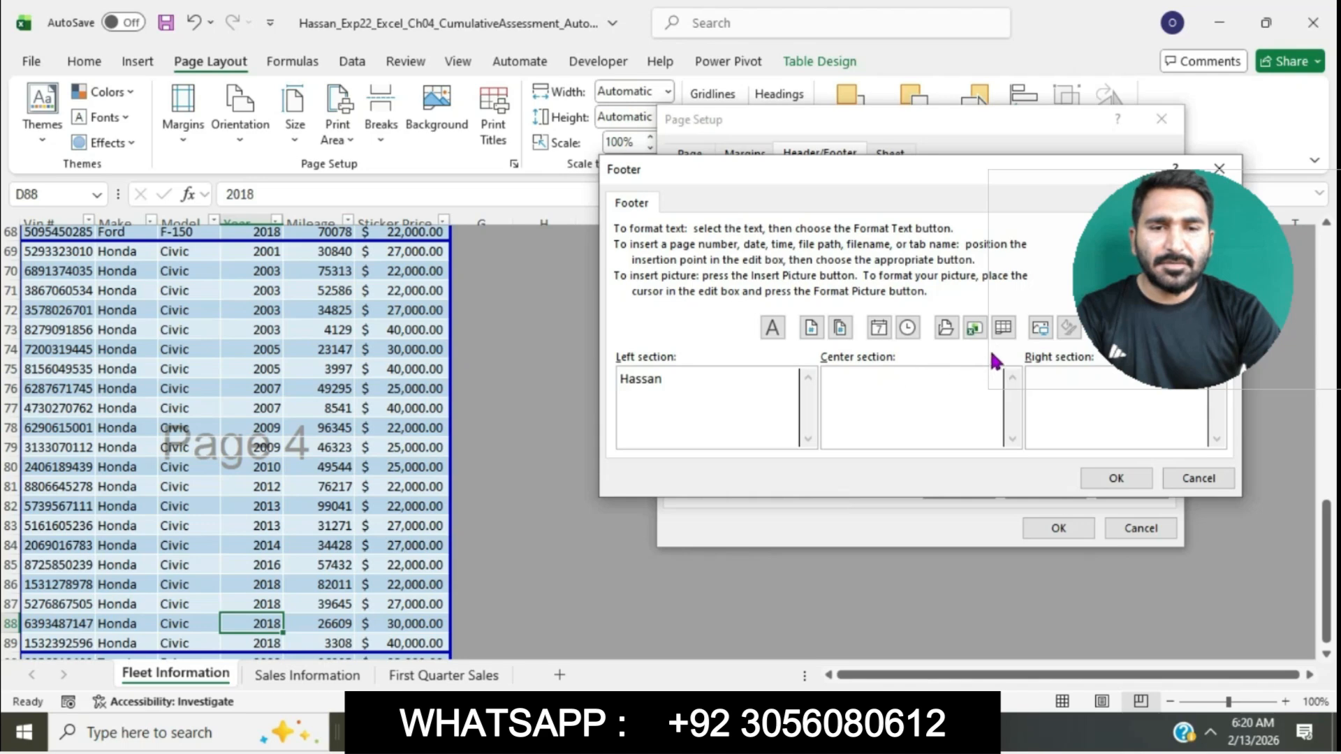
left_click(1003, 327)
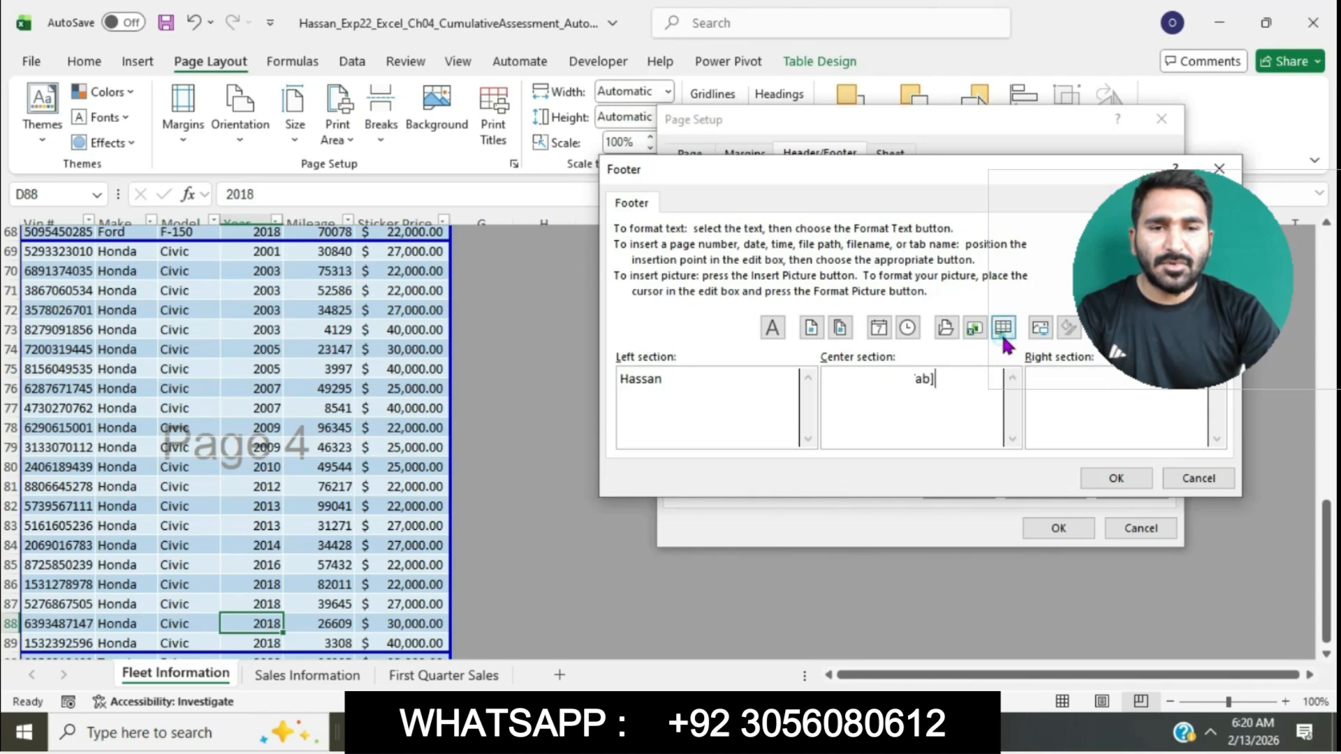
left_click(1083, 399)
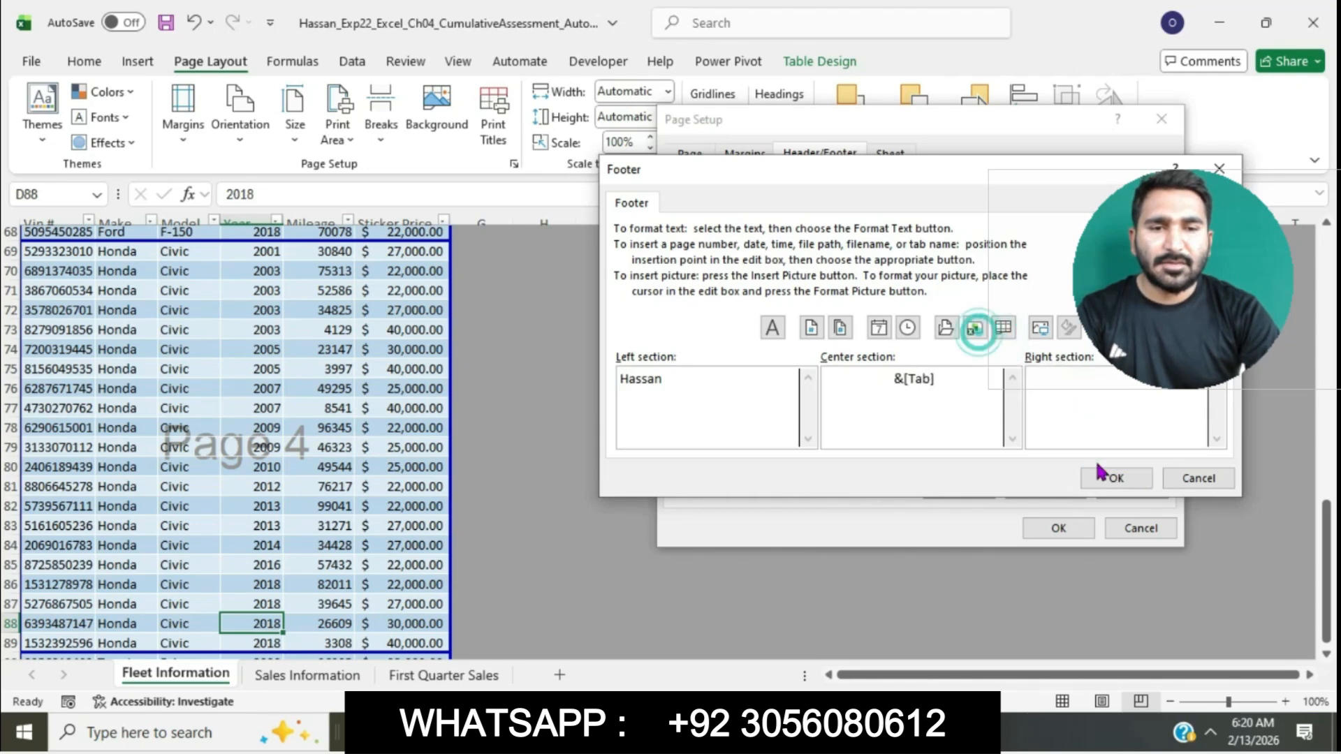
left_click(1120, 483)
left_click(1058, 528)
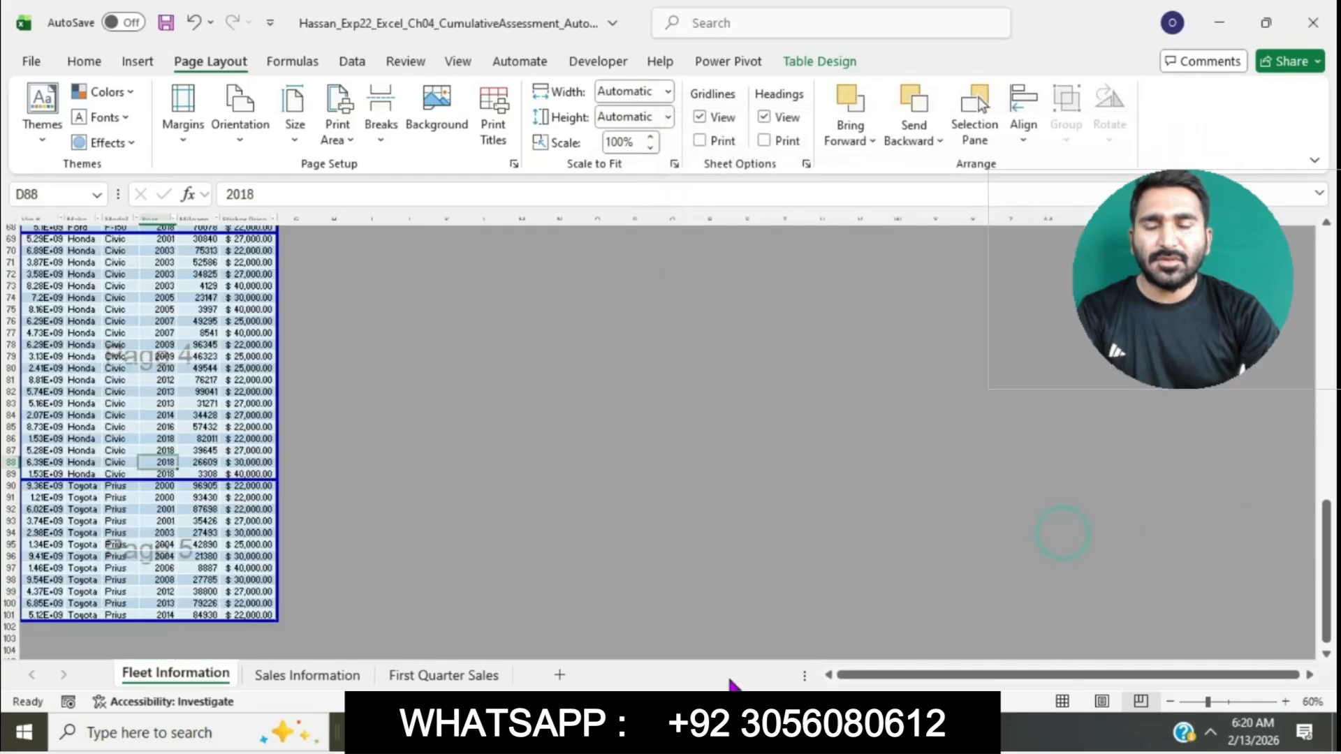
Switch to the Word instructions and highlight step 8 about freezing the first row in turquoise
key("alt+Tab")
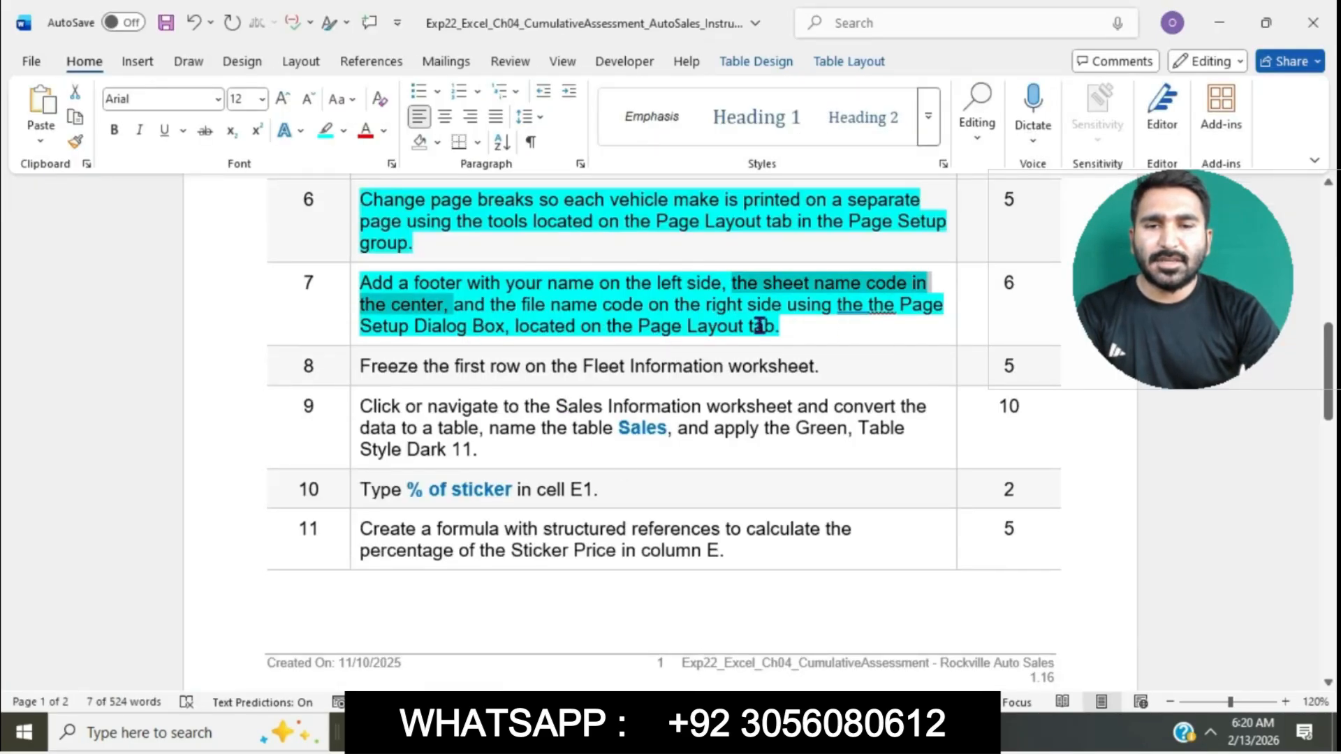
left_click(718, 328)
scroll(710, 333, "down", 2)
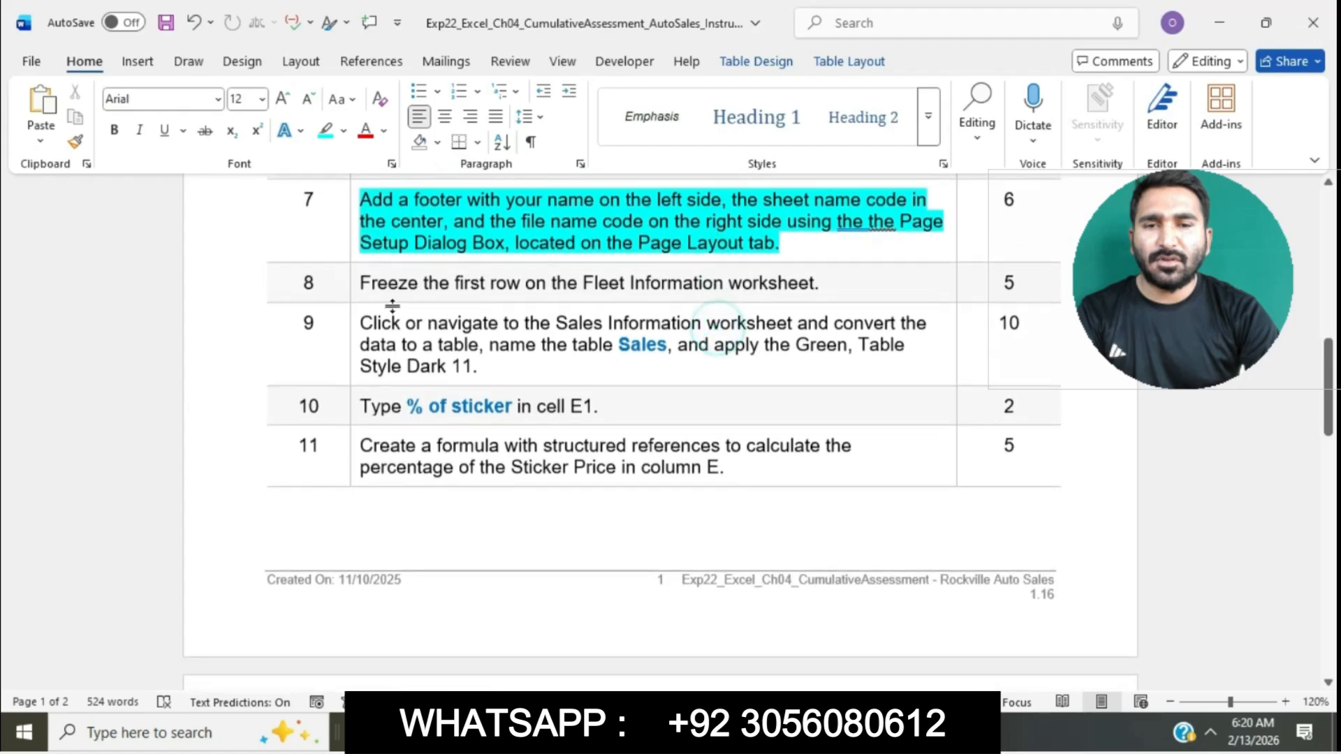
left_click(353, 291)
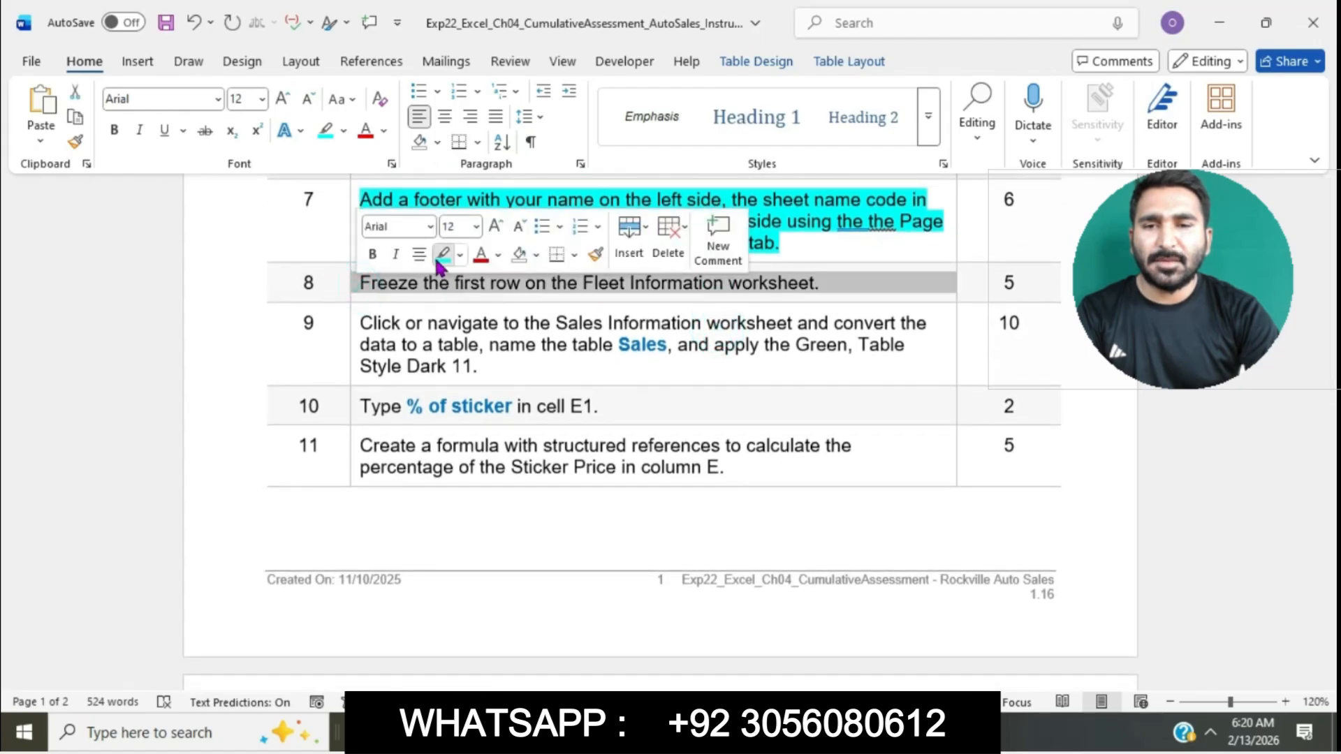
left_click(443, 255)
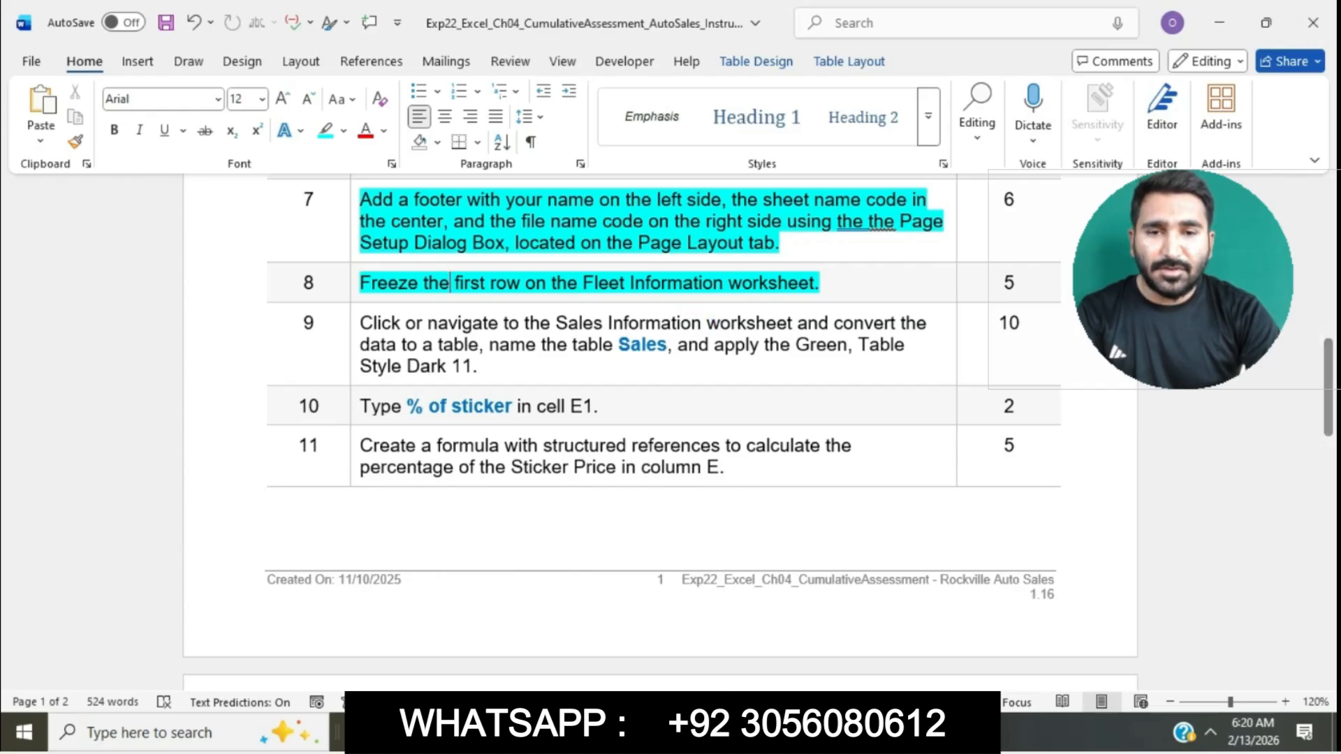
Switch to Excel and freeze the top row of the Fleet Information worksheet
key("alt+Tab")
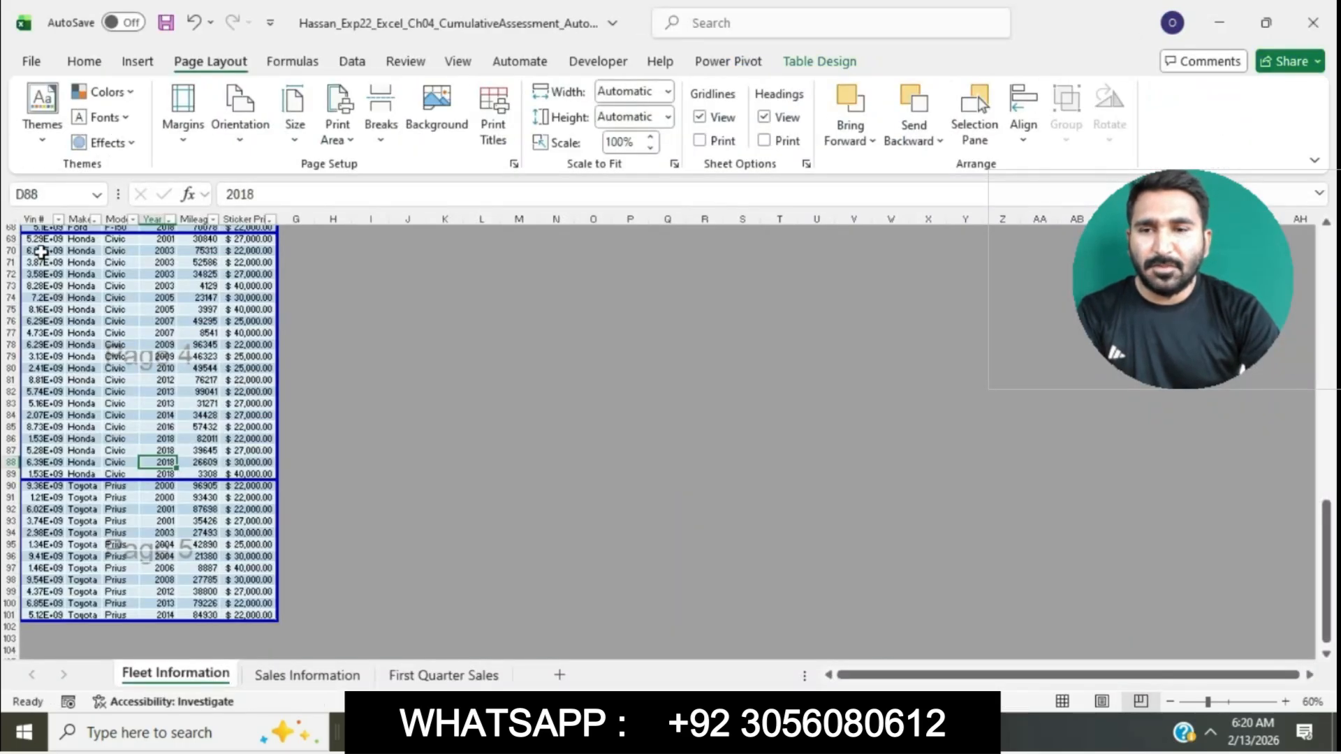
scroll(42, 252, "up", 20)
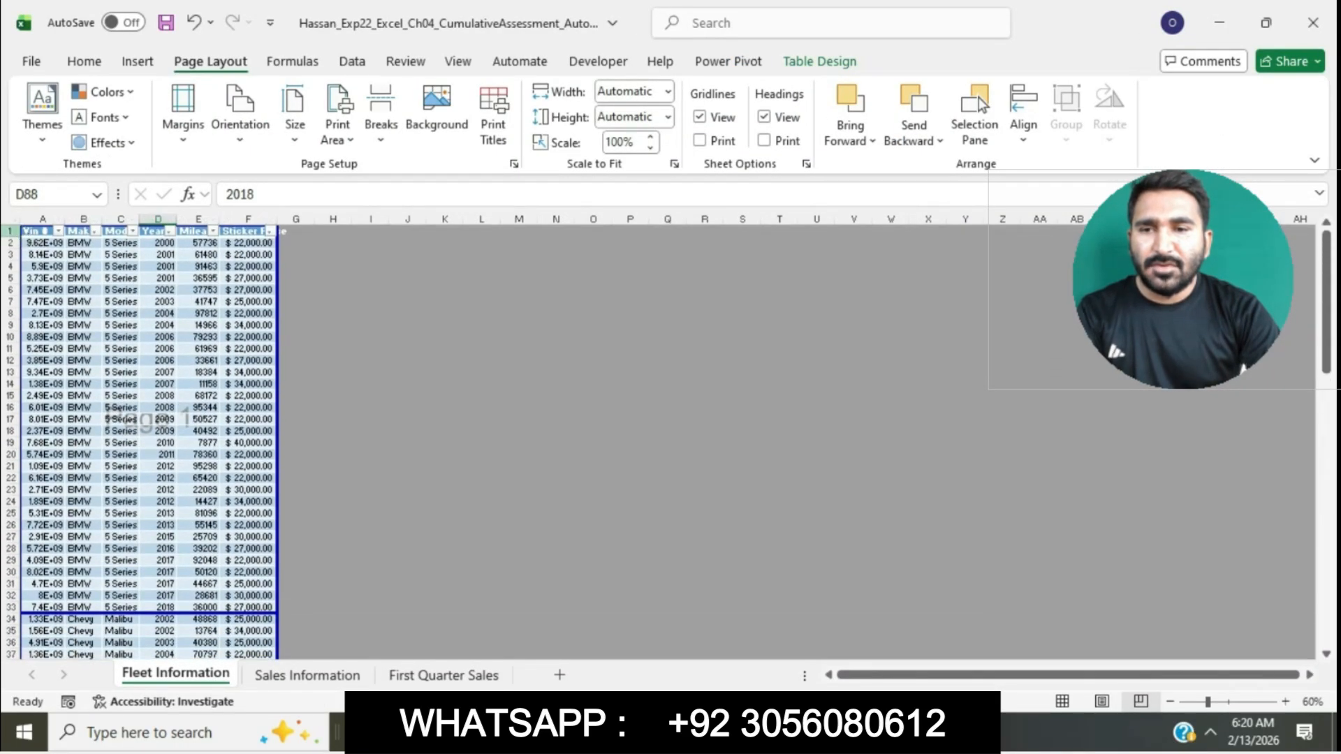
left_click(11, 231)
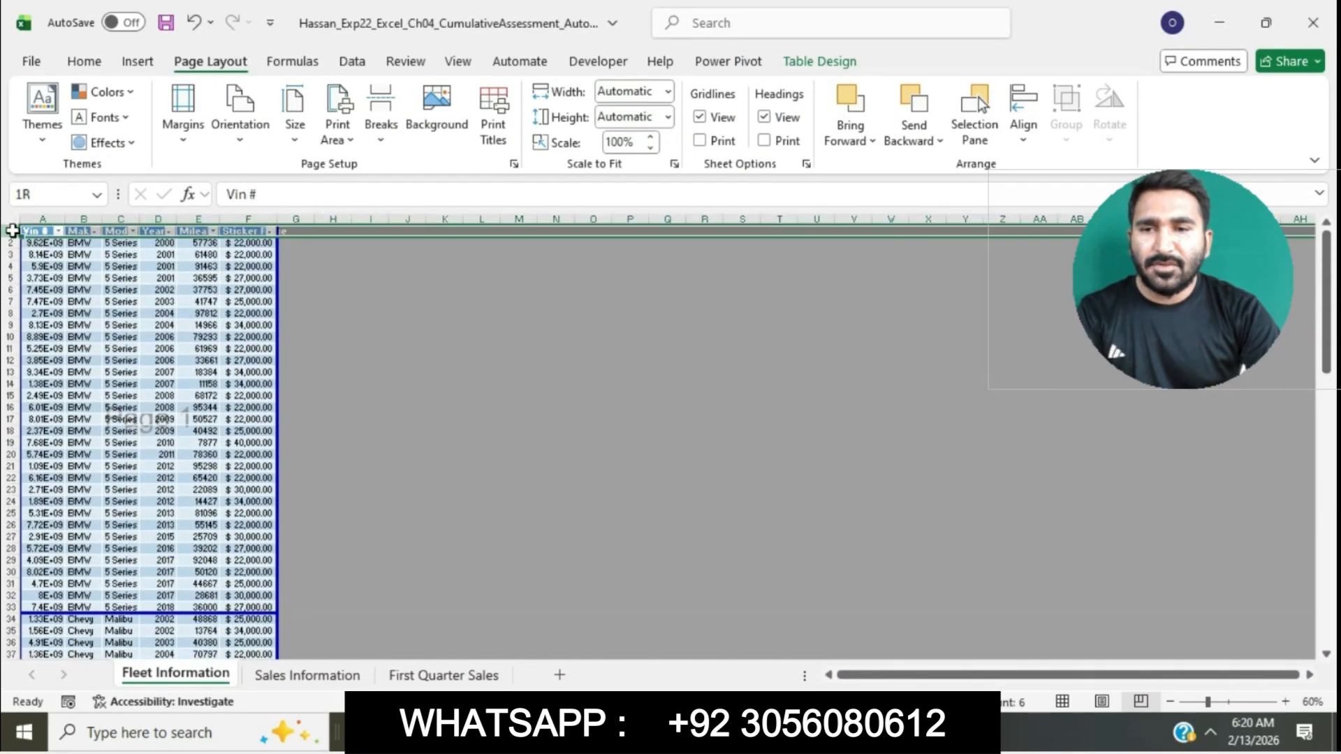
left_click(461, 61)
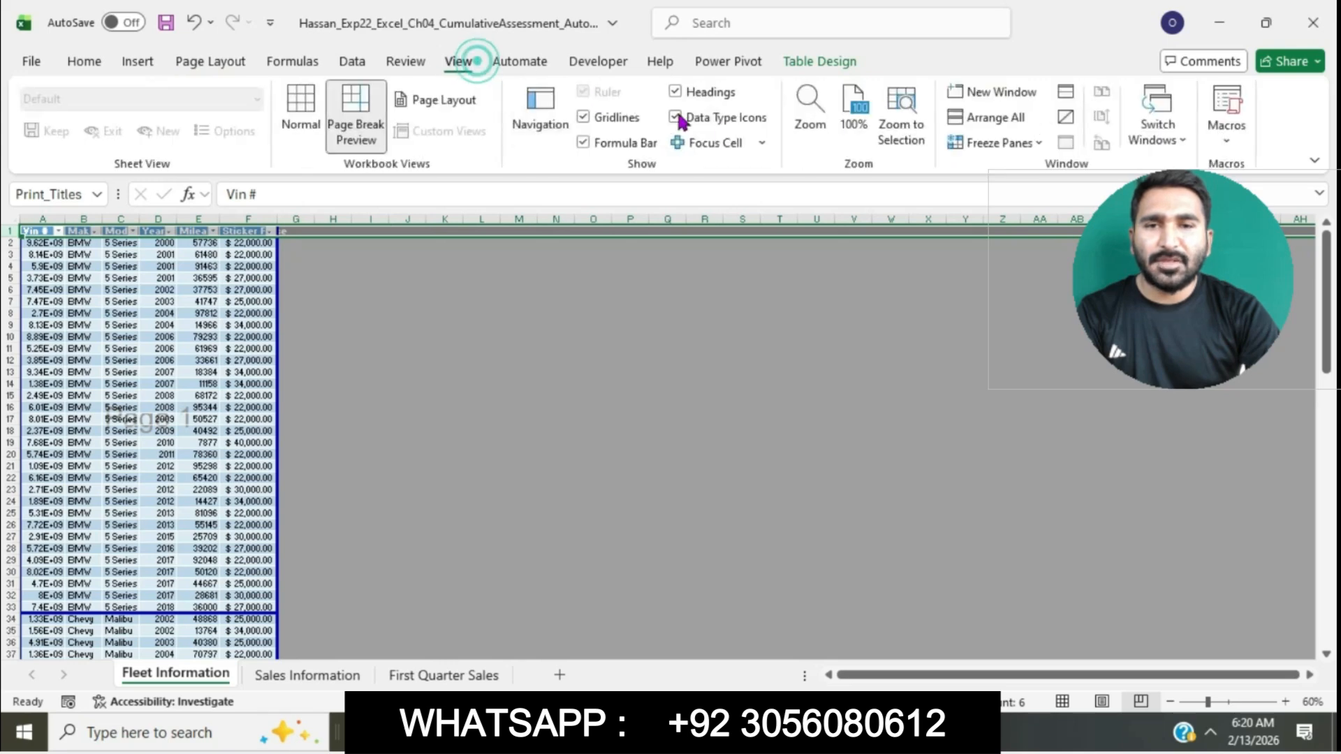
left_click(992, 143)
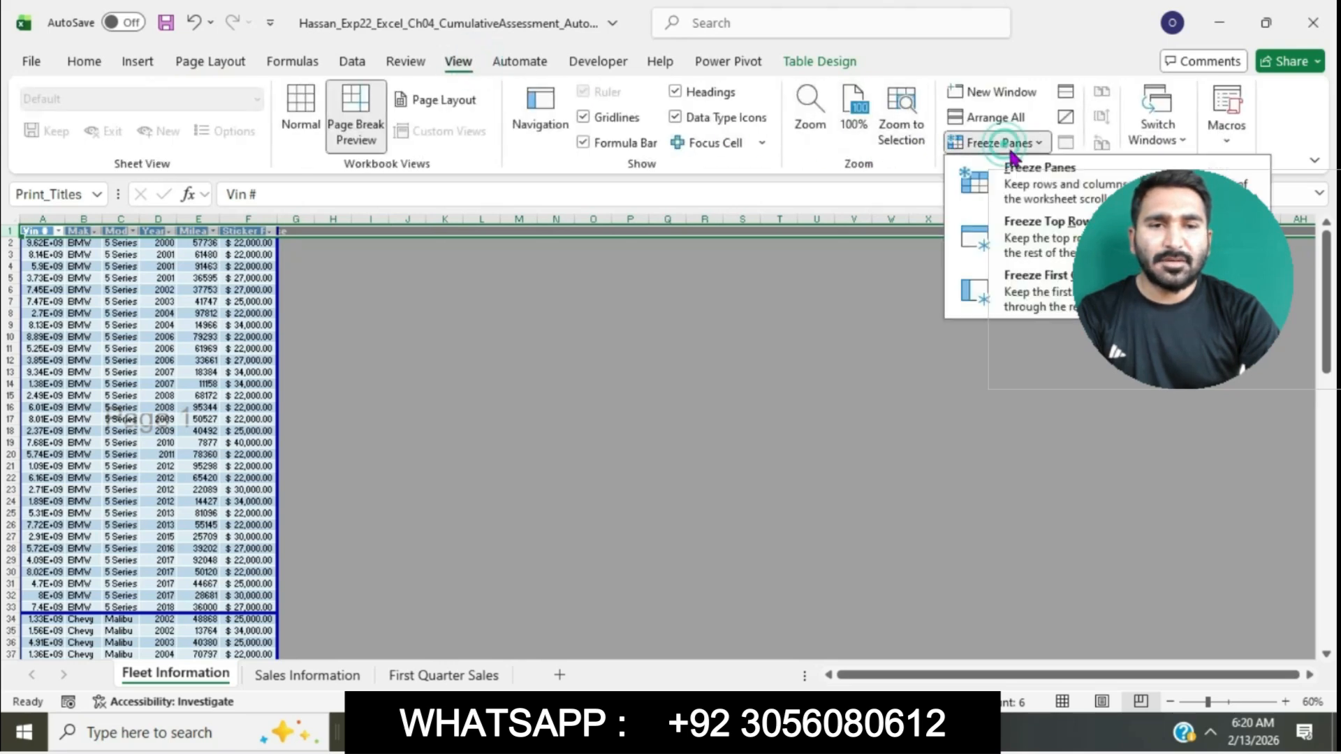
left_click(1067, 243)
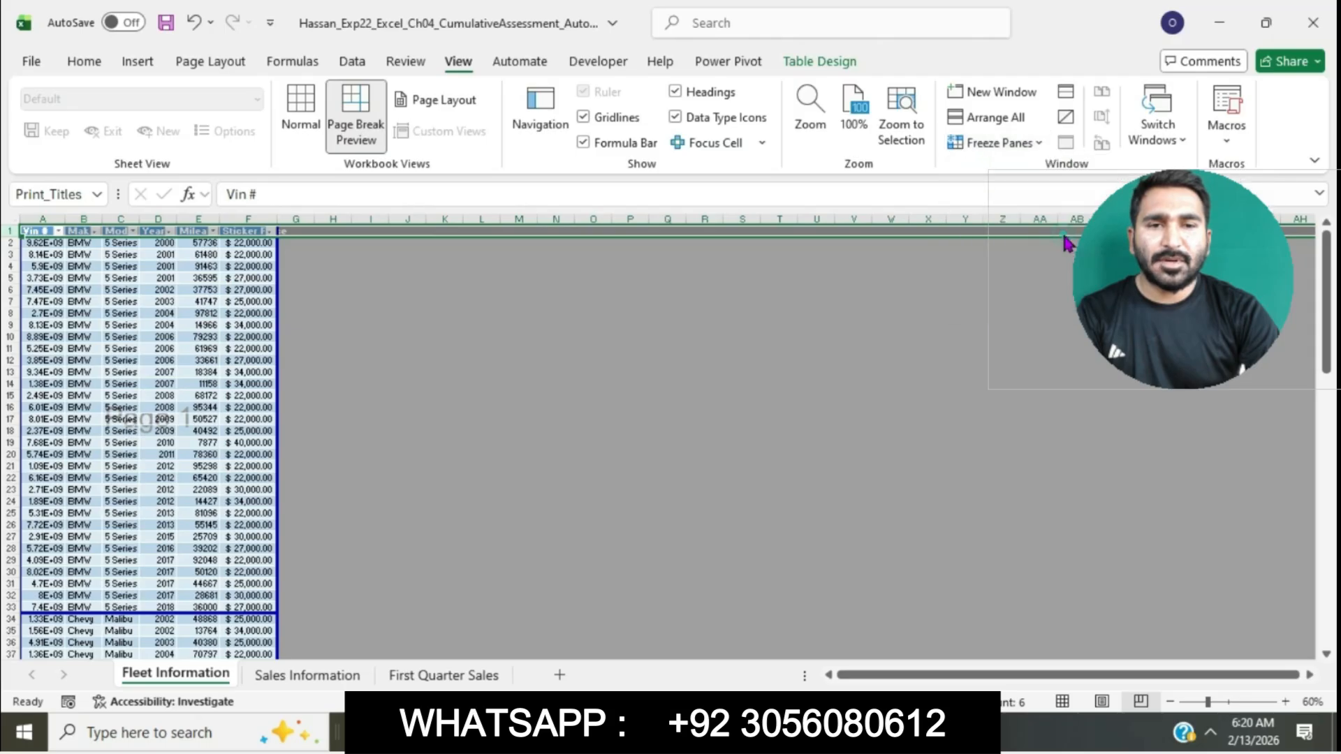
Check the frozen top row of the Fleet Information worksheet against the data rows below it
left_click(739, 395)
scroll(736, 401, "down", 2)
scroll(736, 401, "up", 2)
scroll(735, 400, "down", 2)
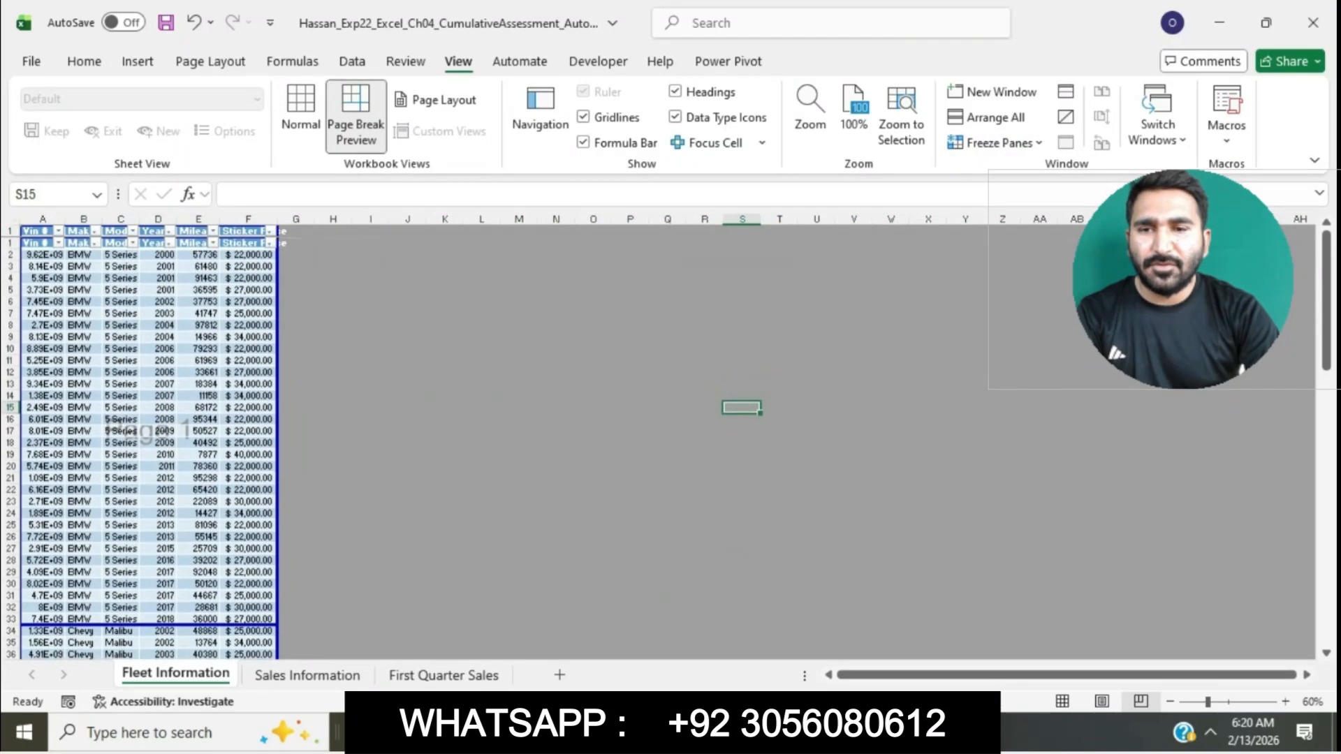
Switch to the Word instructions and highlight step 9 about the Sales Information table in turquoise
key("alt+Tab")
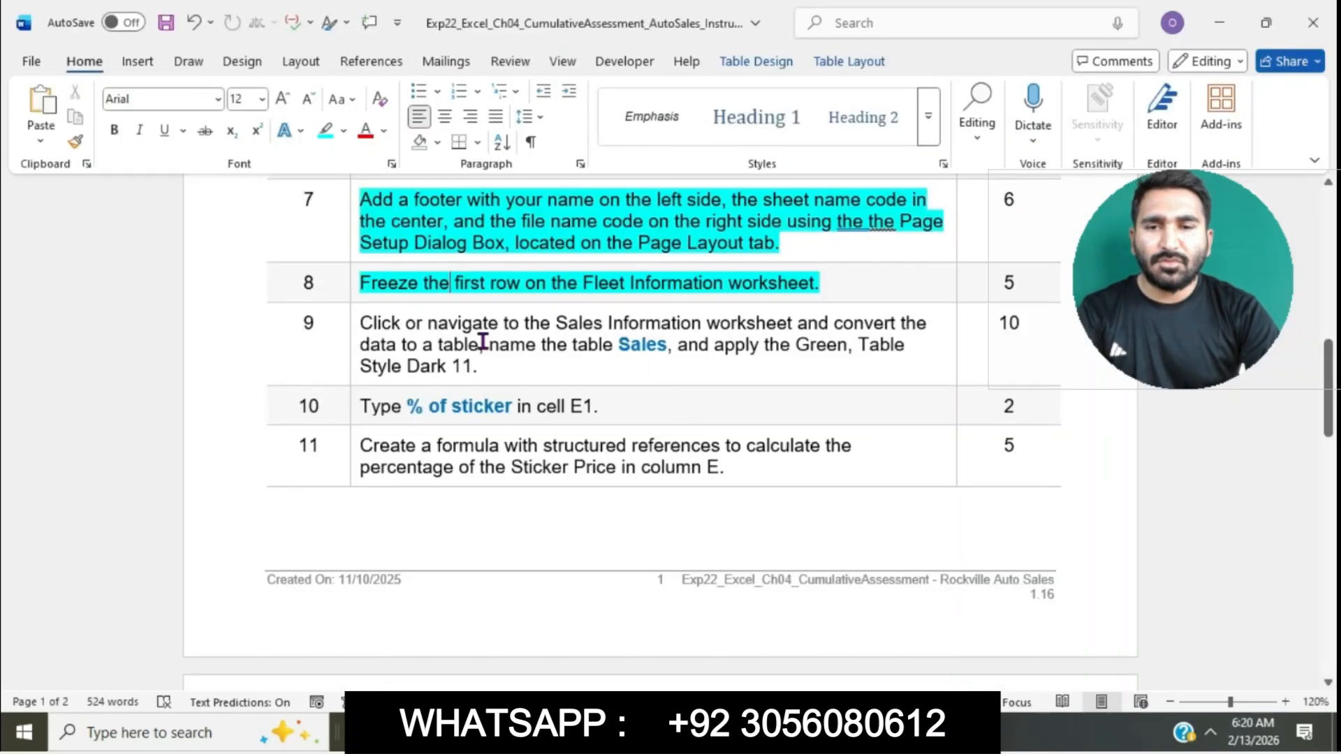
scroll(481, 341, "down", 1)
left_click(350, 289)
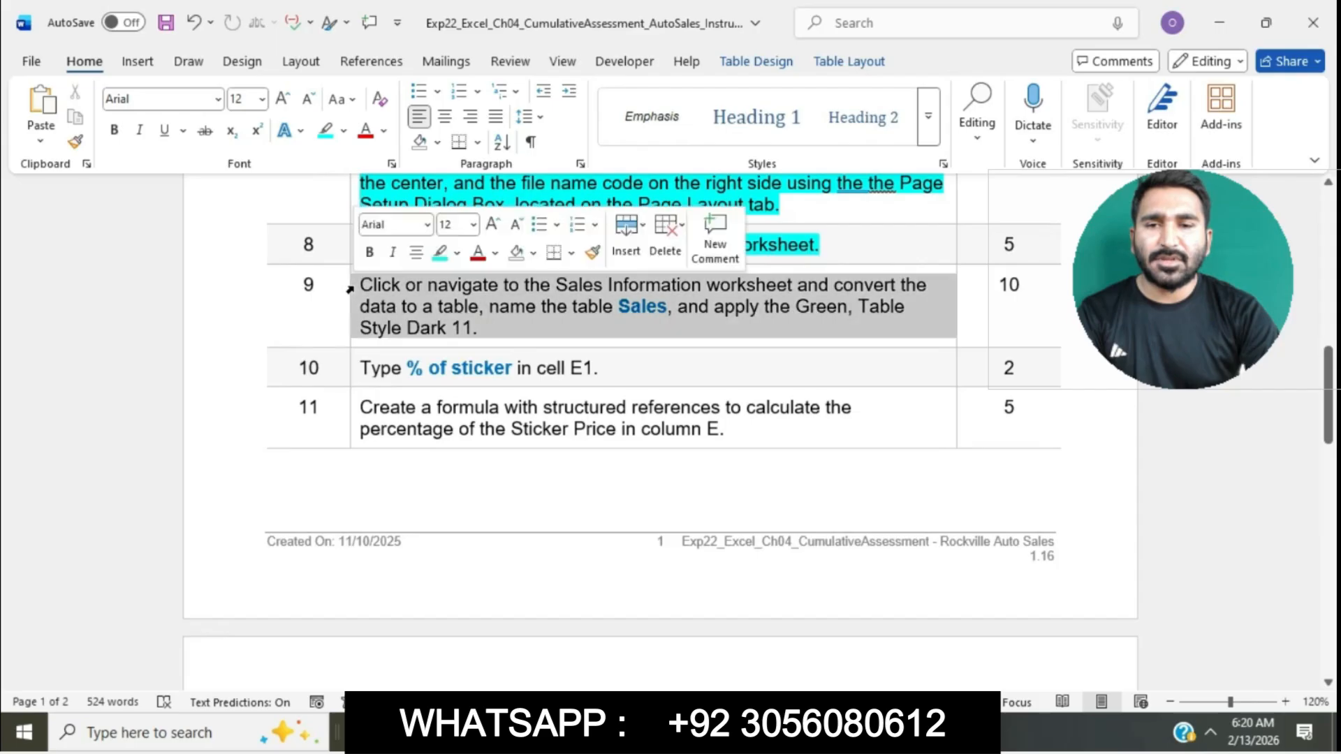
left_click(440, 252)
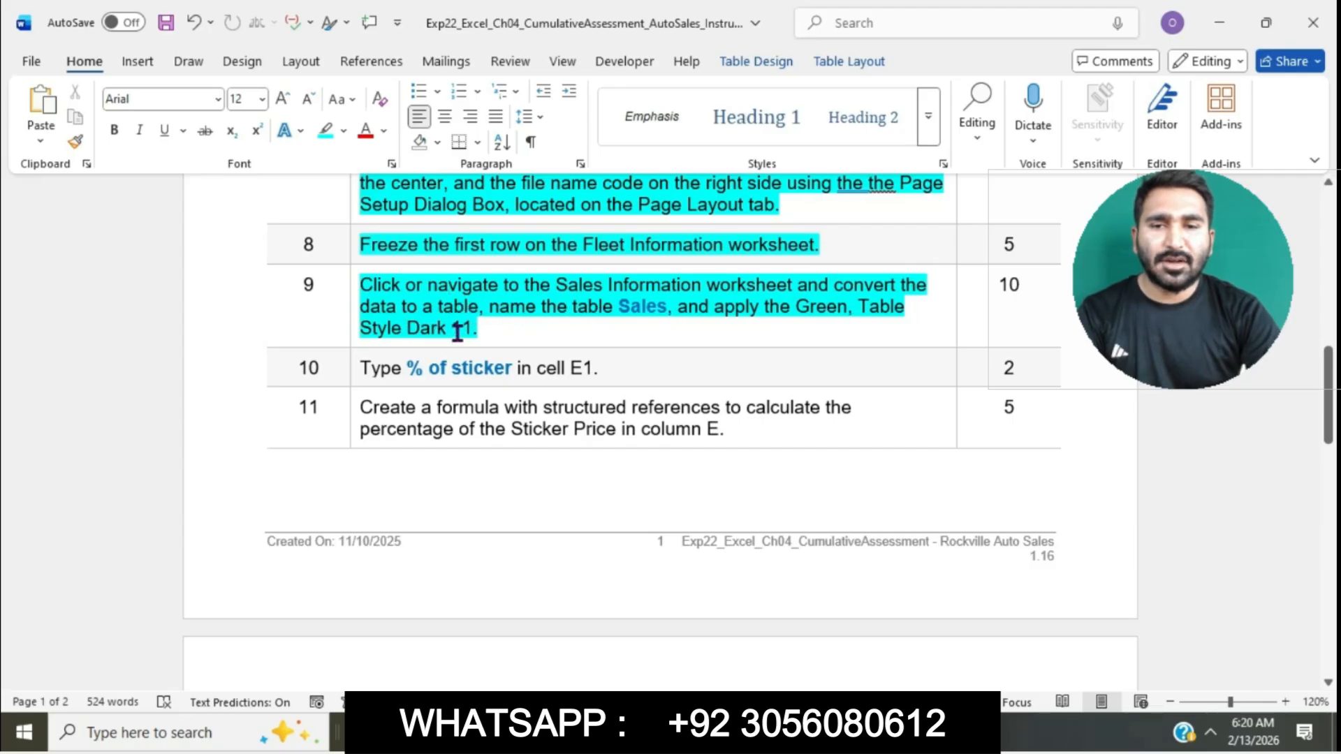
Following step 9, switch to Excel, open the Sales Information worksheet, and convert the data in A1:D30 to a table with headers
left_click_drag(363, 288, 796, 287)
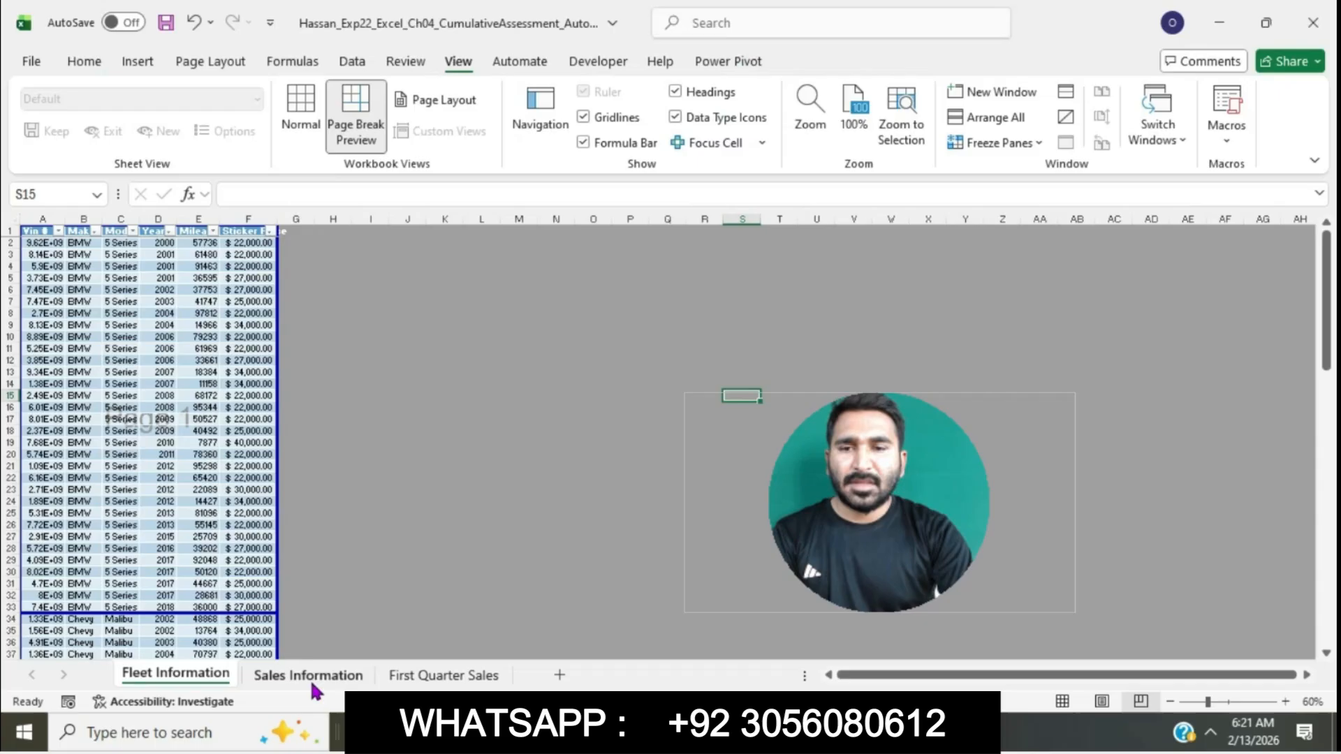
left_click(310, 677)
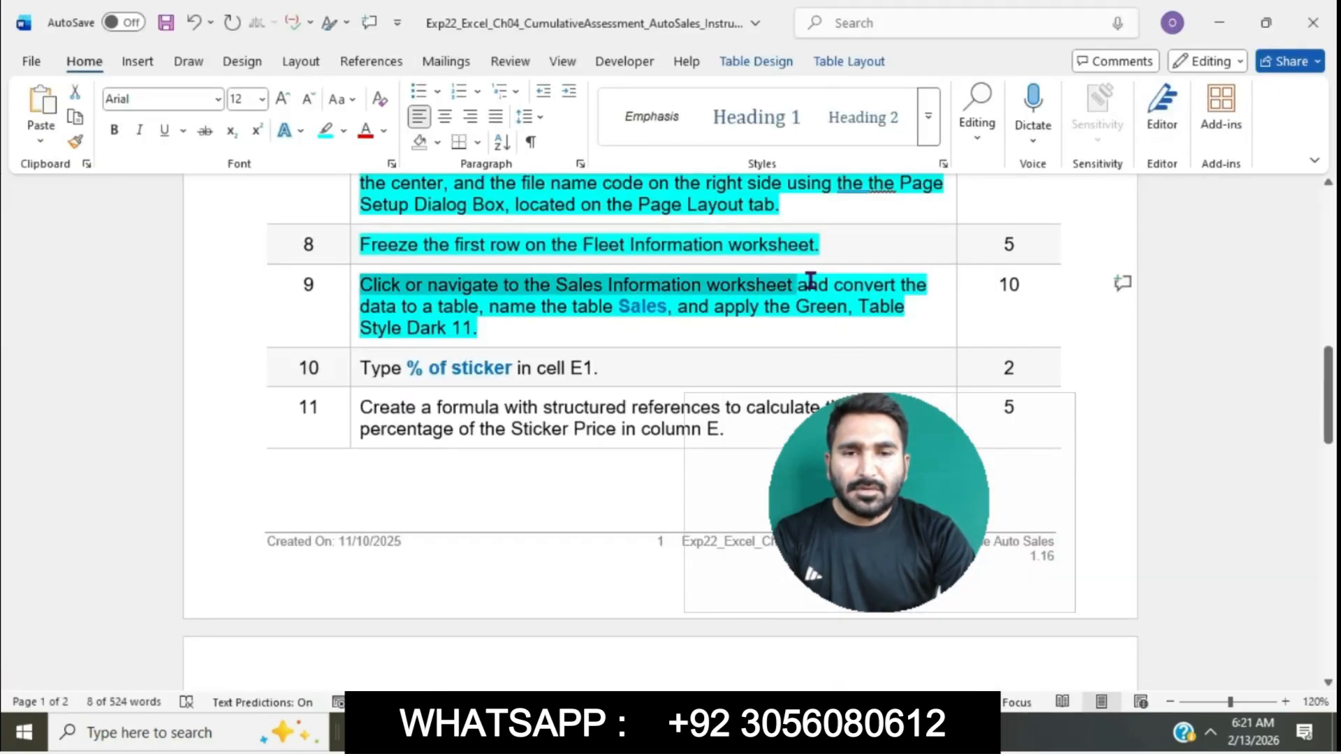
left_click_drag(814, 282, 550, 302)
left_click_drag(500, 303, 483, 303)
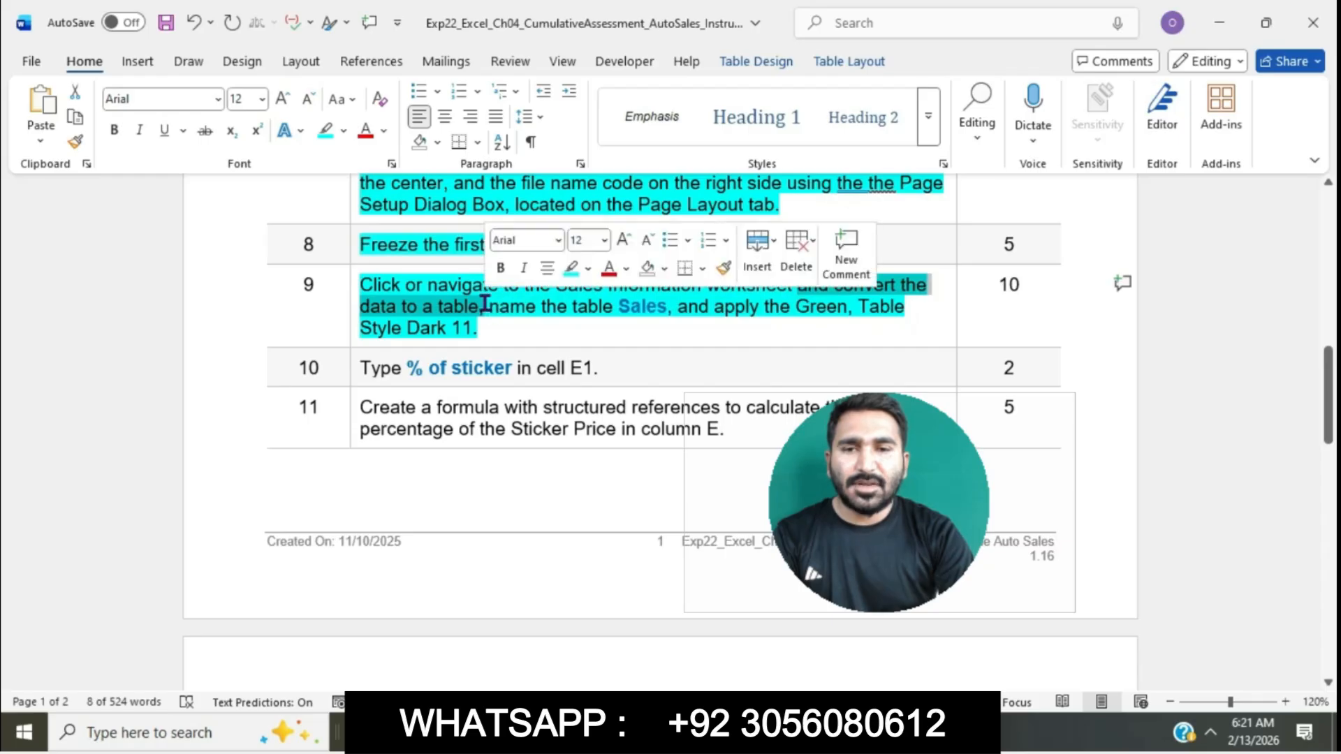
left_click(688, 732)
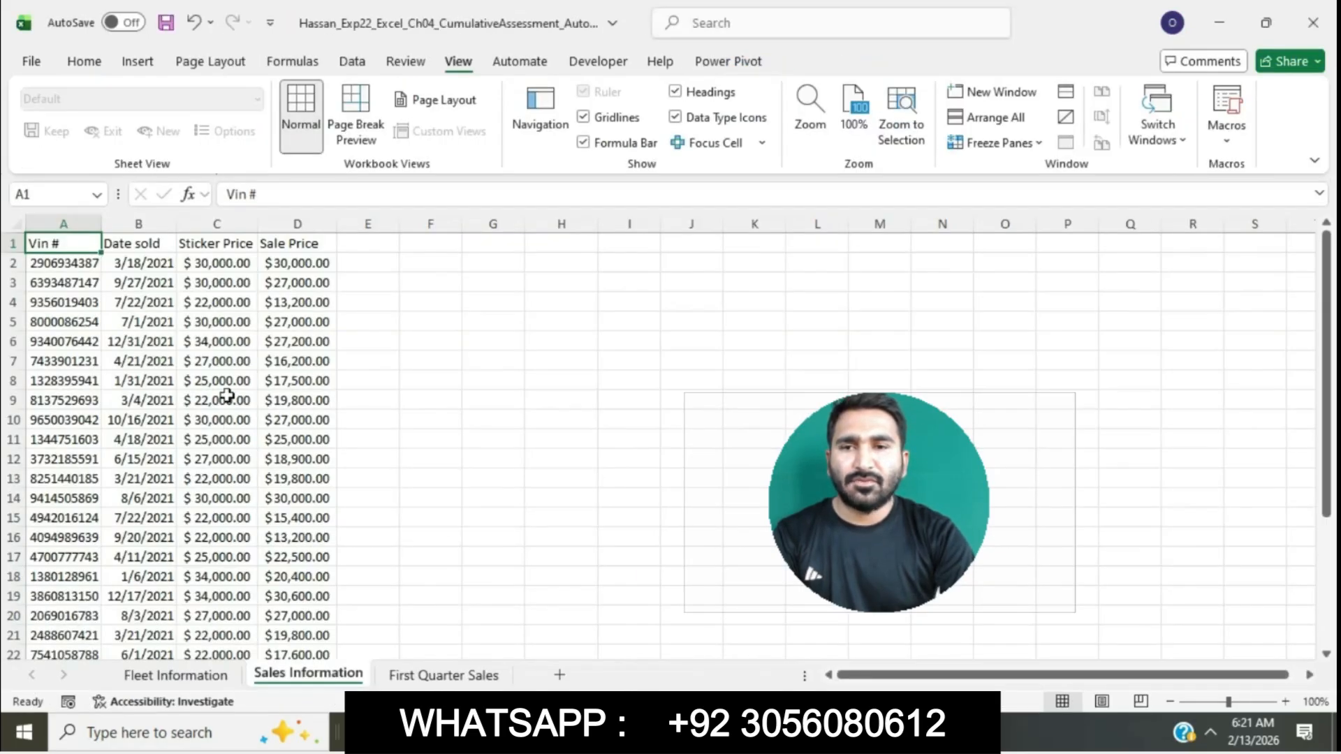
left_click(155, 62)
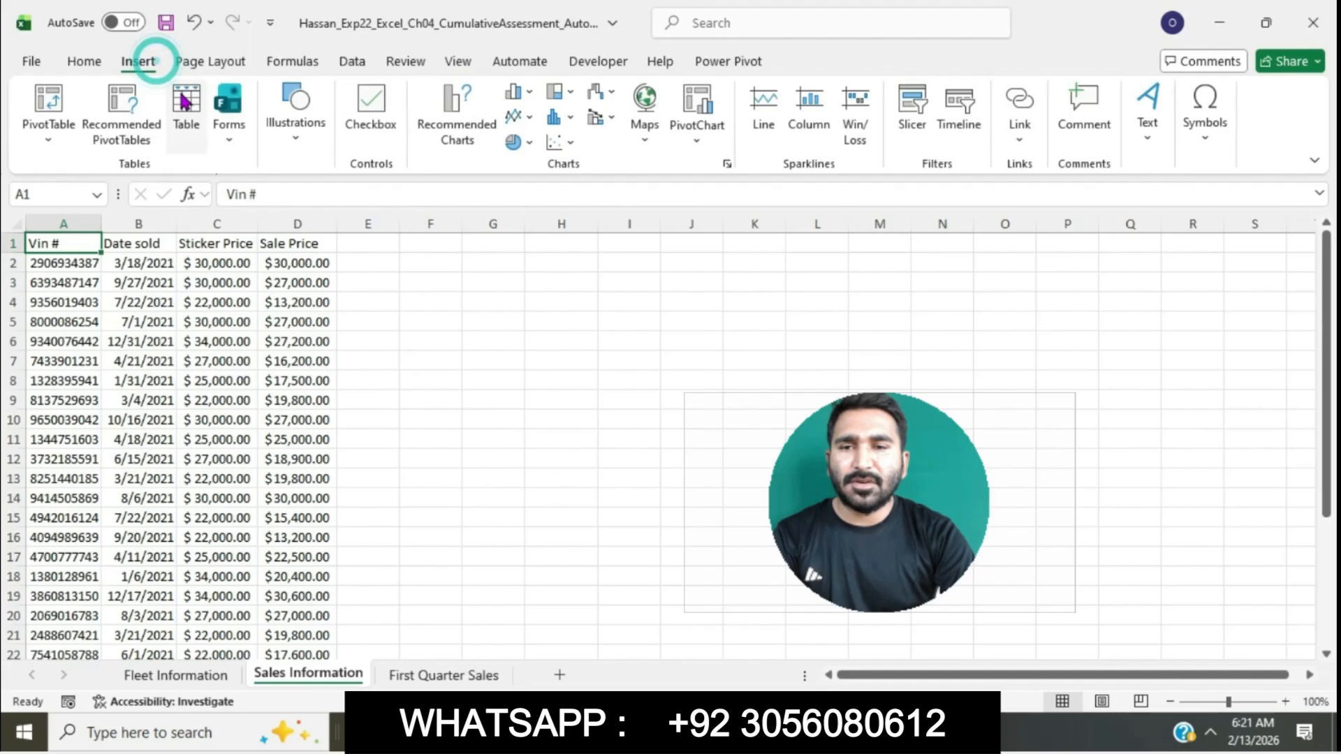
left_click(185, 102)
left_click(909, 397)
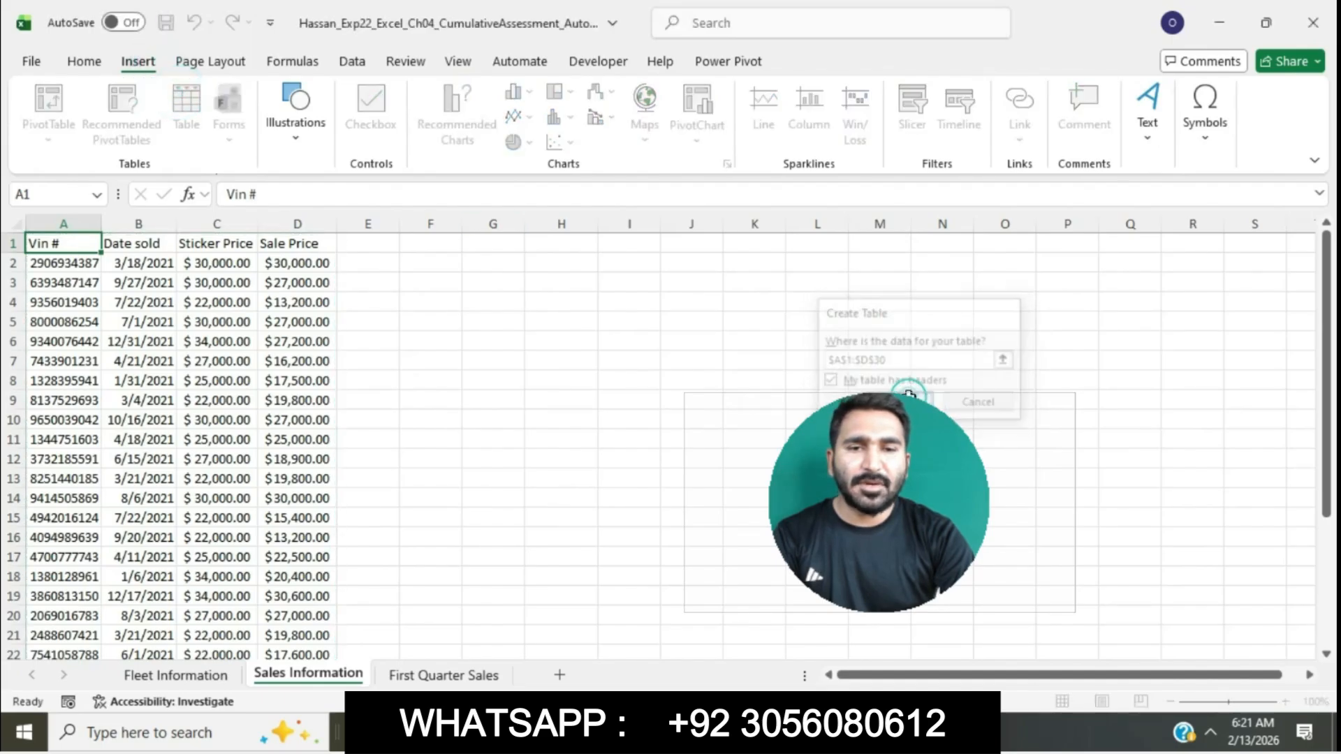
Copy the word Sales from step 9 in Word and use it in Excel as the new table's name
left_click(726, 732)
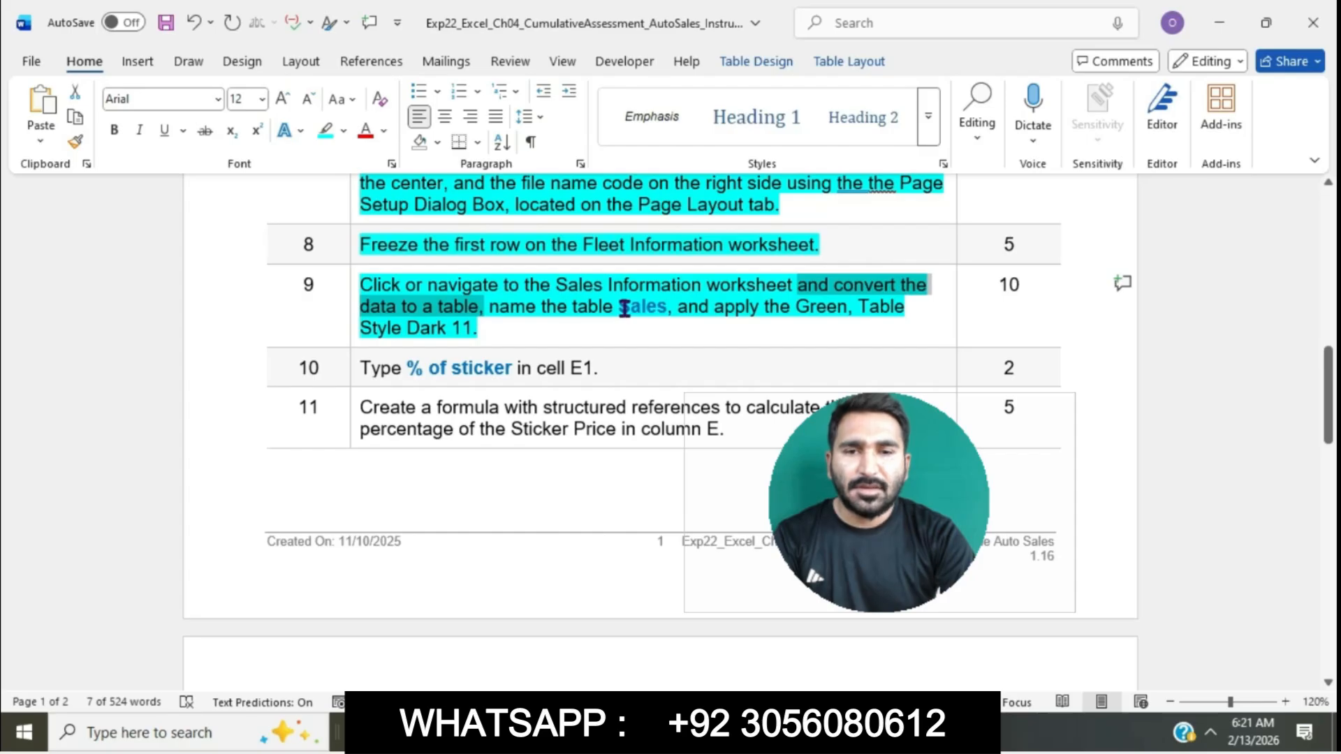
left_click_drag(623, 307, 669, 308)
key("ctrl+c")
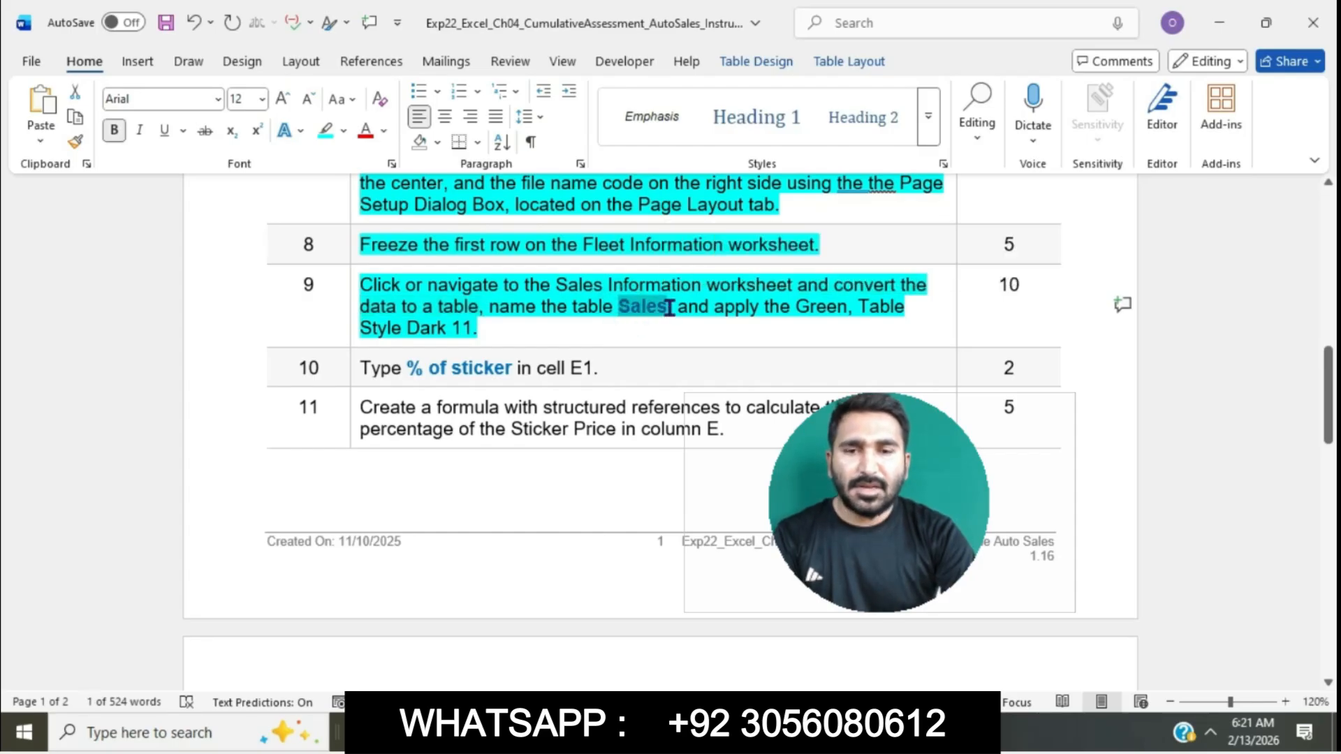
key("alt+Tab")
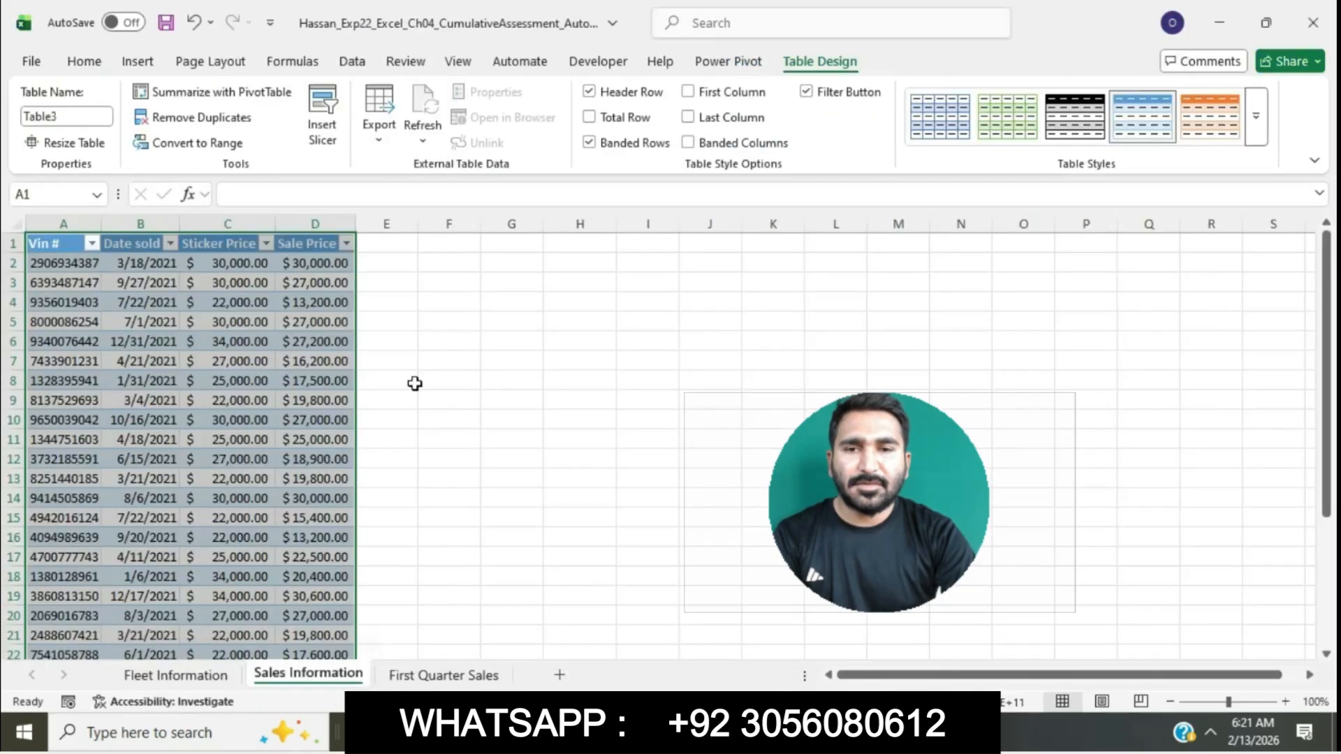
left_click(74, 119)
key("ctrl+v")
key("Return")
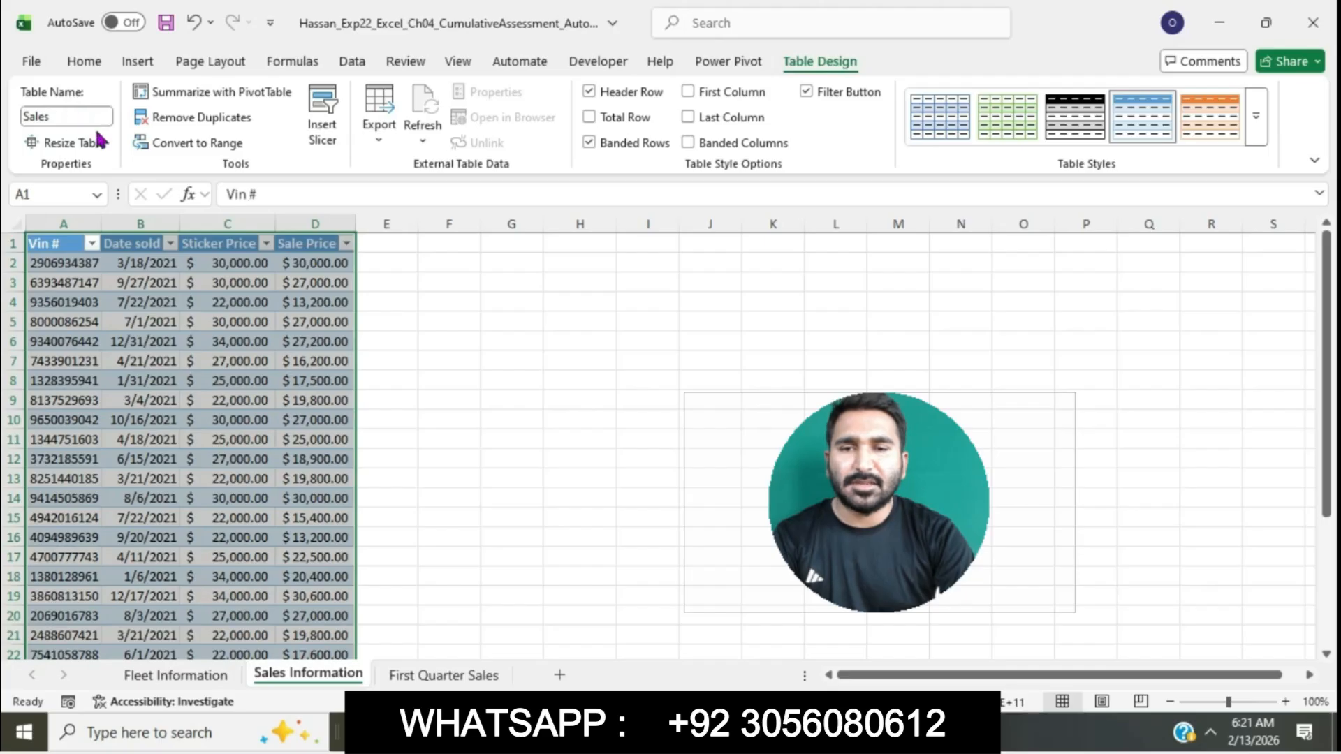
Consult the style requirement in Word's step 9, then apply Green, Table Style Dark 11 to the Sales table in Excel
key("alt+Tab")
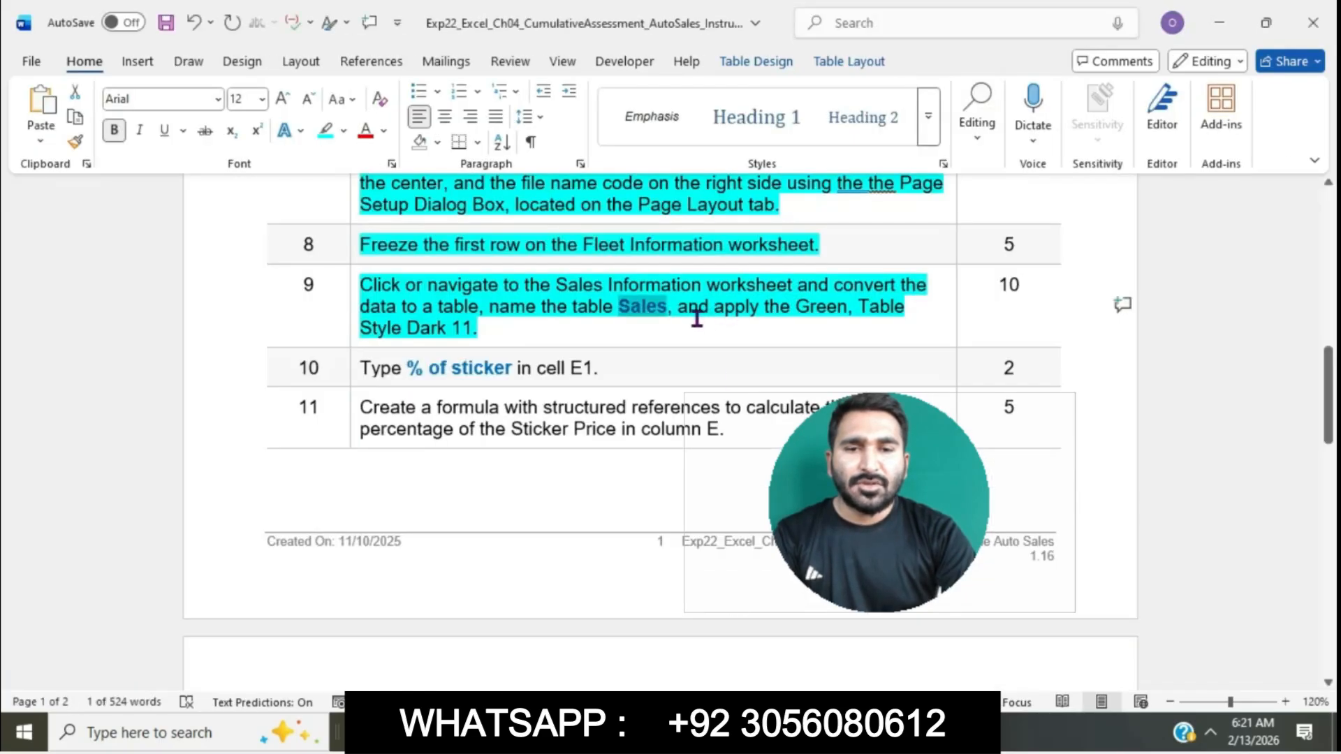
left_click_drag(689, 312, 739, 324)
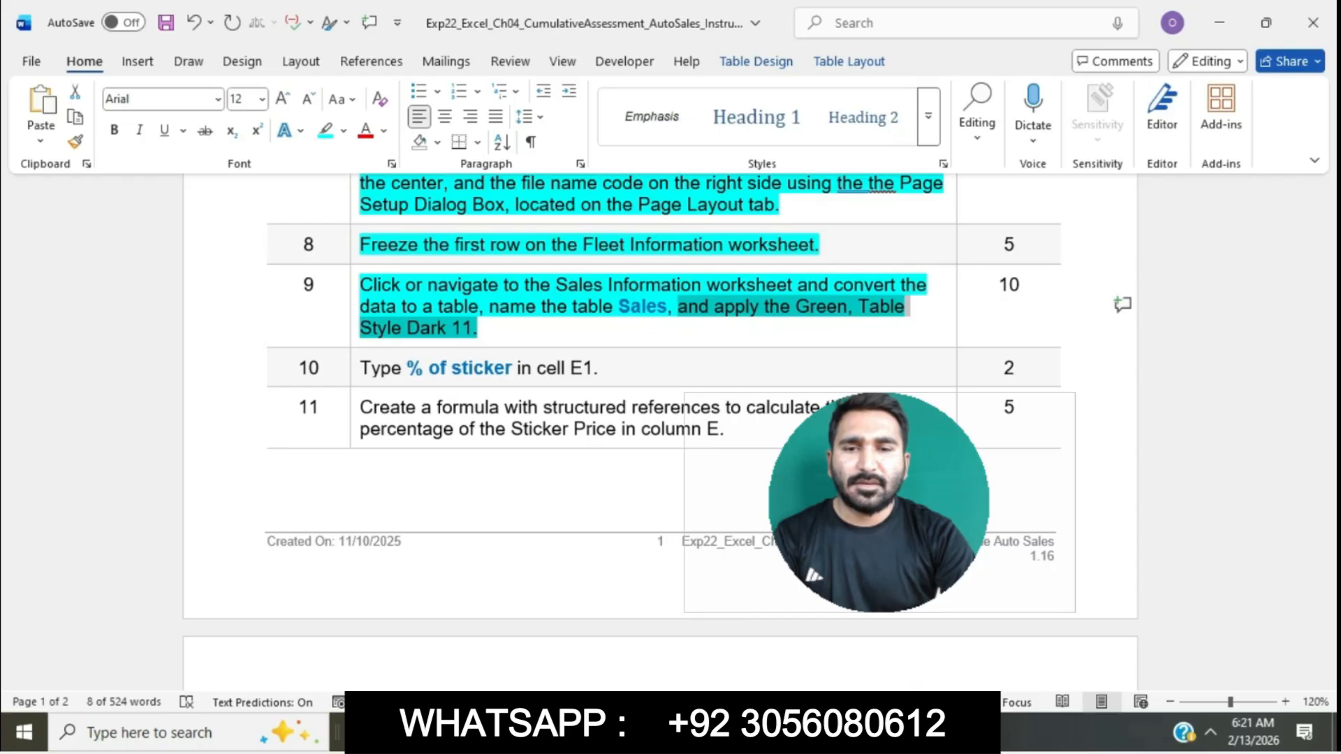
key("alt+Tab")
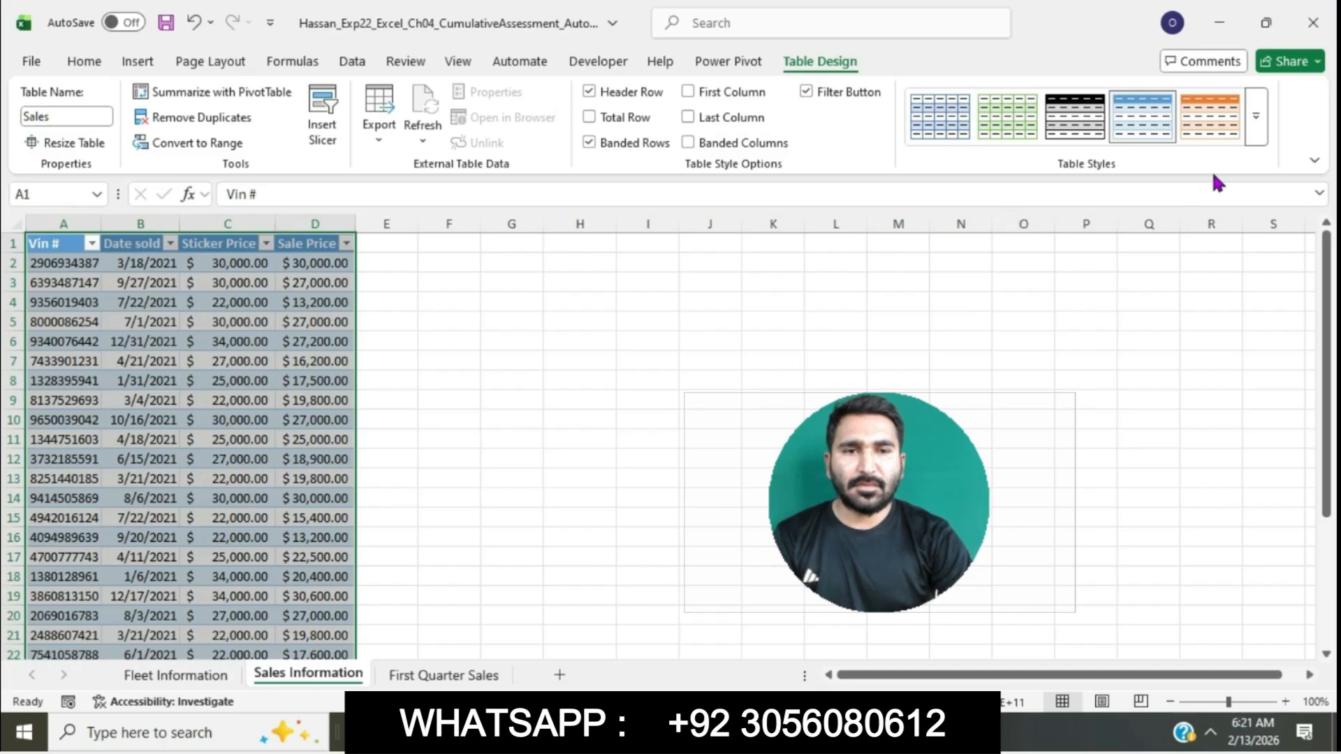
left_click(1257, 129)
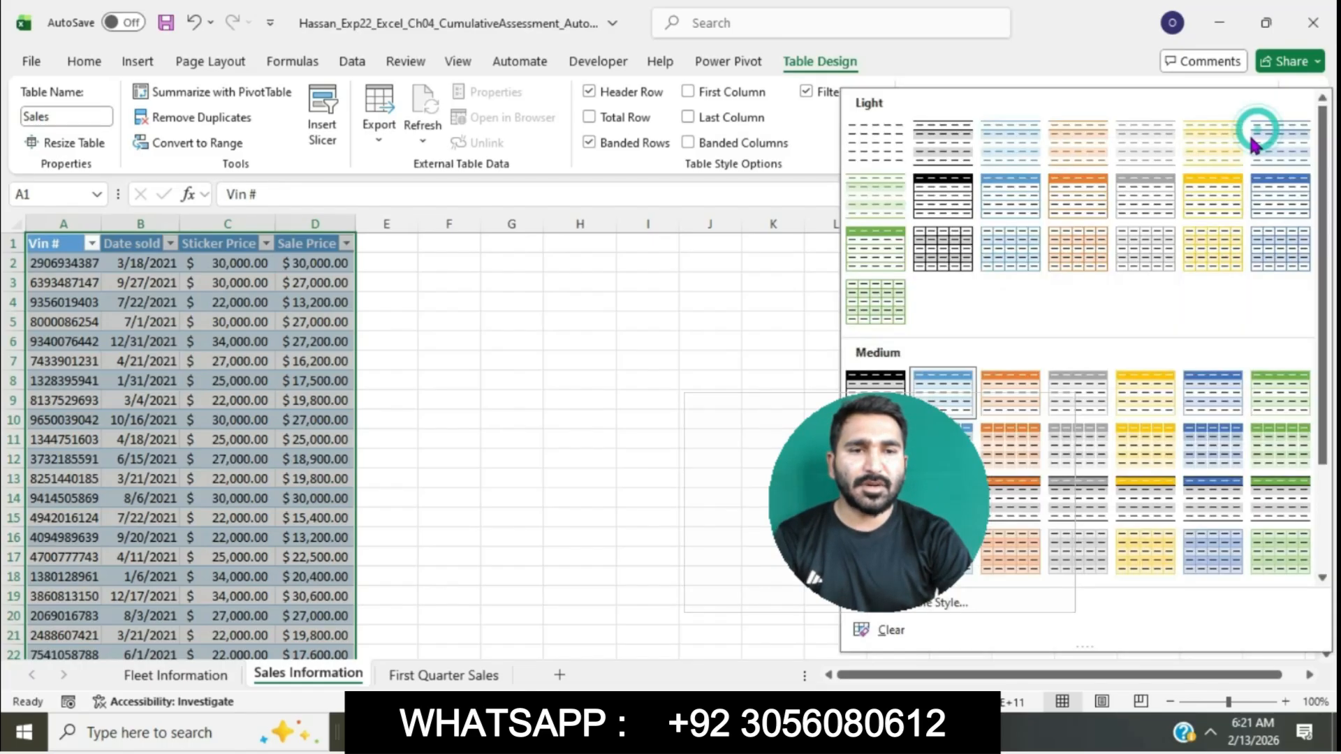
scroll(1121, 307, "down", 2)
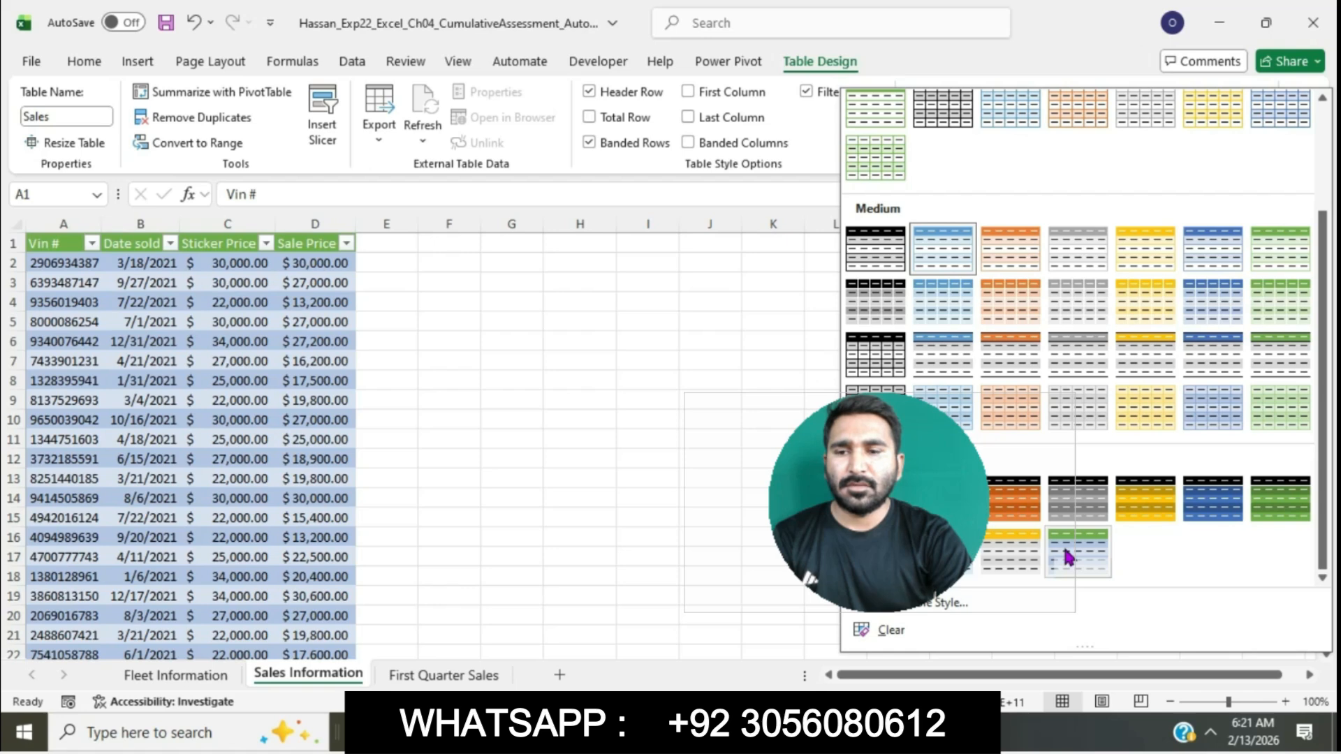
left_click(1069, 557)
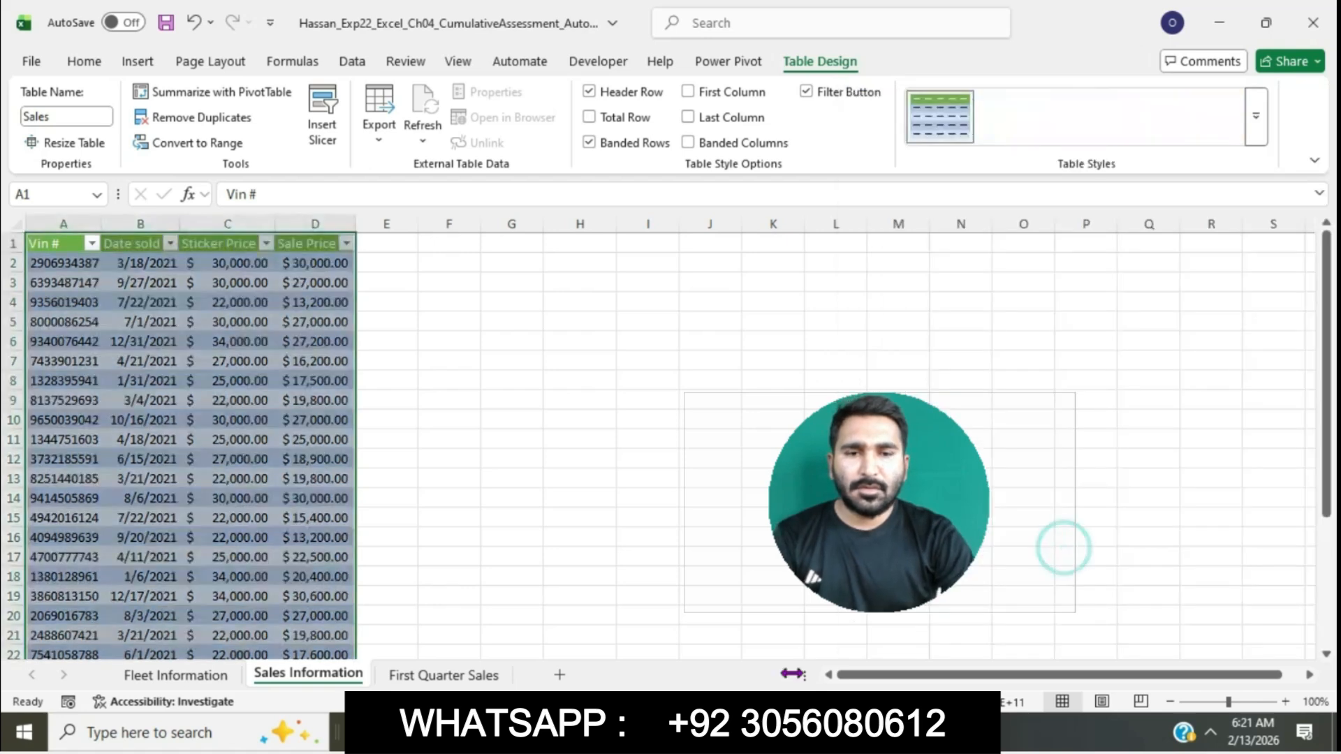
Switch to the Word instructions and highlight step 10 about cell E1 in turquoise
key("alt+Tab")
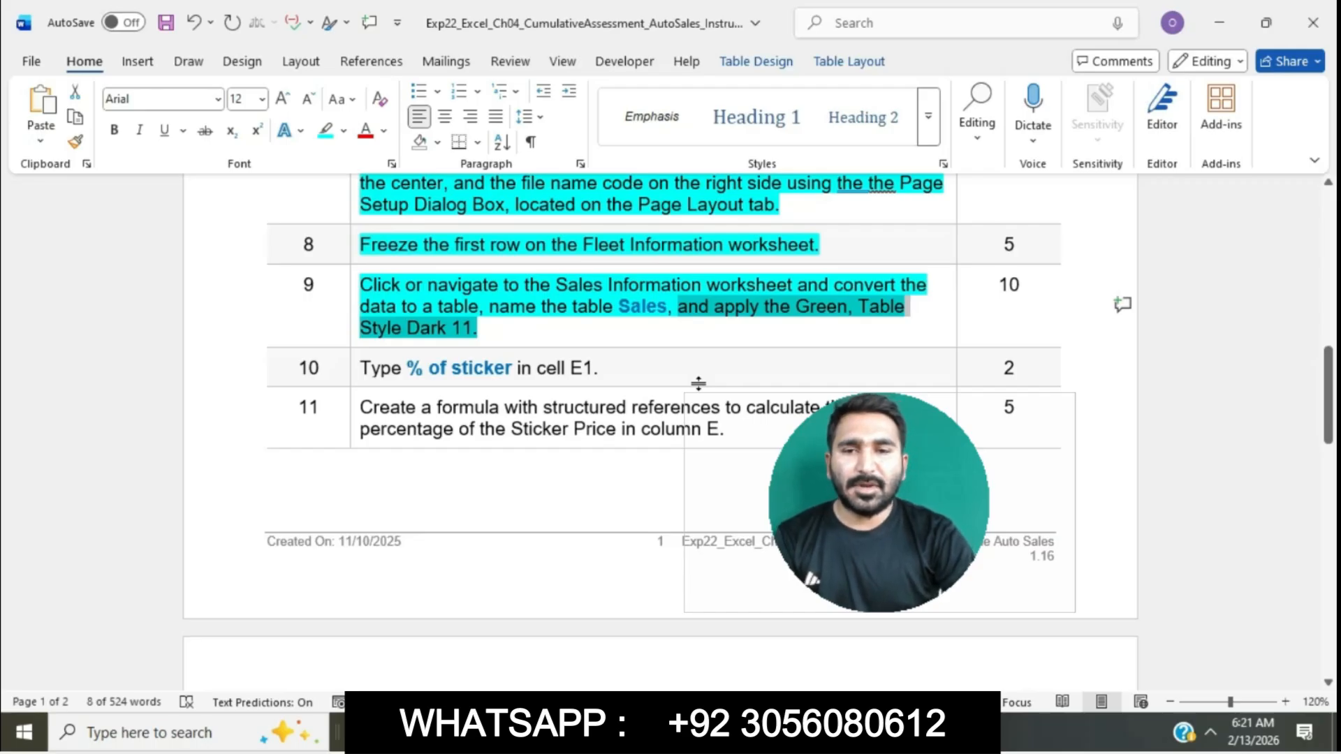
left_click(351, 369)
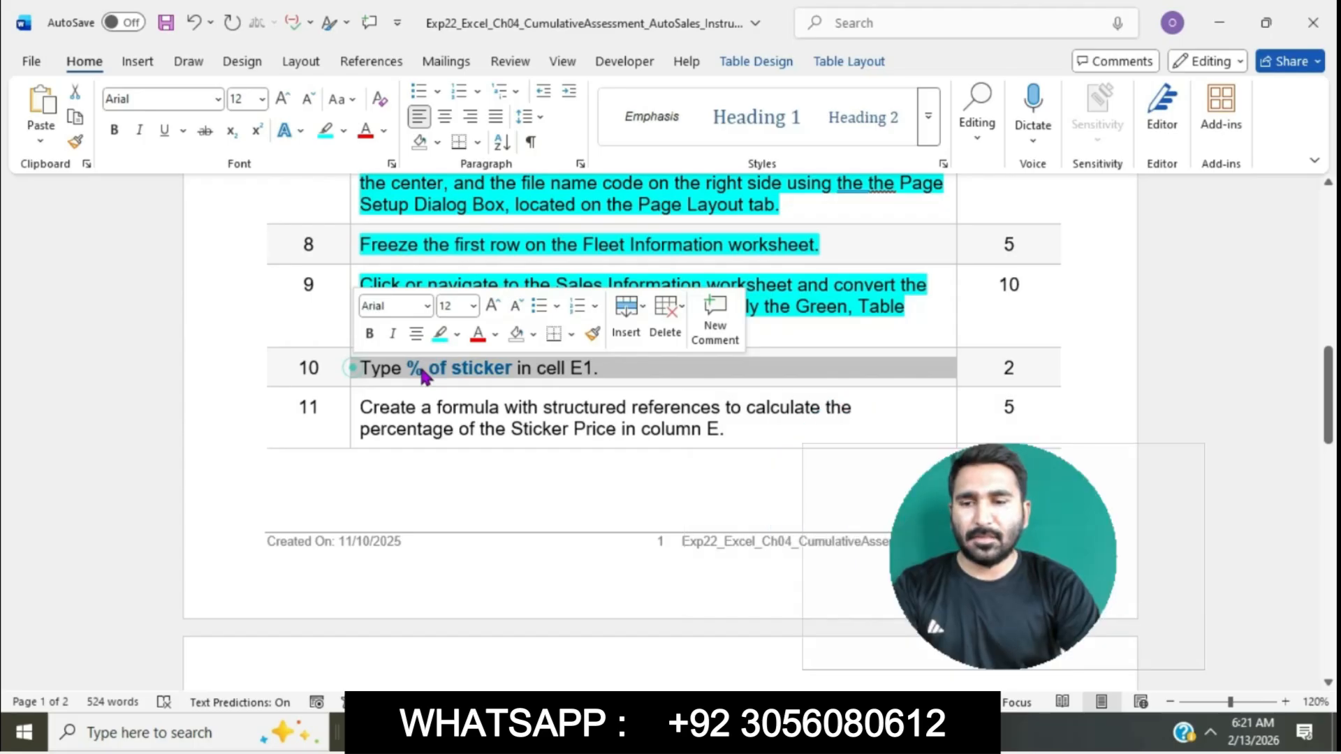
left_click(440, 333)
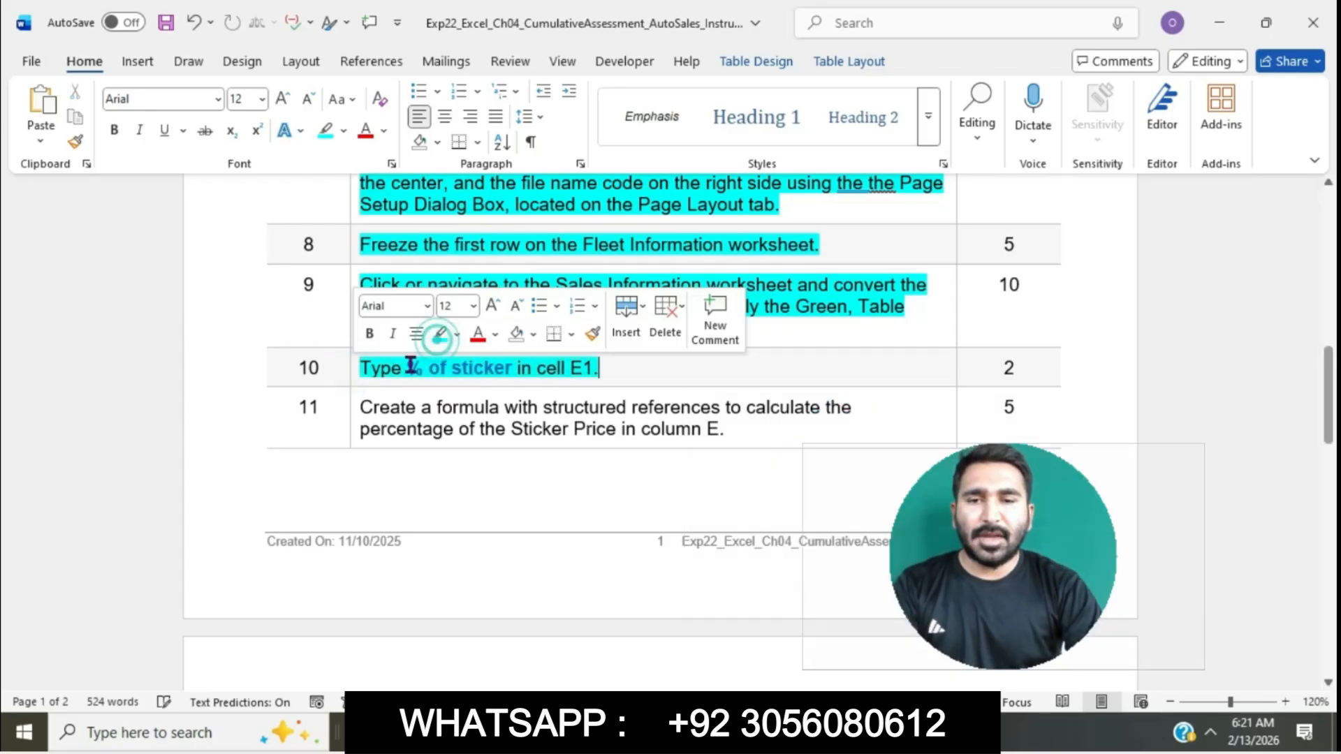
Copy "% of sticker" from step 10 in Word and enter it in cell E1 of the Sales Information worksheet in Excel
left_click(407, 368)
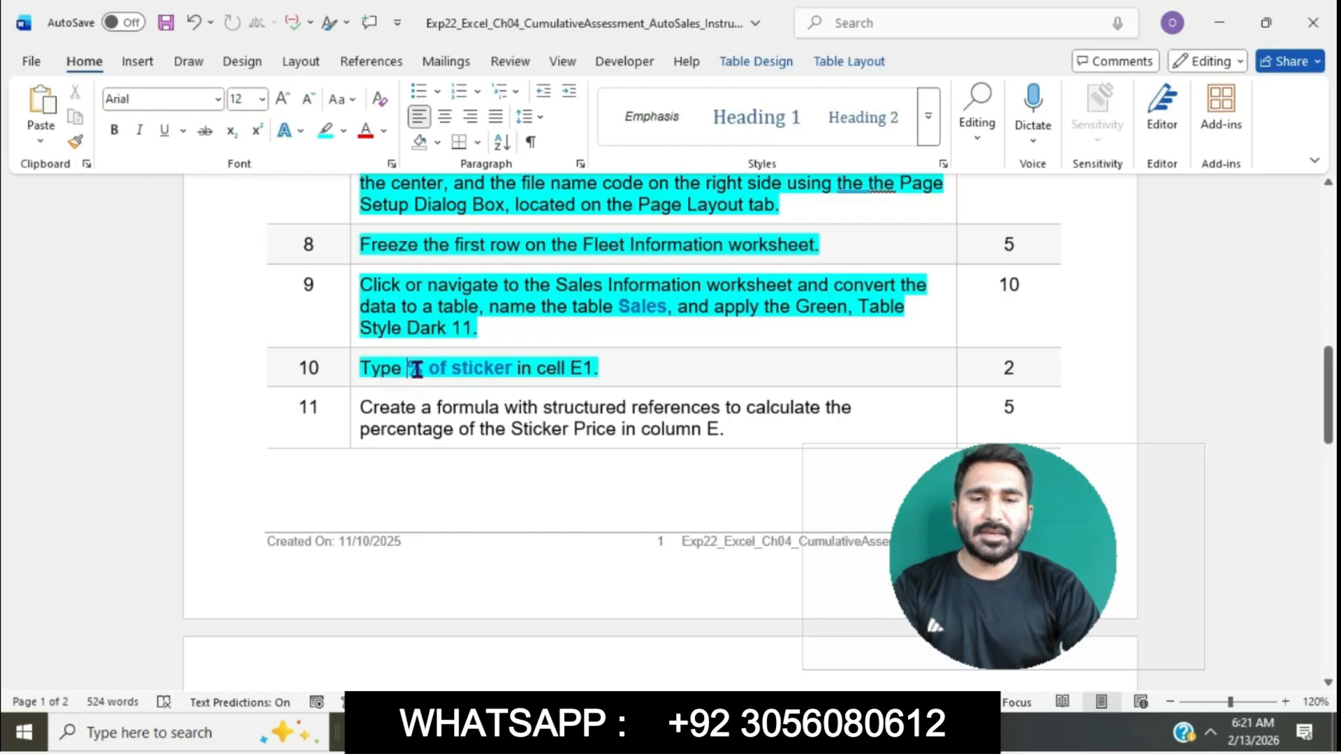
left_click_drag(407, 369, 517, 369)
key("ctrl+c")
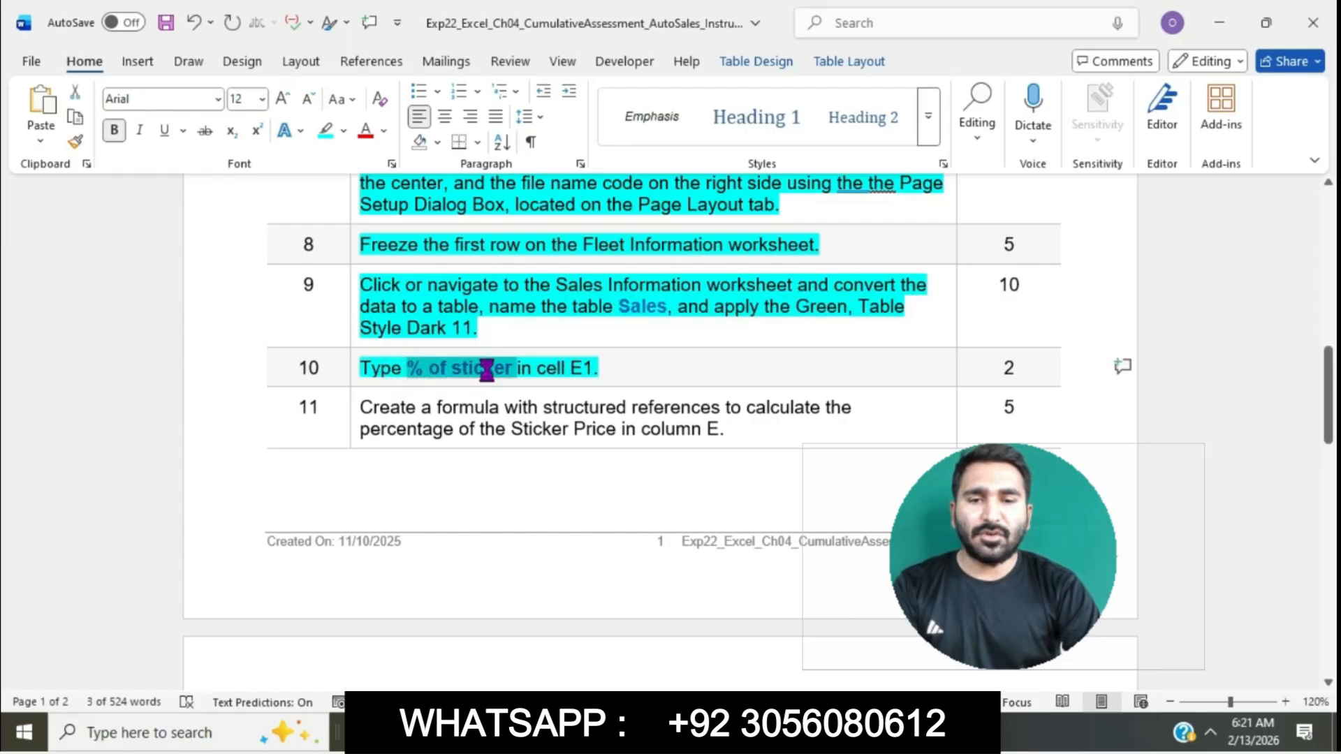
key("alt+Tab")
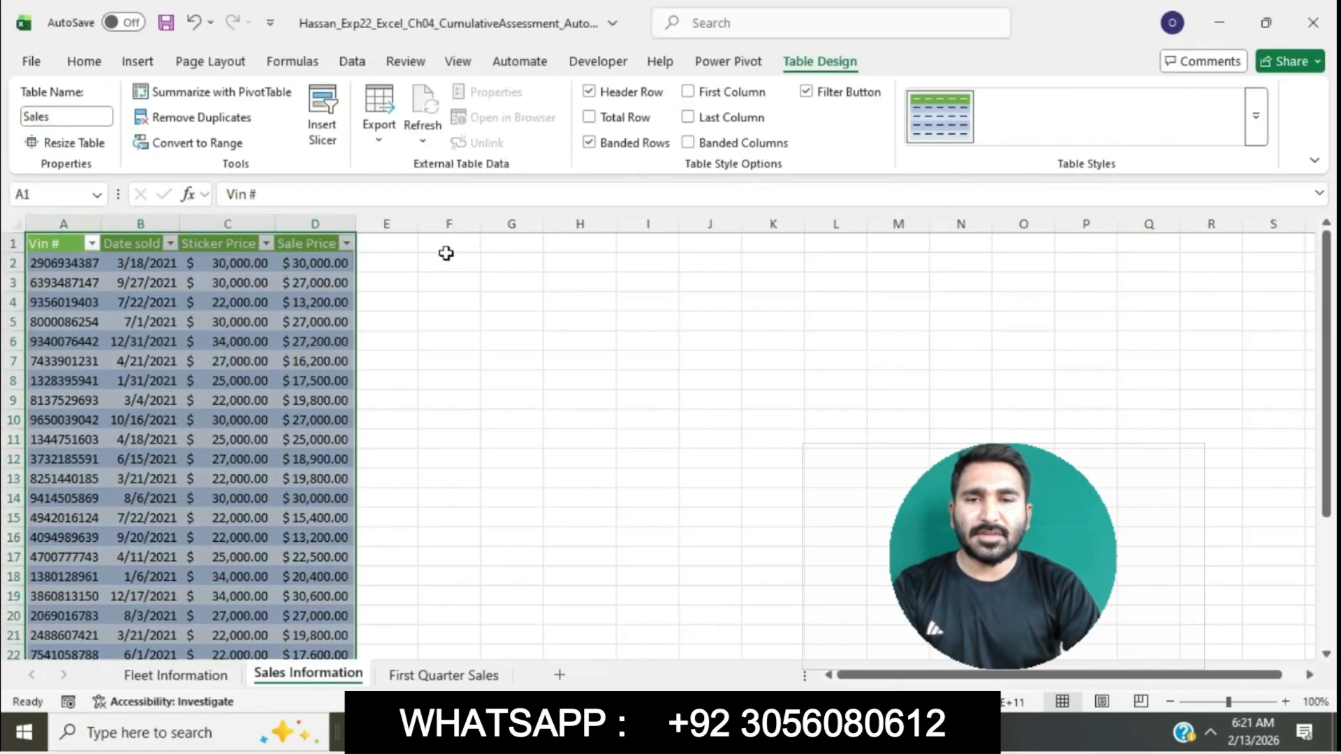
left_click(411, 248)
left_click(377, 196)
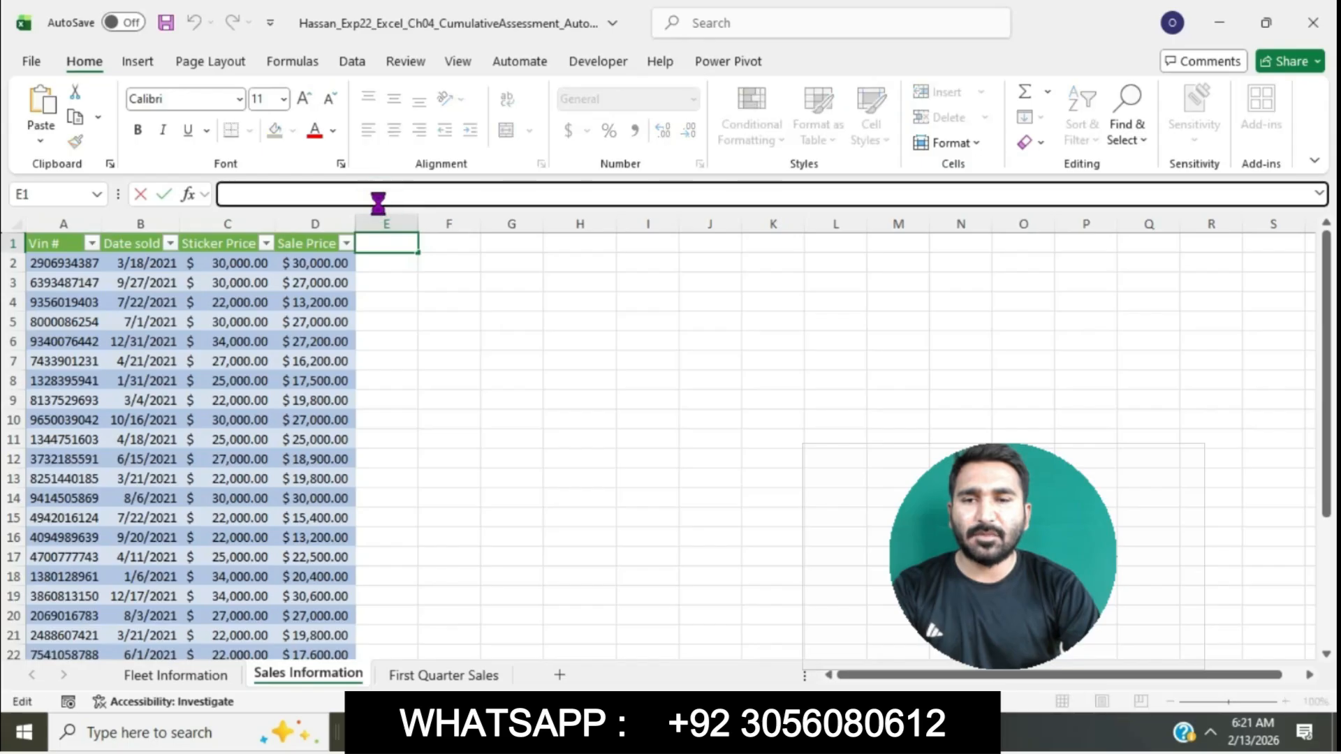
key("ctrl+v")
key("Return")
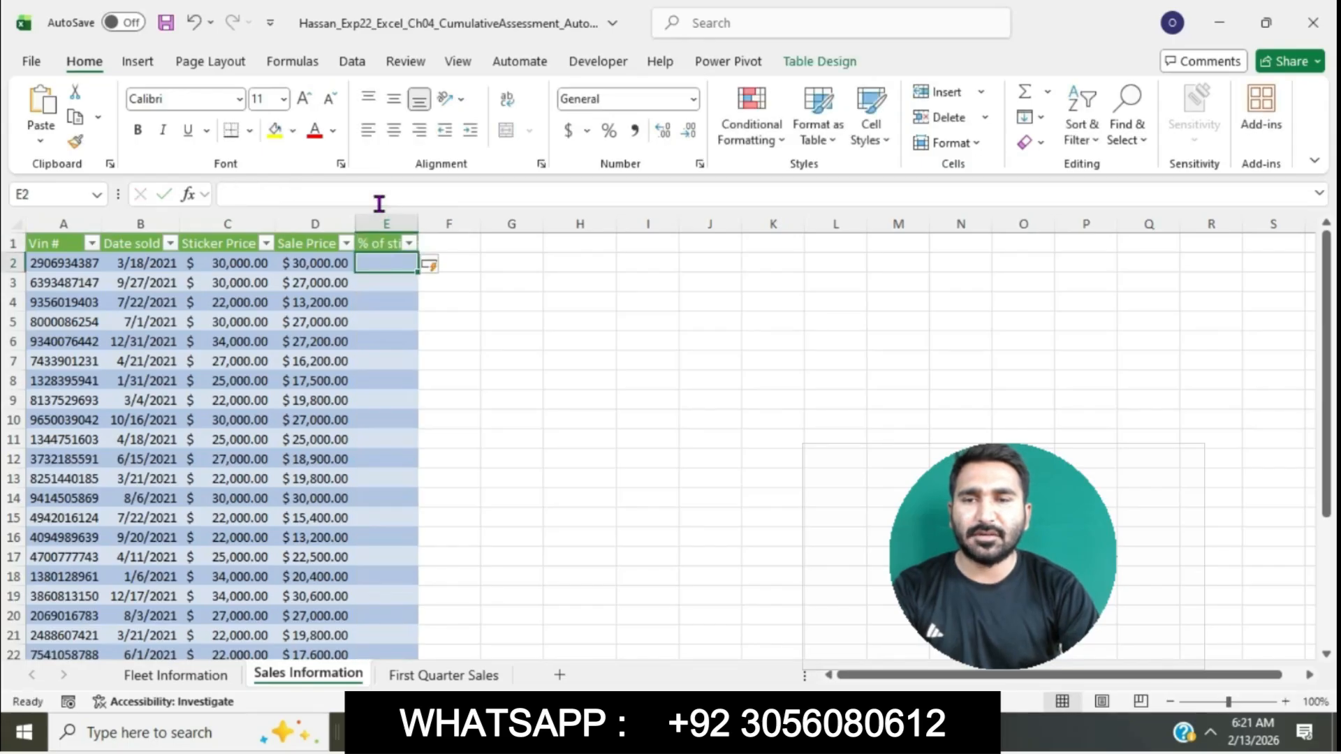
Switch to the Word instructions, highlight steps 11 through 21 in turquoise, and return to step 11
key("alt+Tab")
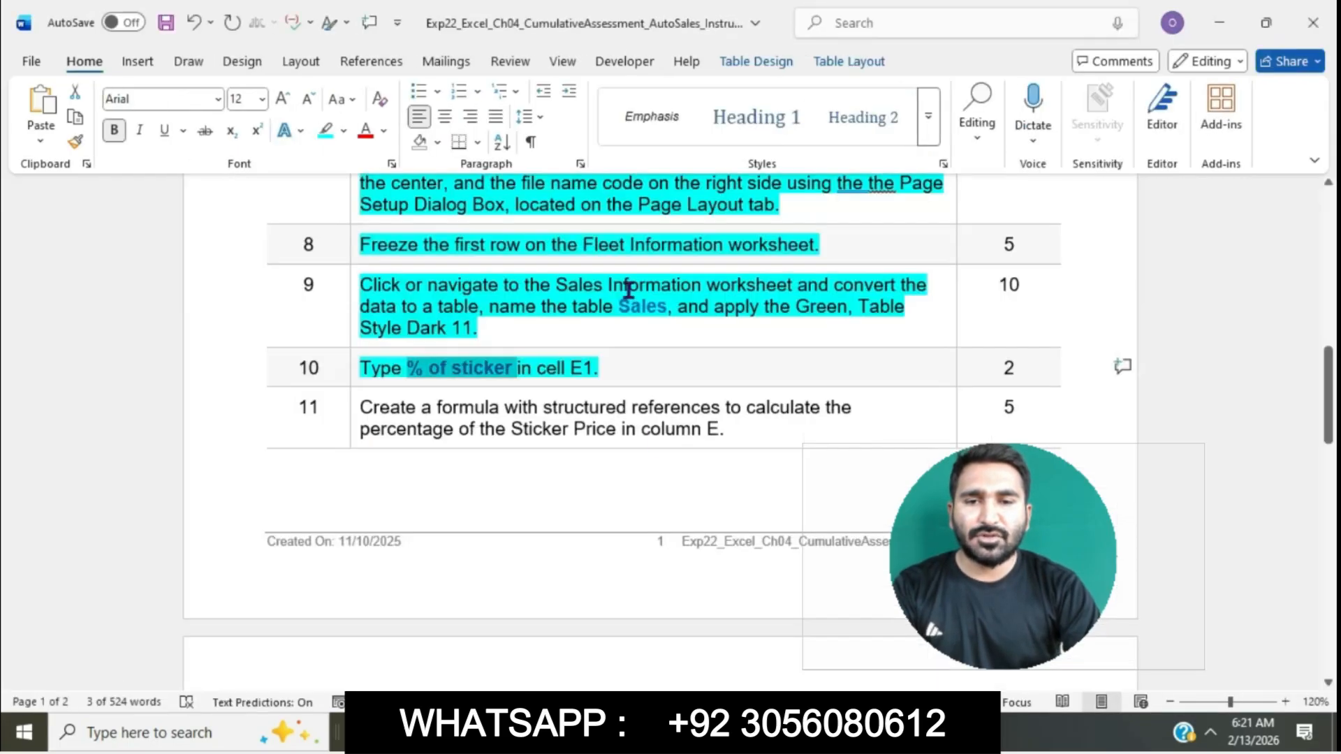
left_click(633, 369)
scroll(632, 369, "down", 3)
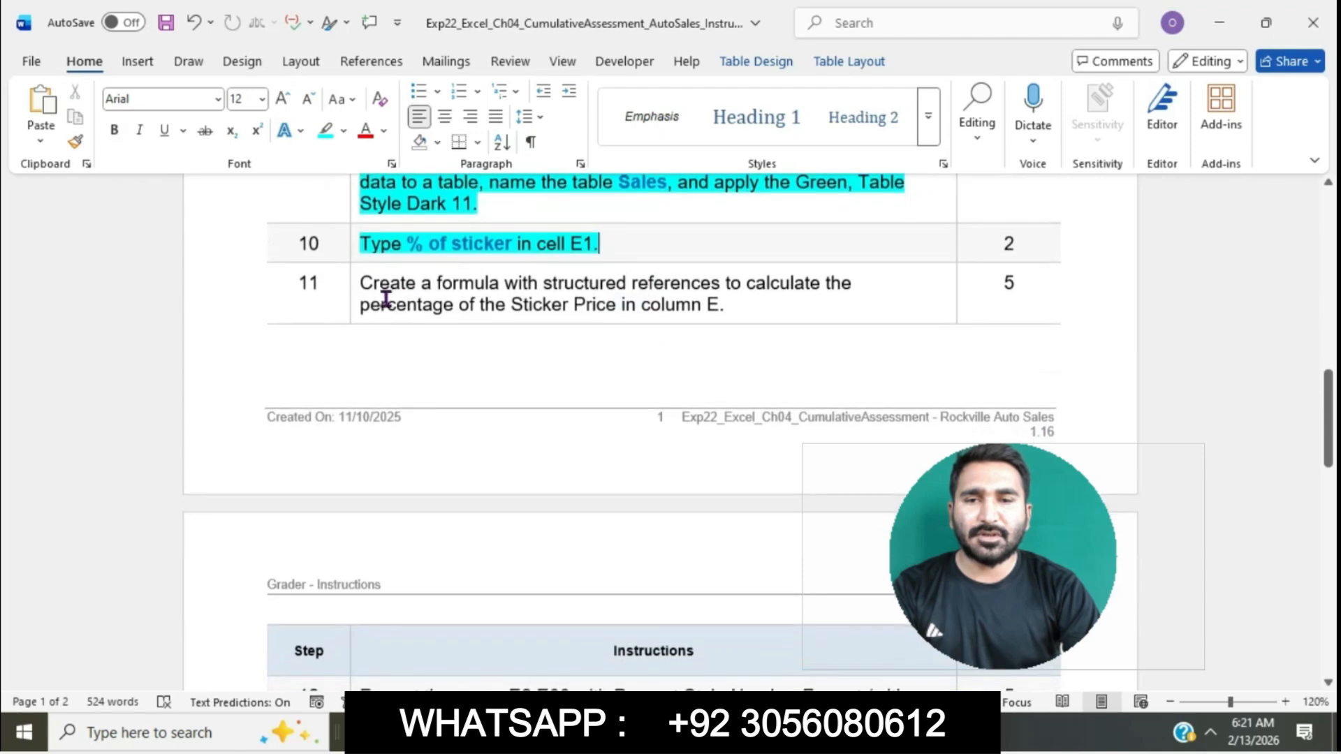
left_click(353, 286)
left_click_drag(353, 286, 398, 694)
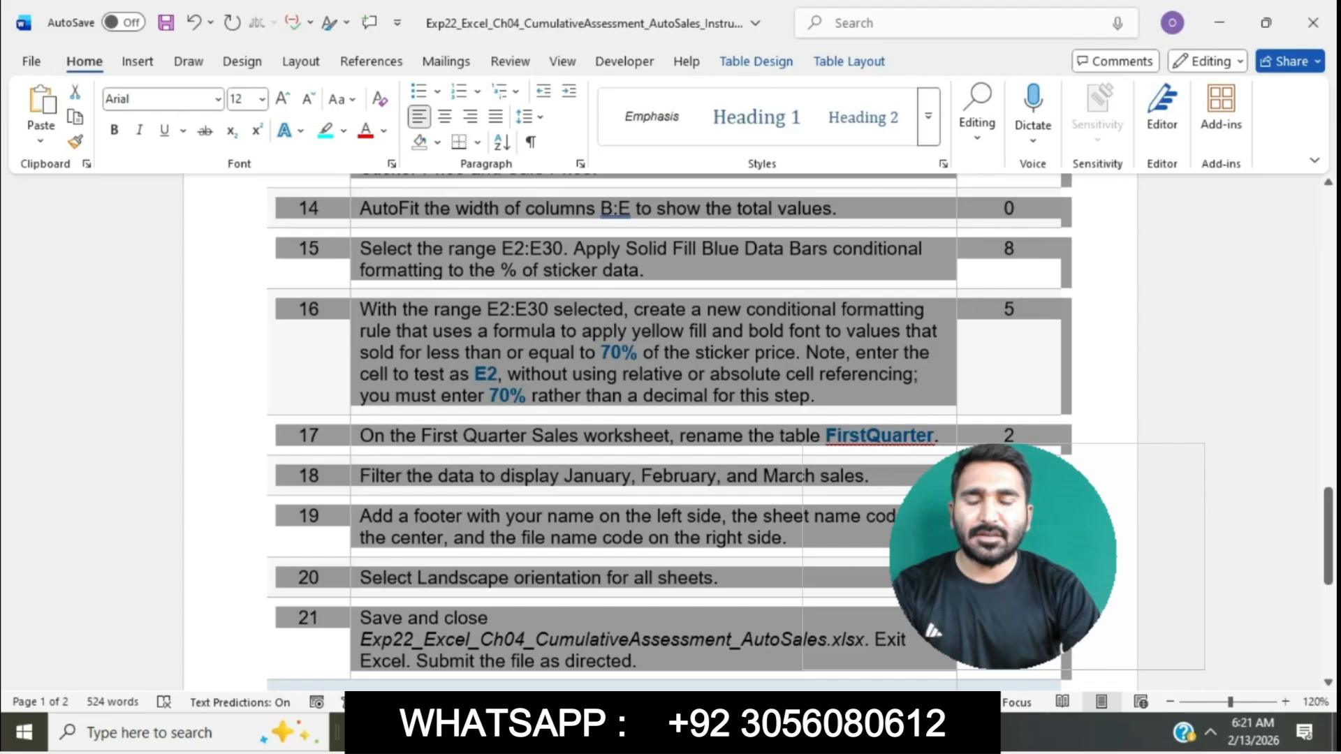
left_click_drag(398, 695, 398, 695)
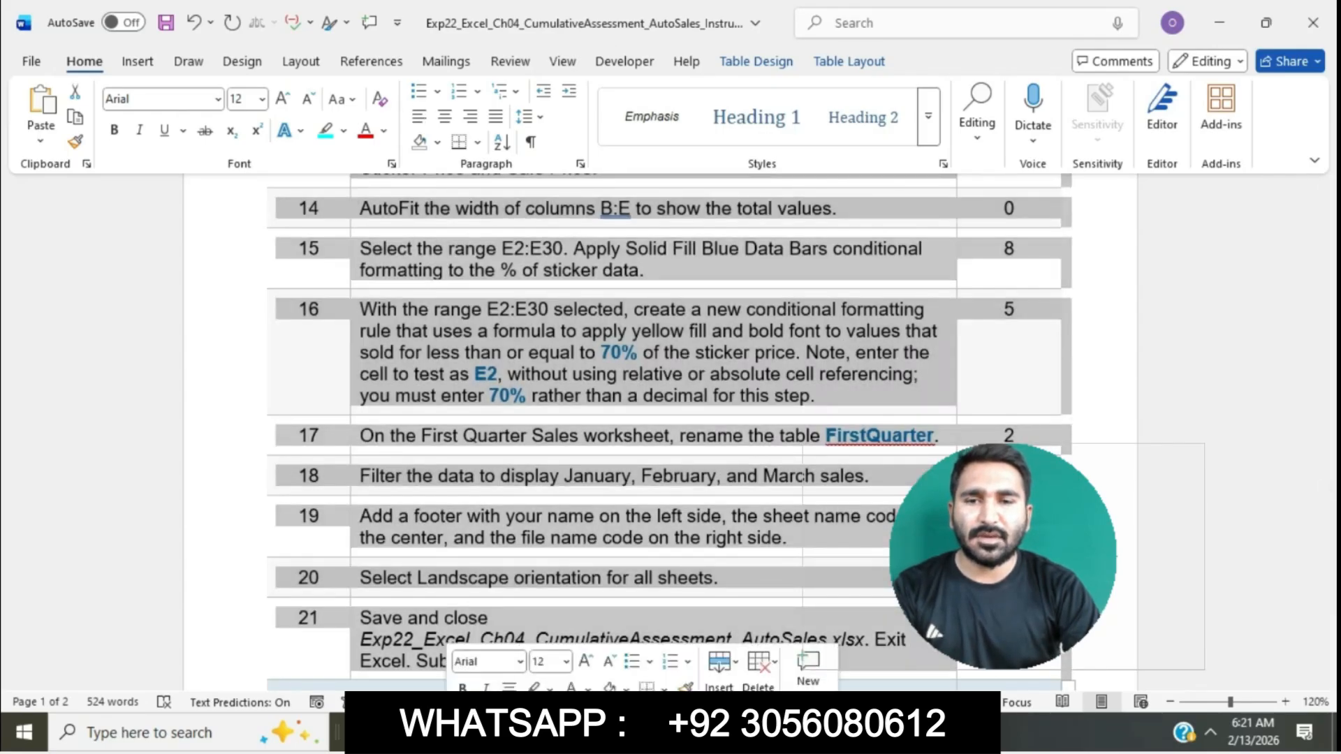
left_click(534, 687)
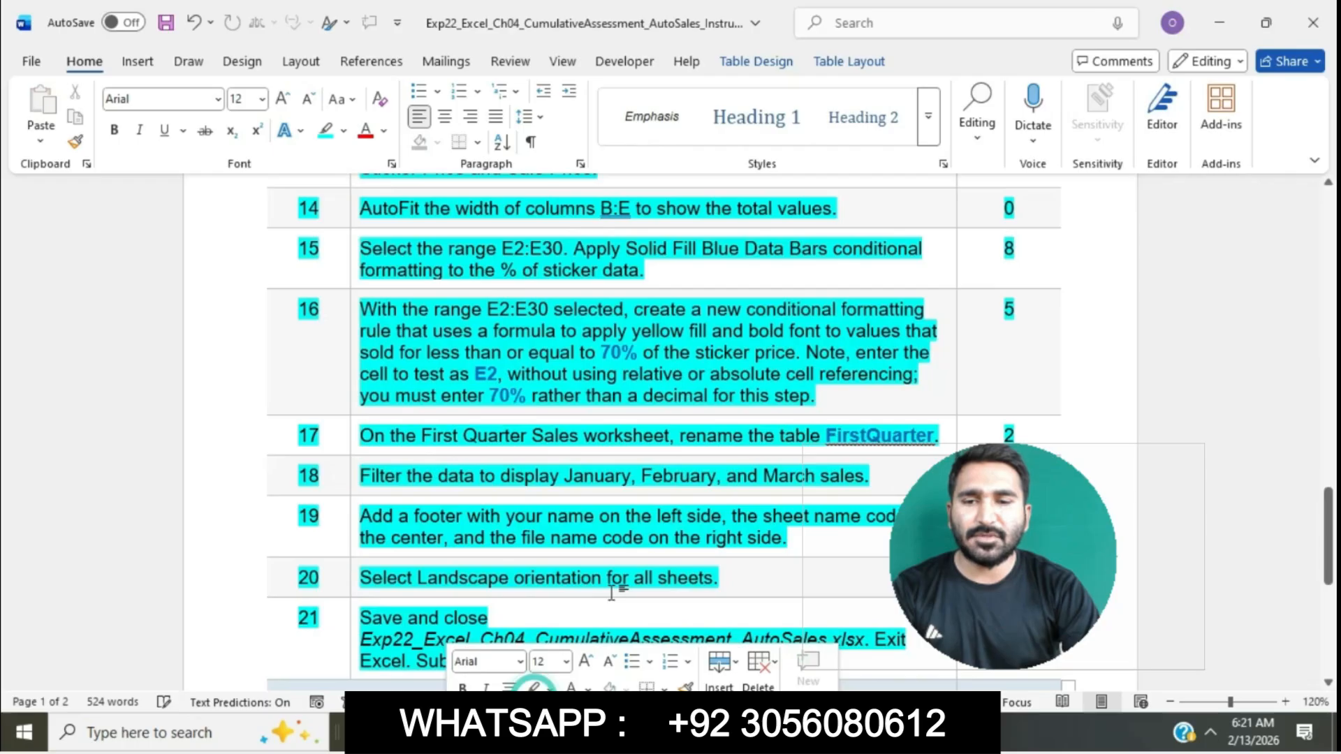
left_click(611, 593)
scroll(611, 593, "down", 3)
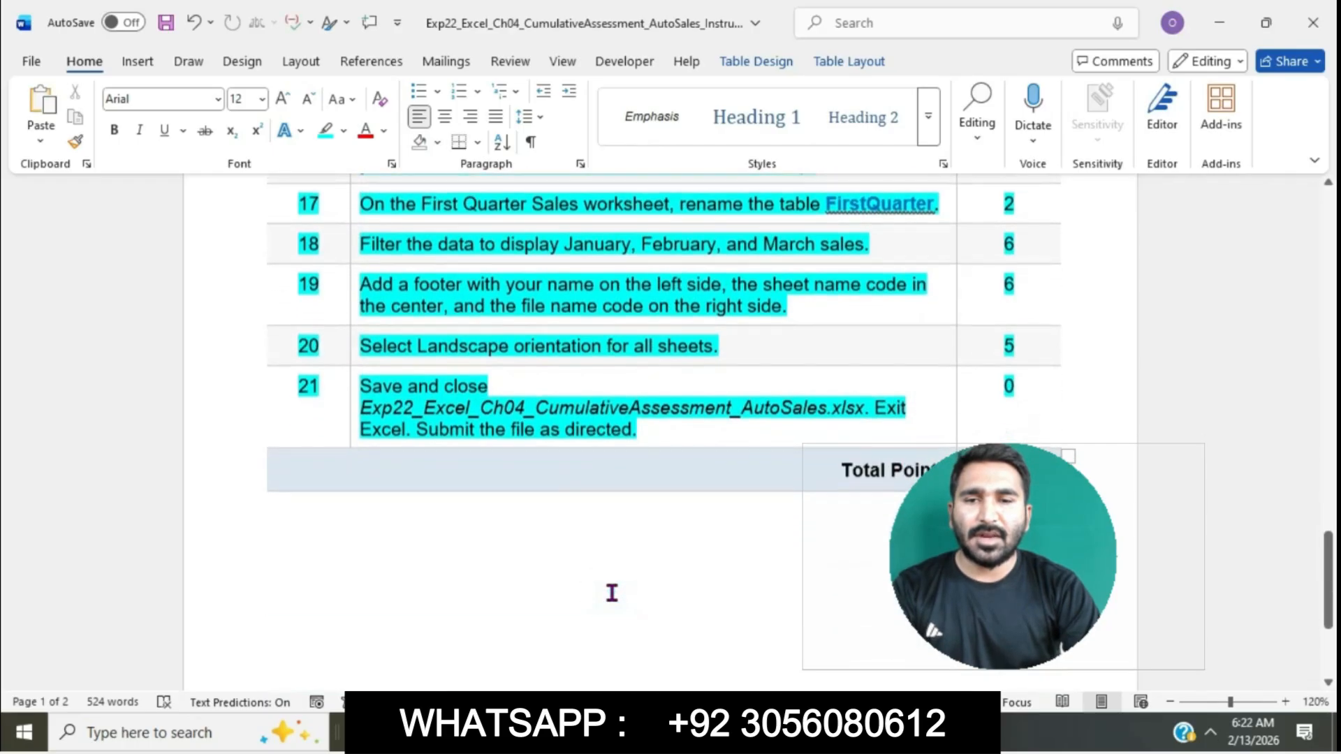
scroll(611, 592, "up", 15)
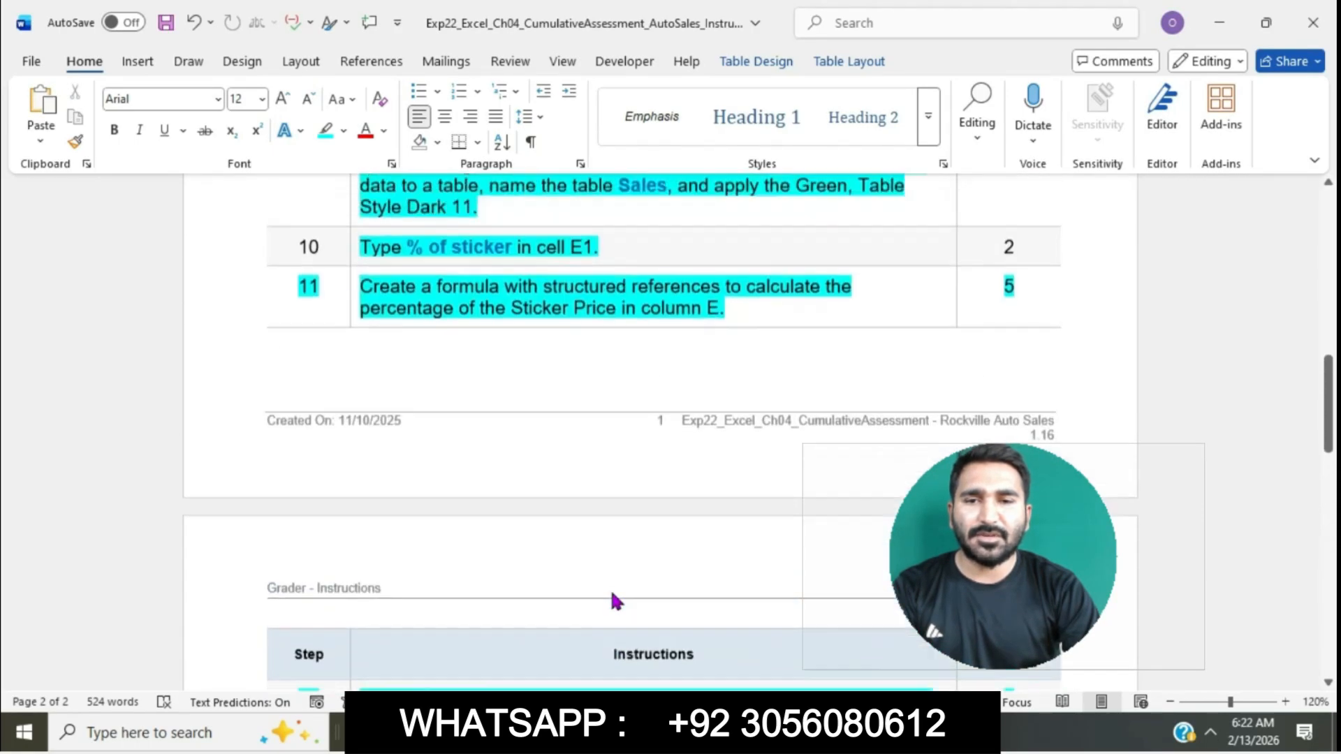
scroll(611, 592, "up", 3)
scroll(612, 593, "up", 4)
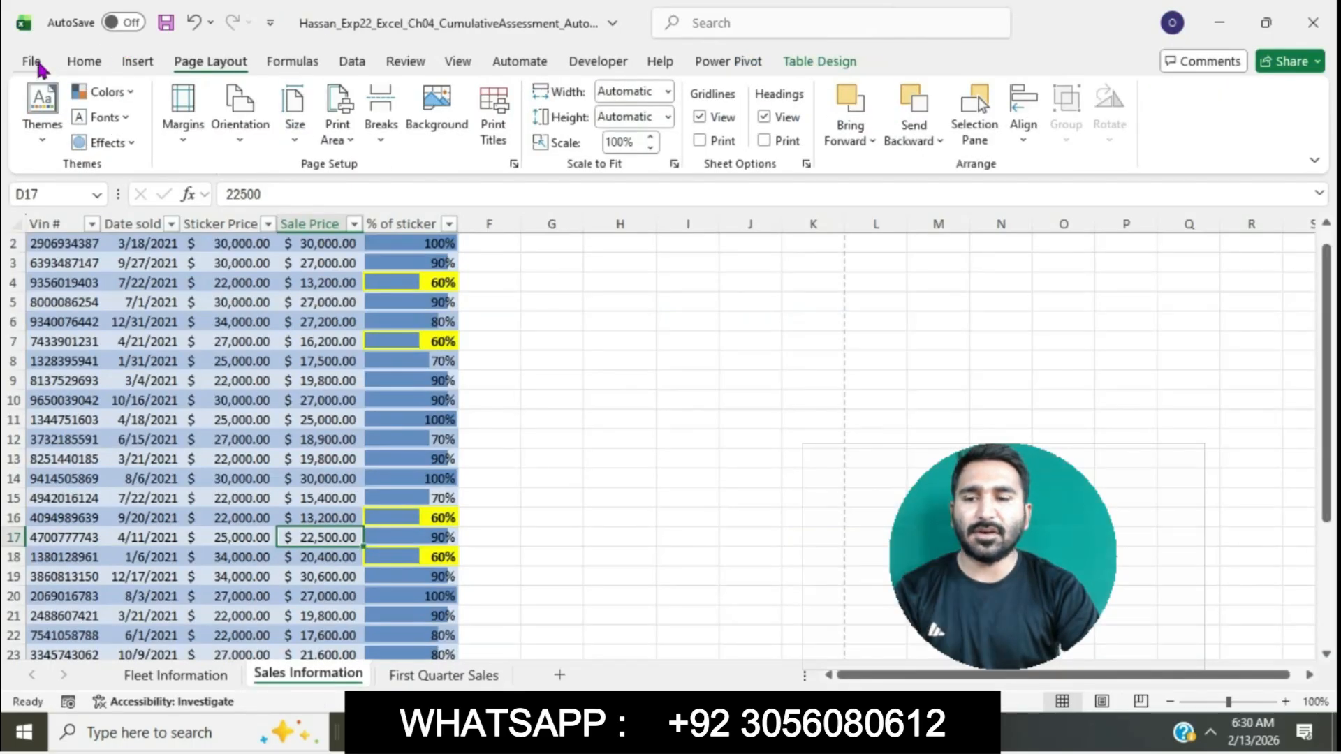
Save a copy of the completed AutoSales workbook to the Desktop as an Excel Workbook, keeping its file name
left_click(31, 63)
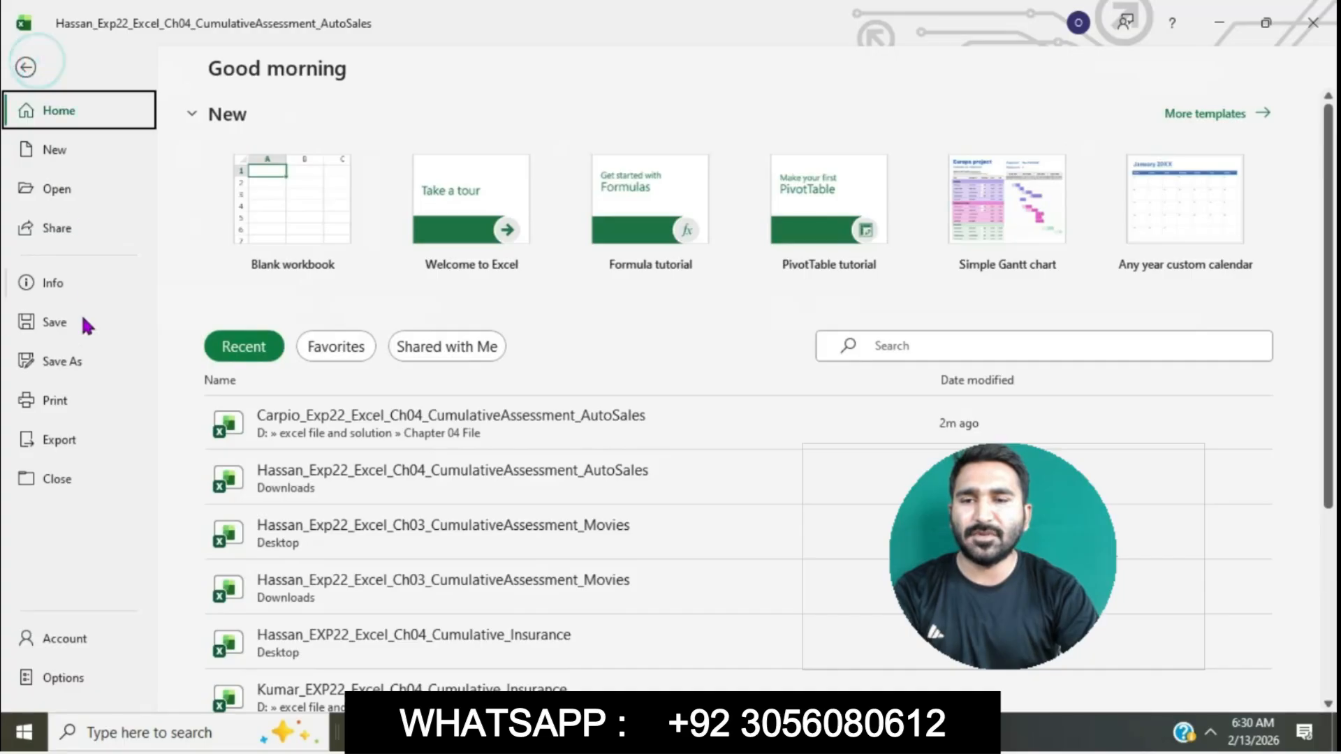
left_click(77, 362)
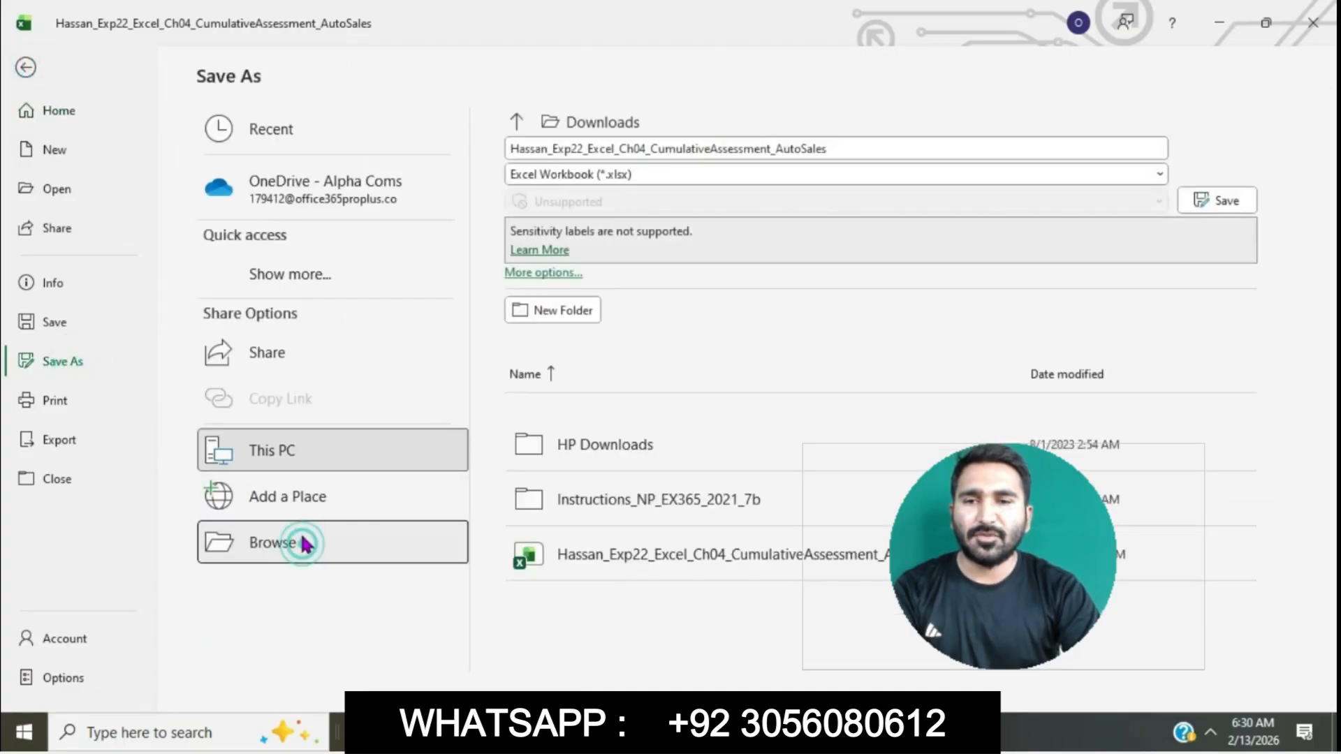
left_click(304, 551)
left_click(115, 169)
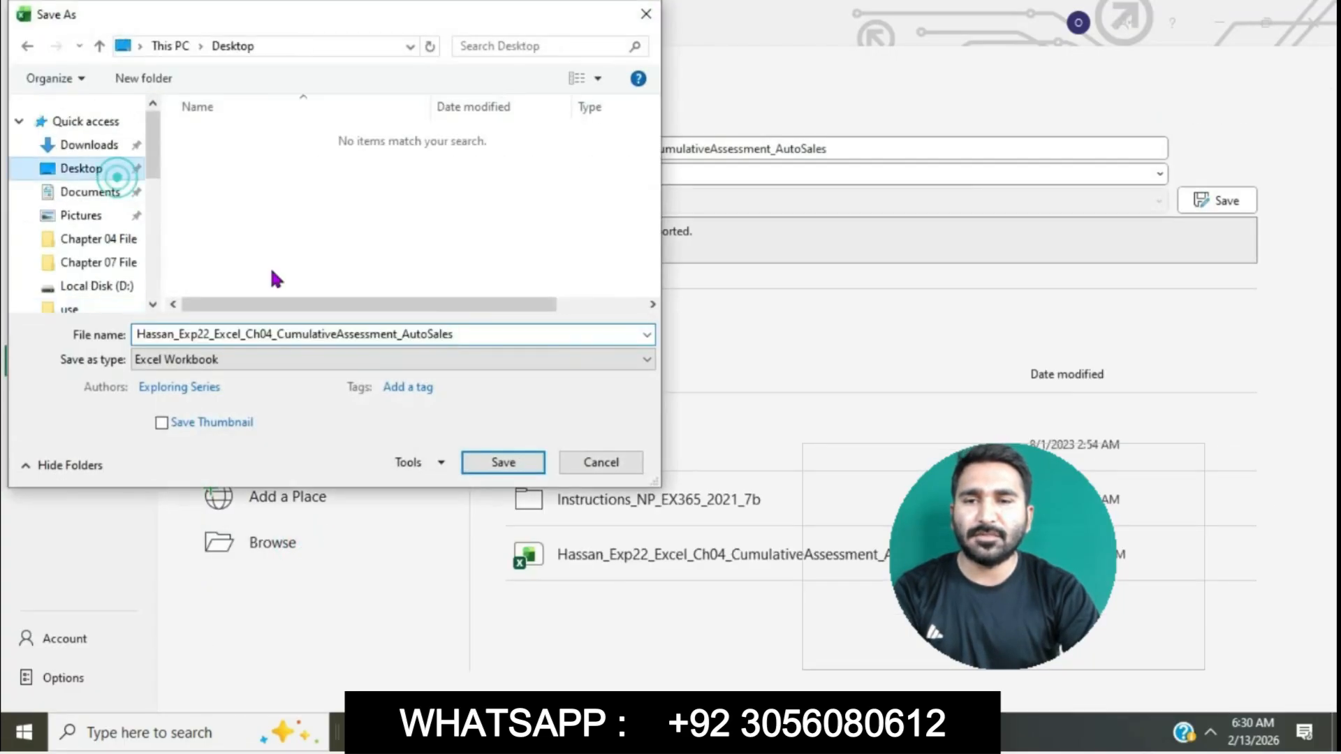
left_click(515, 462)
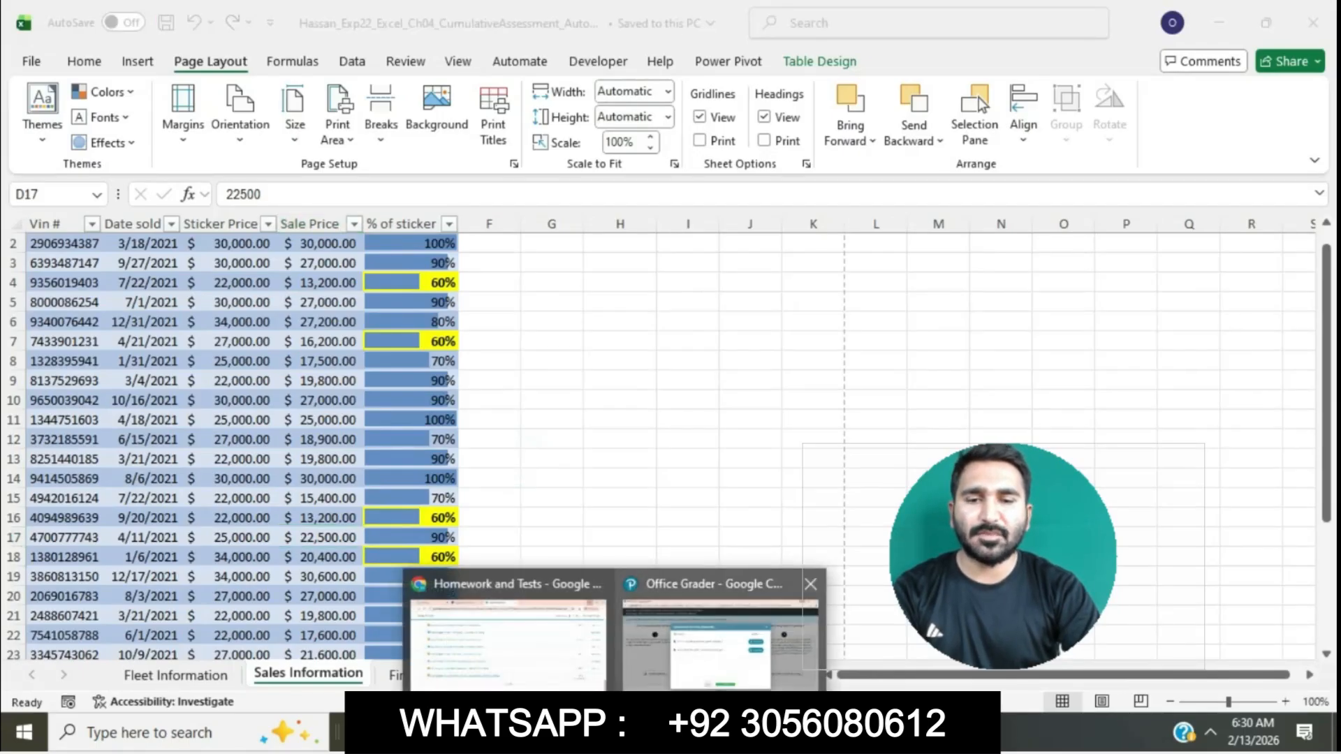
Switch to the Office Grader page in Chrome, upload the AutoSales workbook from the Desktop and submit it for grading
left_click(726, 629)
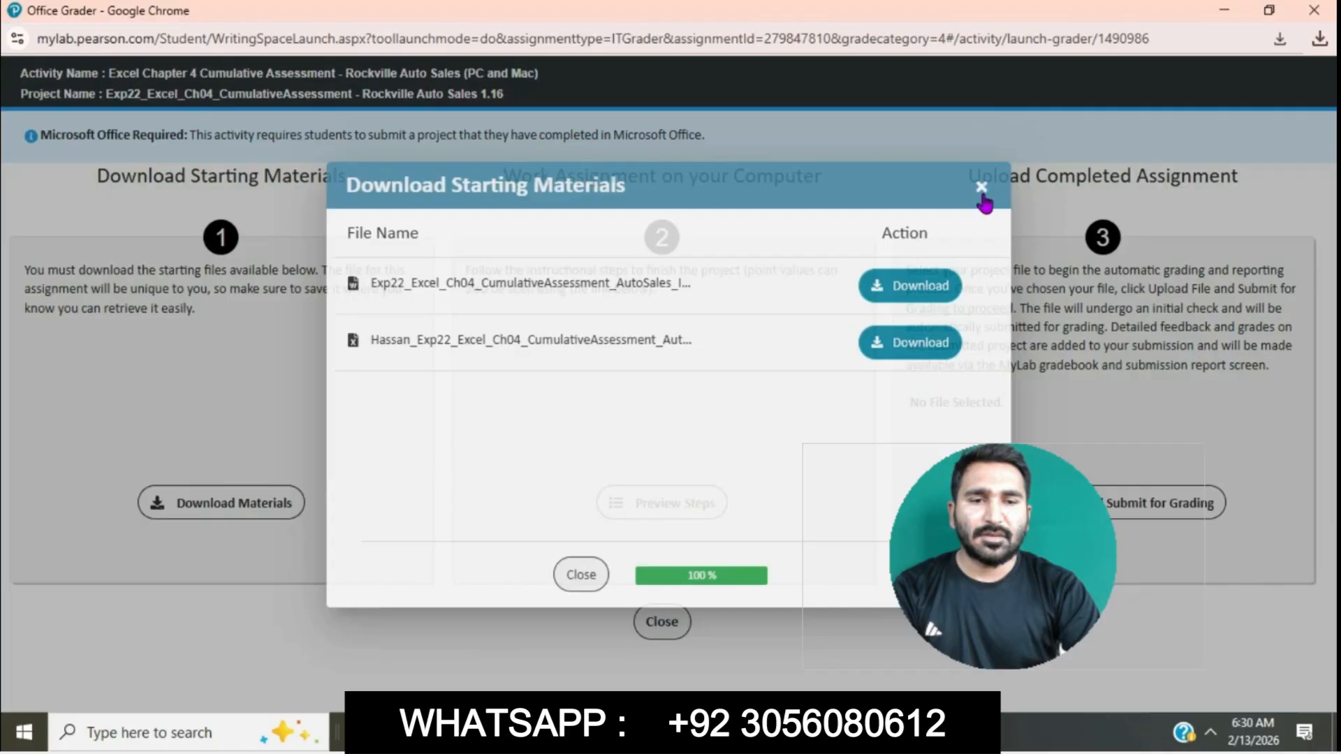
left_click(982, 189)
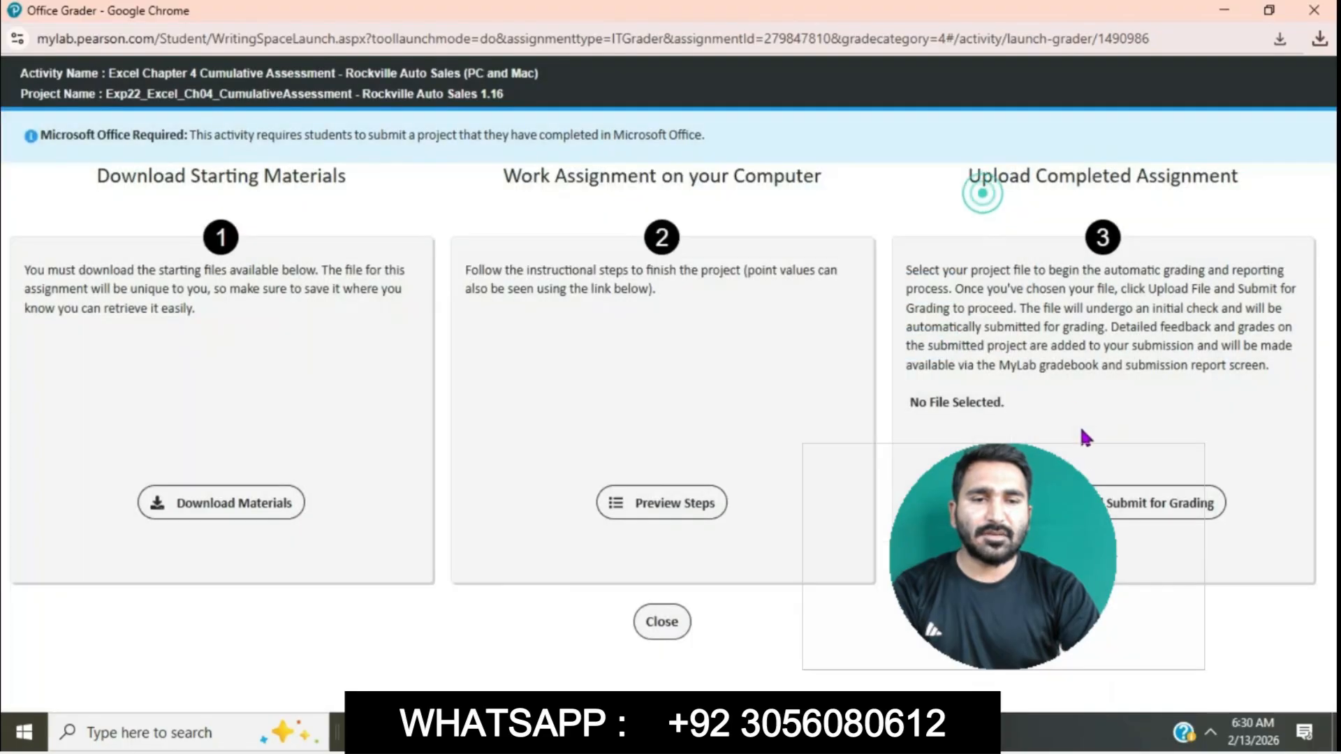
left_click(1160, 503)
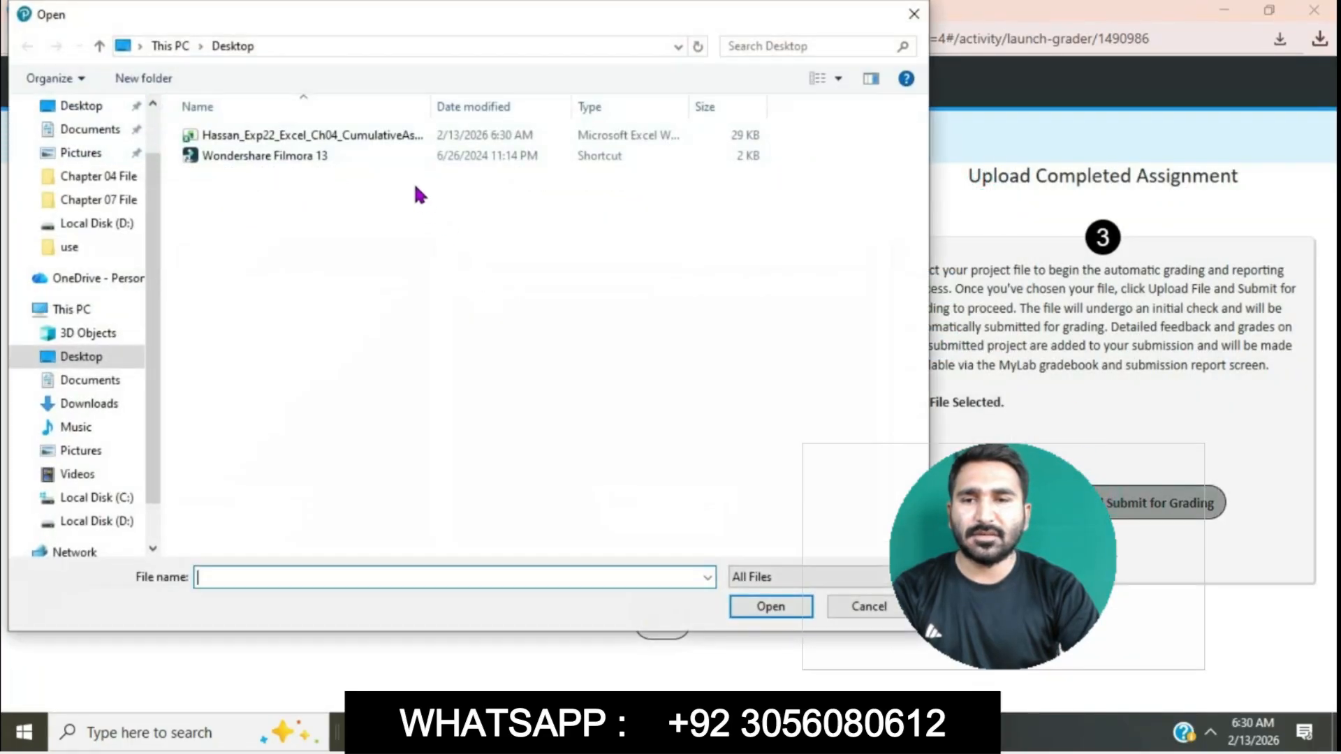
left_click(389, 136)
left_click(771, 606)
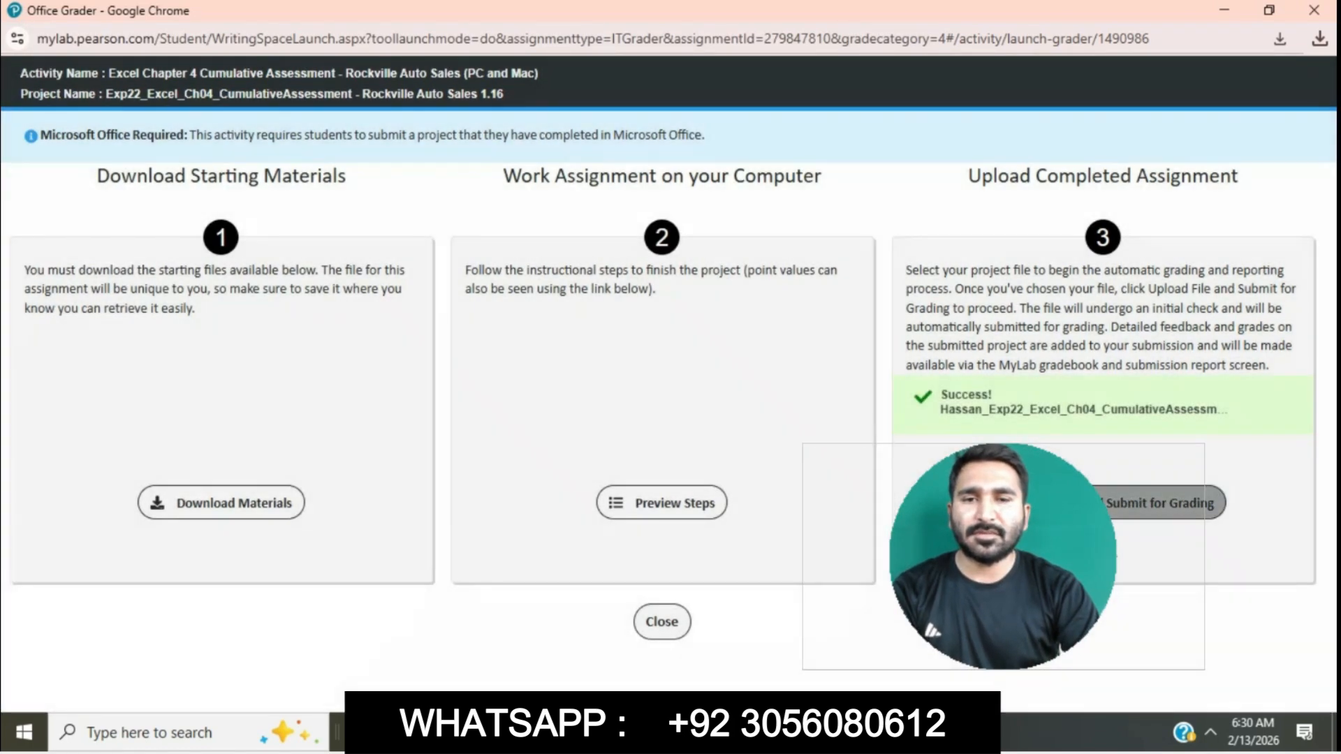
left_click(1160, 502)
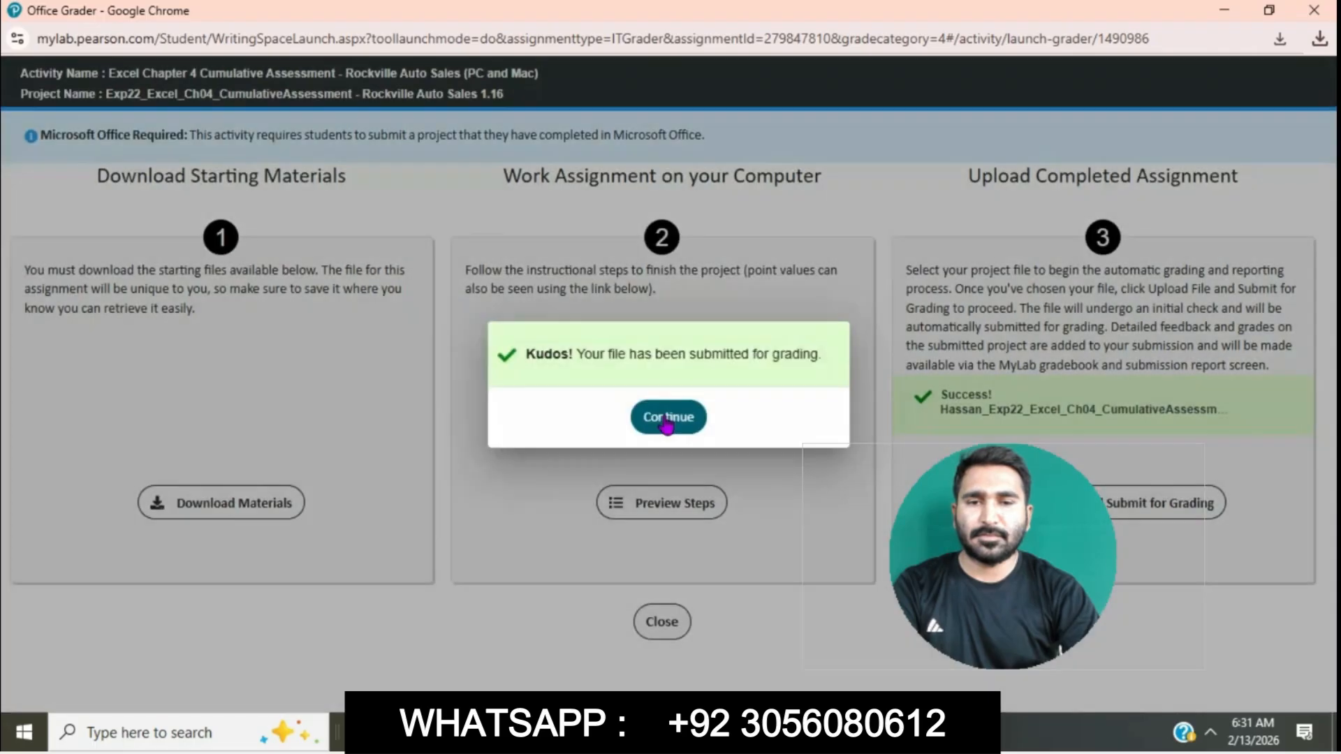
left_click(668, 419)
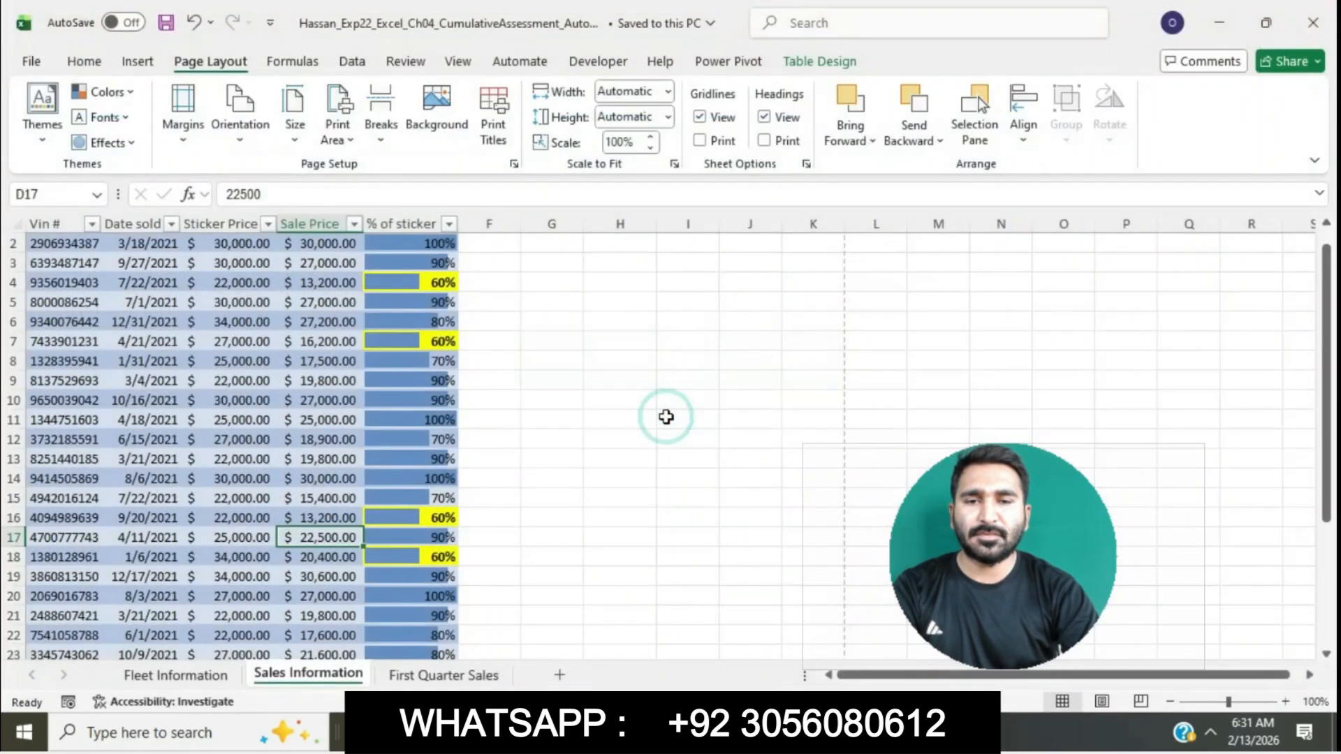